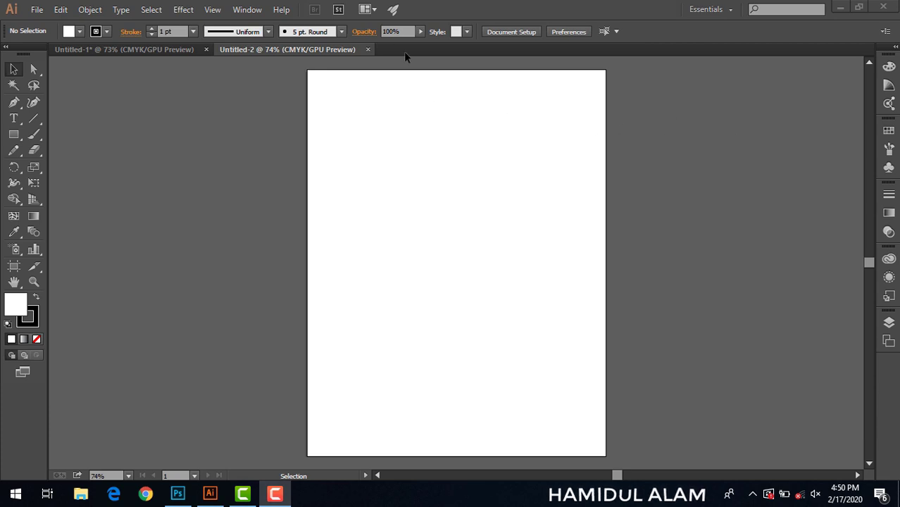
Step: Start a new landscape document measured in inches
click(36, 9)
click(61, 26)
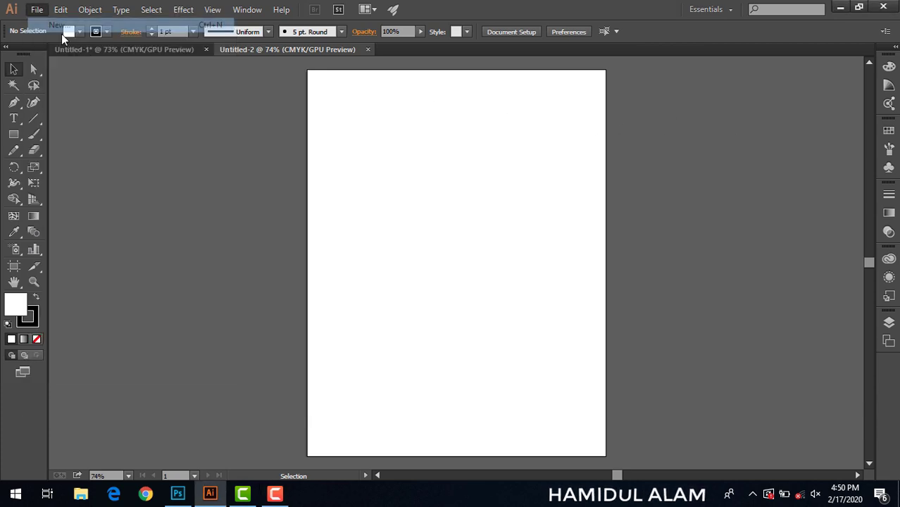
drag(481, 72, 423, 84)
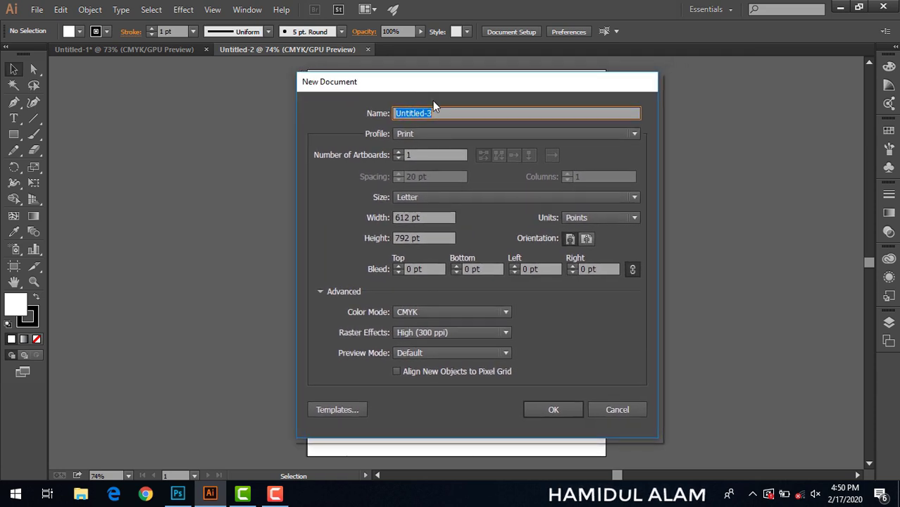
click(590, 238)
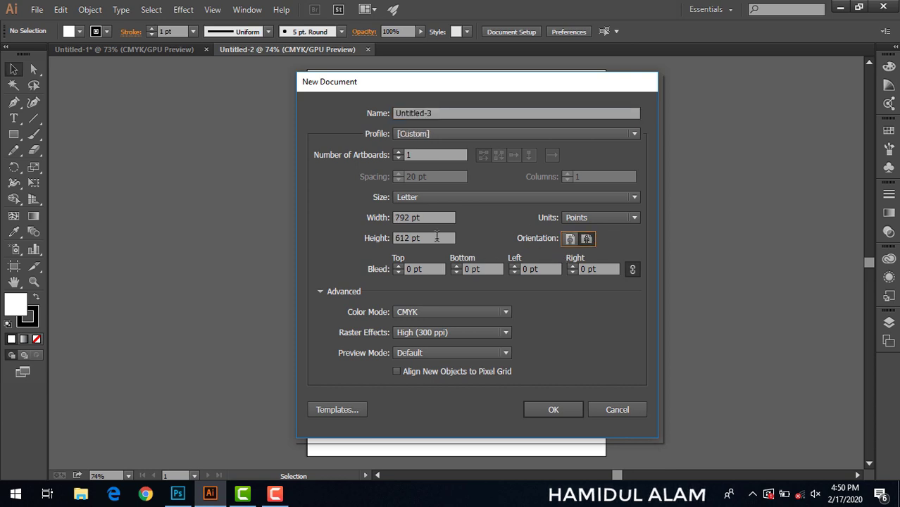
click(586, 219)
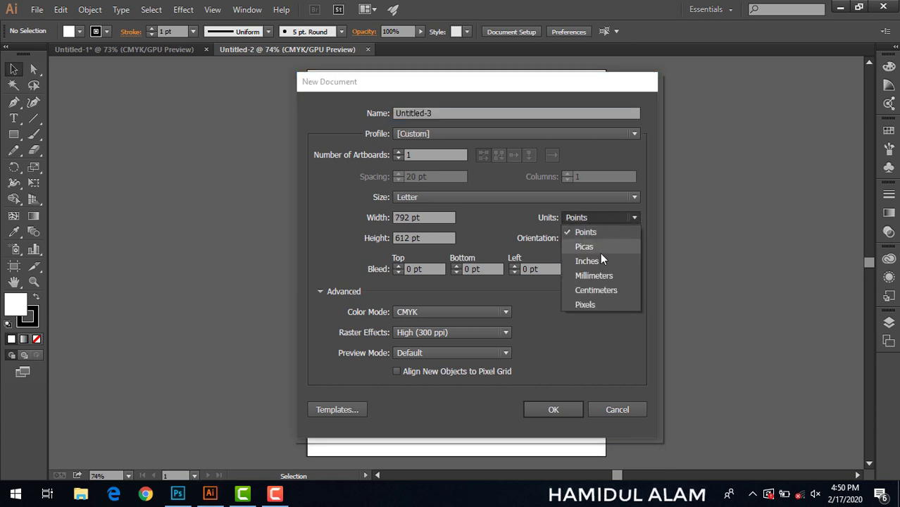
click(608, 261)
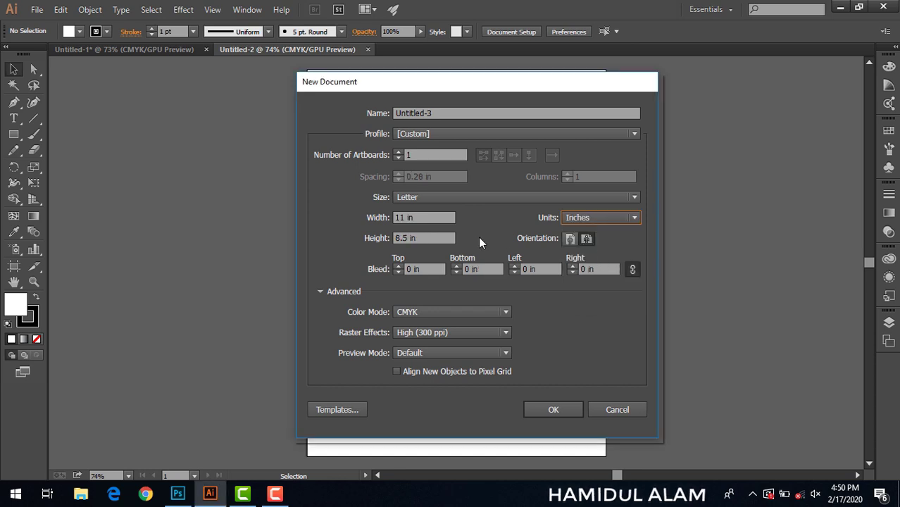
Step: Set the artboard to 13 × 9 in and create the document
click(420, 217)
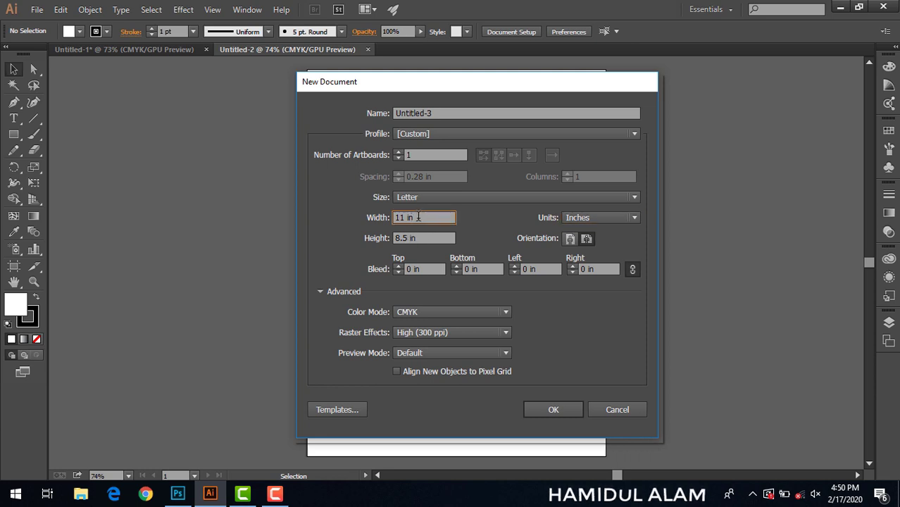
drag(420, 217, 377, 217)
text(13)
click(424, 238)
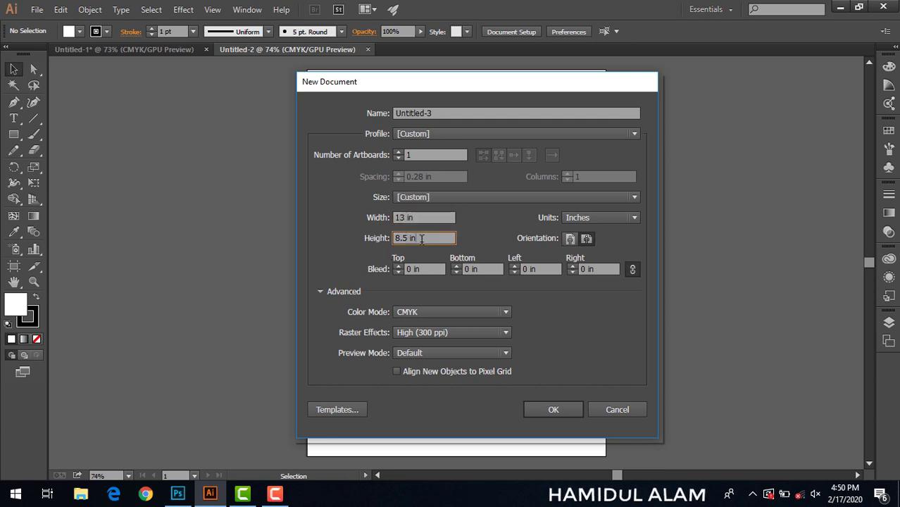
drag(422, 238, 382, 249)
text(9)
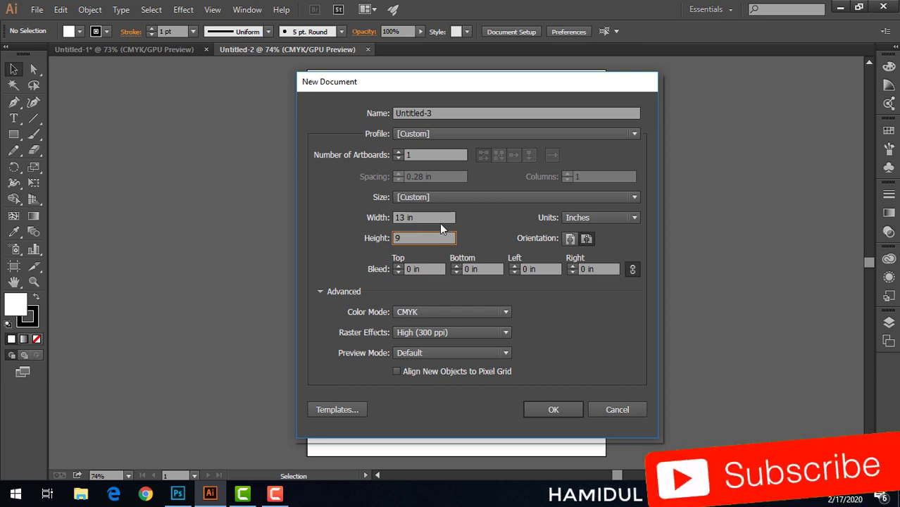
click(440, 223)
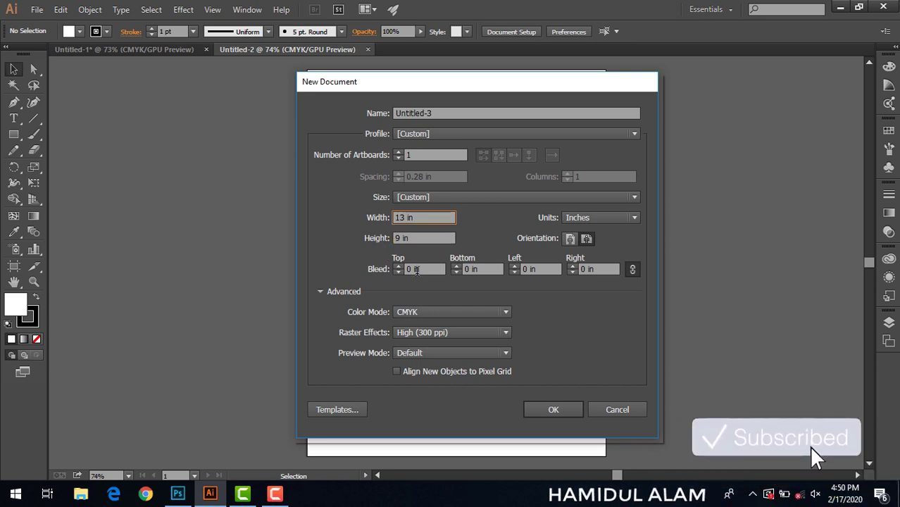
click(412, 269)
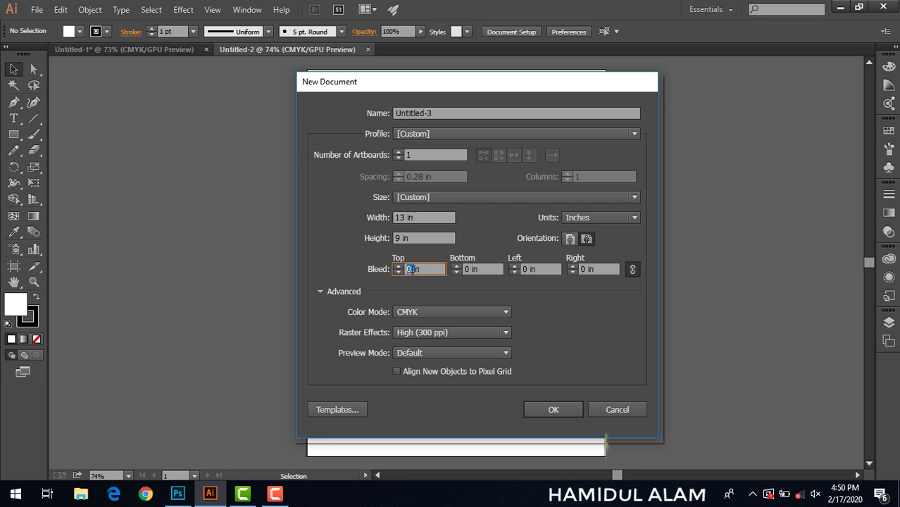
click(534, 407)
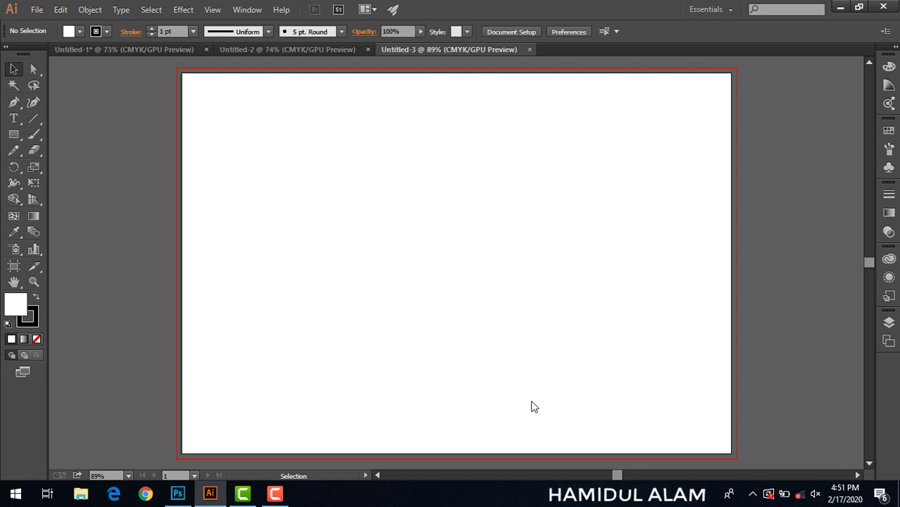
Step: Draw a rectangle sized exactly 6 × 9 in
click(13, 134)
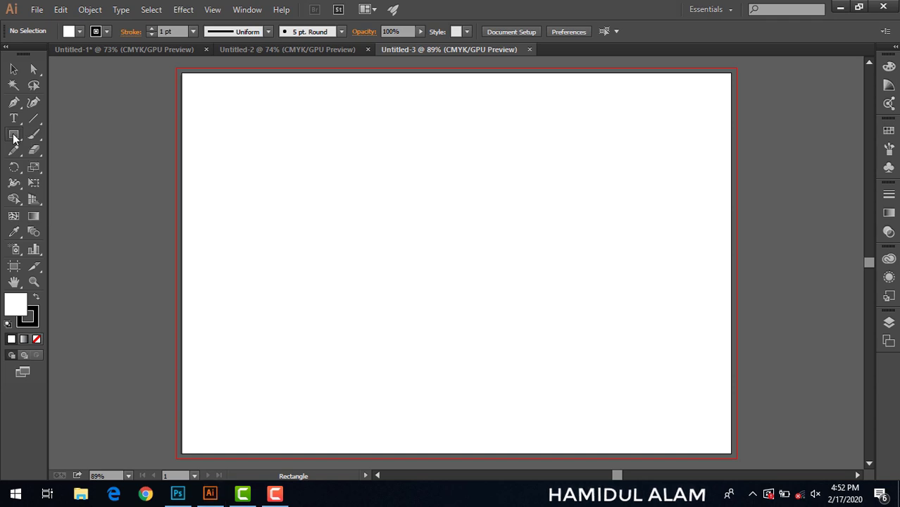
click(397, 155)
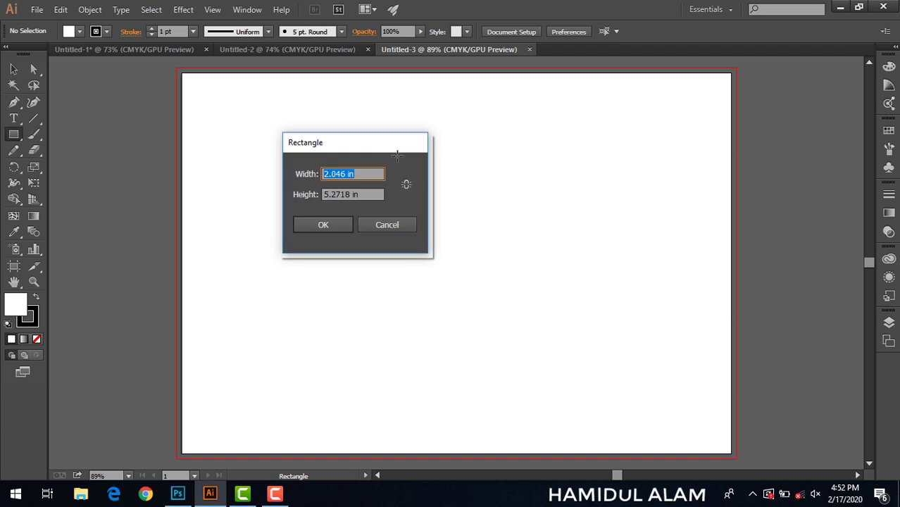
drag(393, 148, 465, 202)
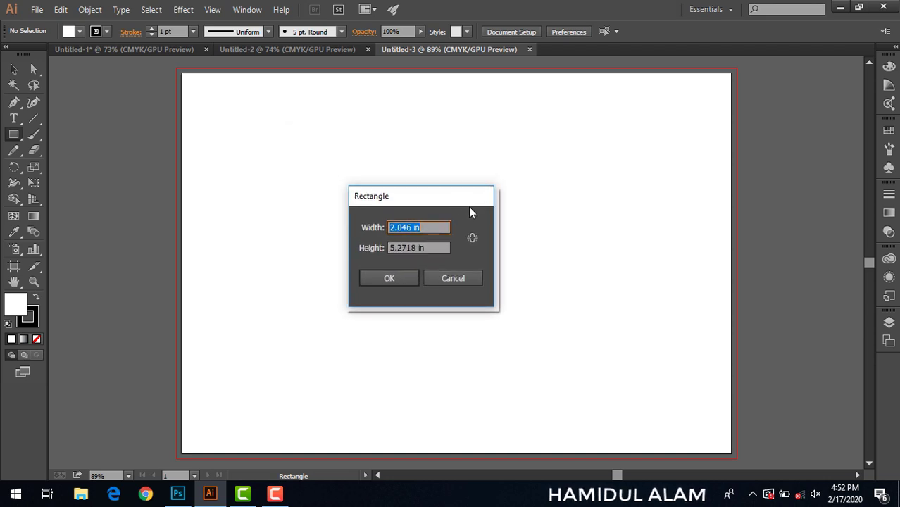
click(394, 248)
drag(416, 248, 333, 257)
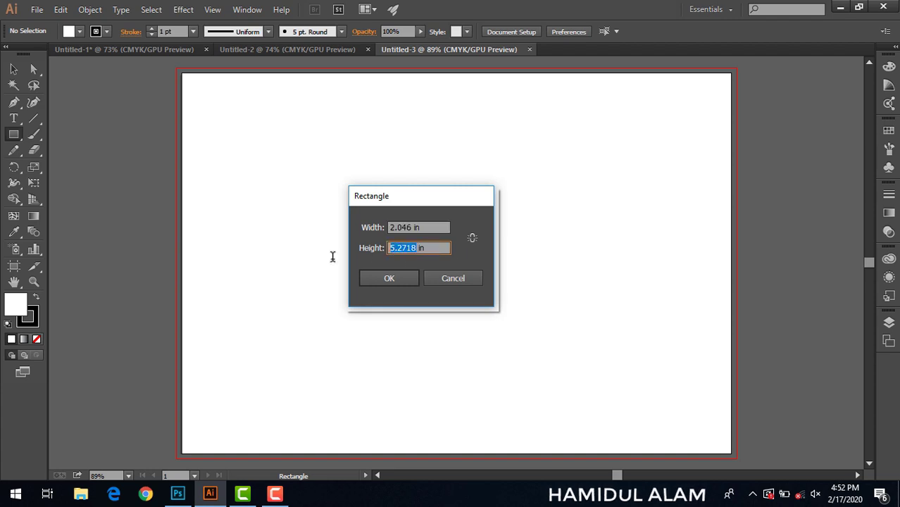
text(9)
drag(411, 227, 365, 232)
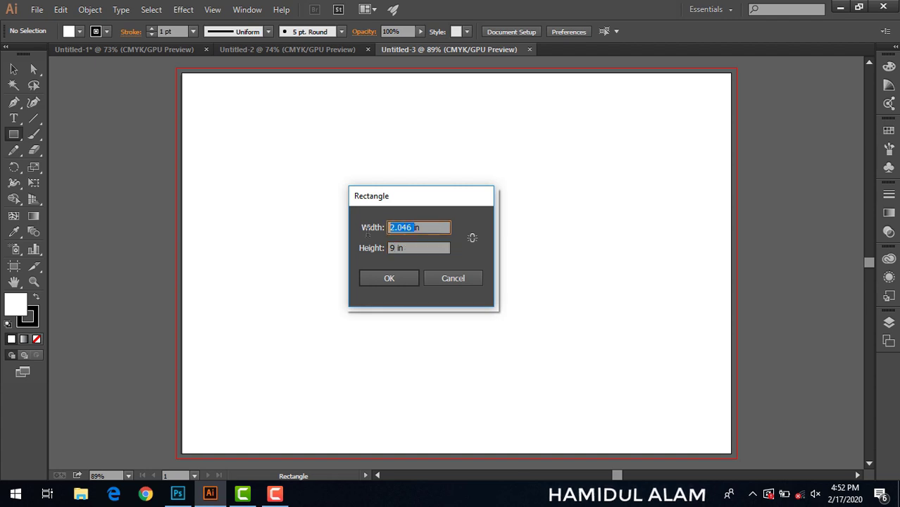
key(BackSpace)
click(399, 280)
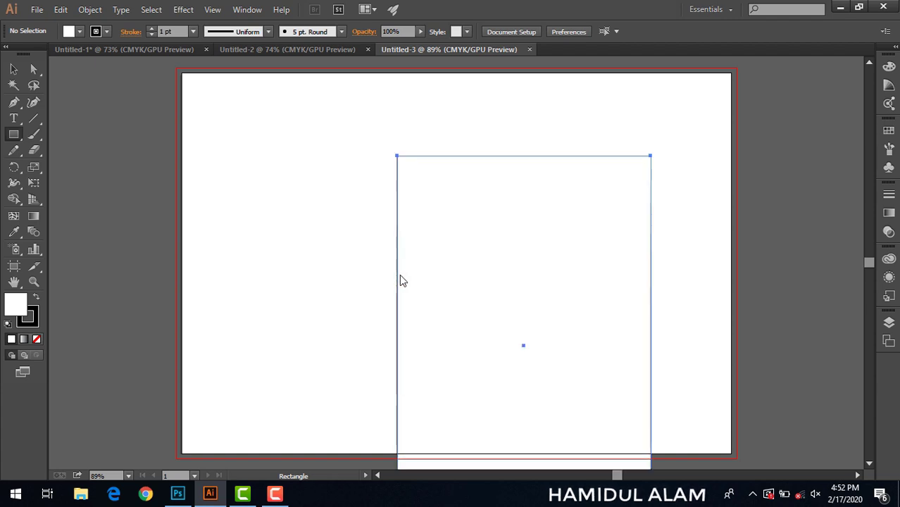
Step: Fill the rectangle with grey-mauve and move it to the artboard's far left
double_click(16, 304)
click(219, 258)
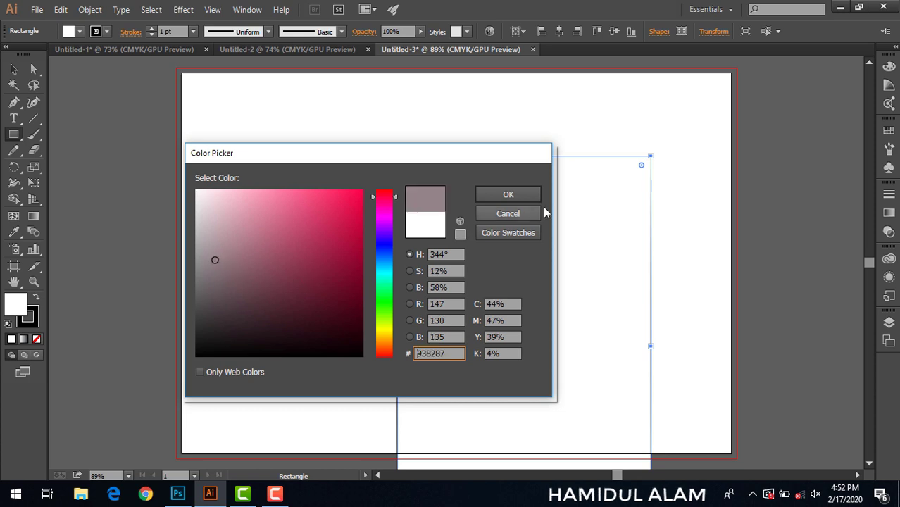
click(537, 195)
click(14, 69)
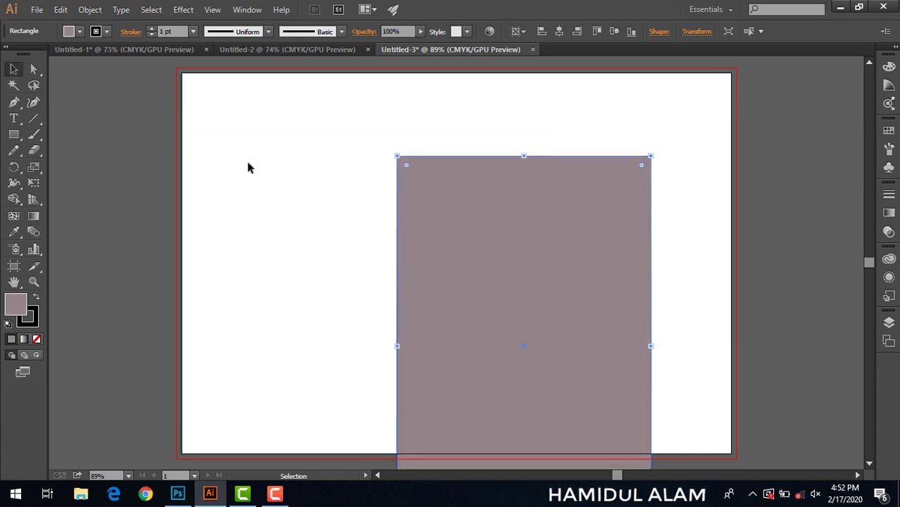
drag(486, 244, 107, 237)
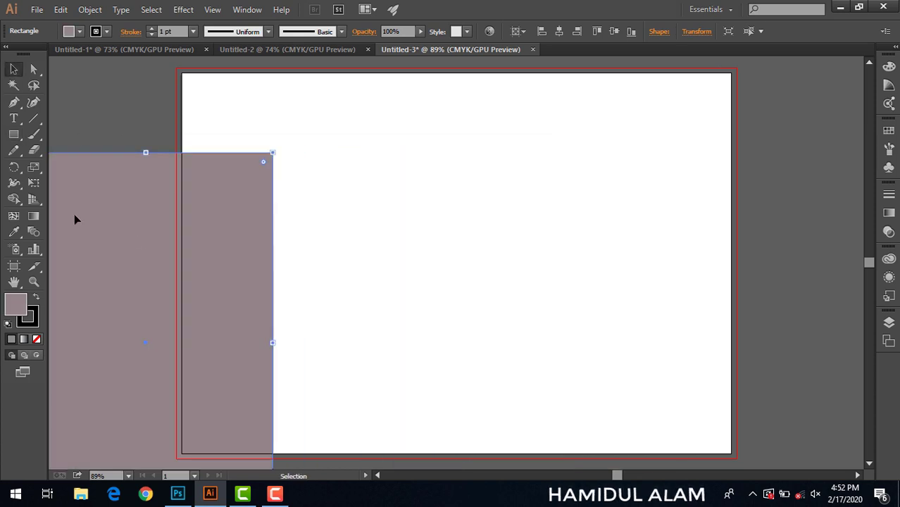
Step: Draw a 1 × 9 in rectangle for the spine
click(13, 135)
click(407, 234)
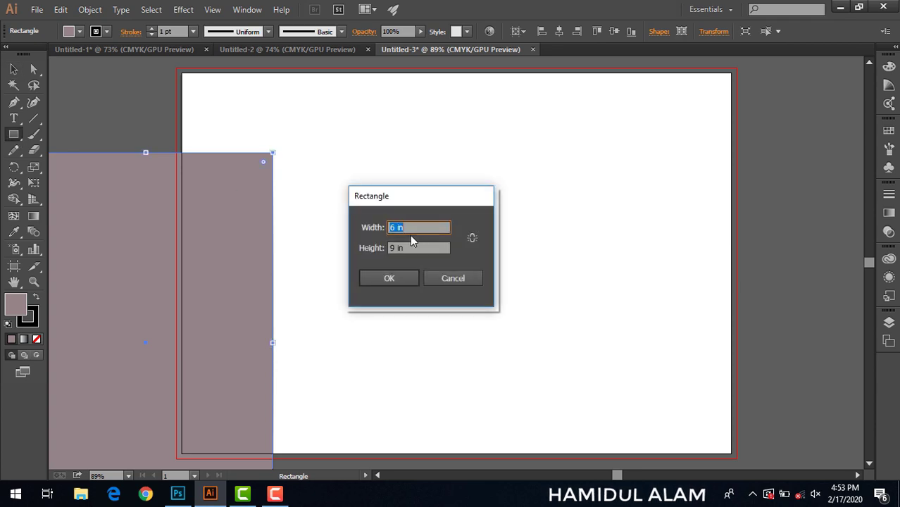
text(1 in)
click(401, 285)
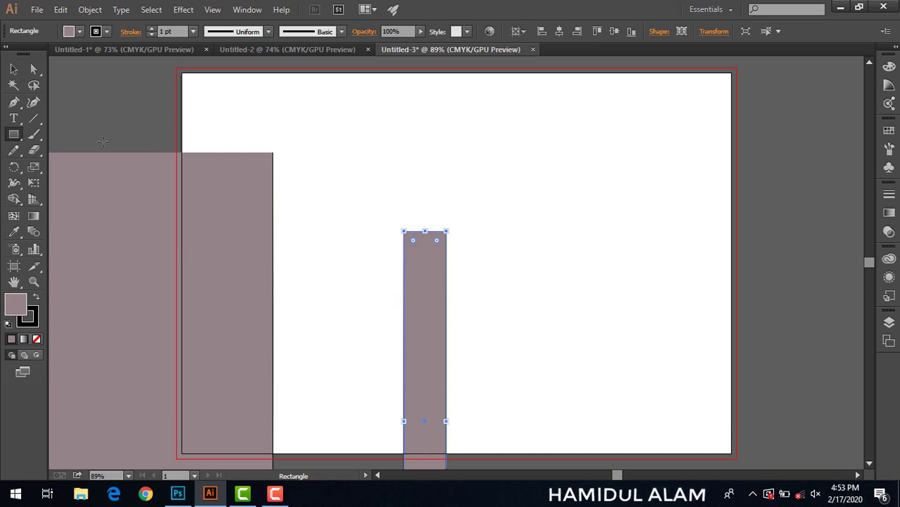
Step: Centre the spine strip horizontally and vertically on the artboard
click(14, 69)
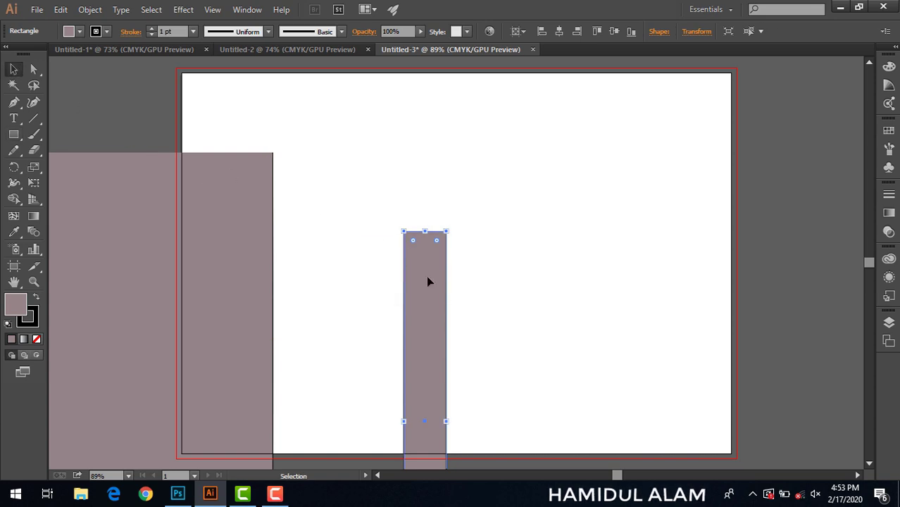
click(557, 31)
click(609, 31)
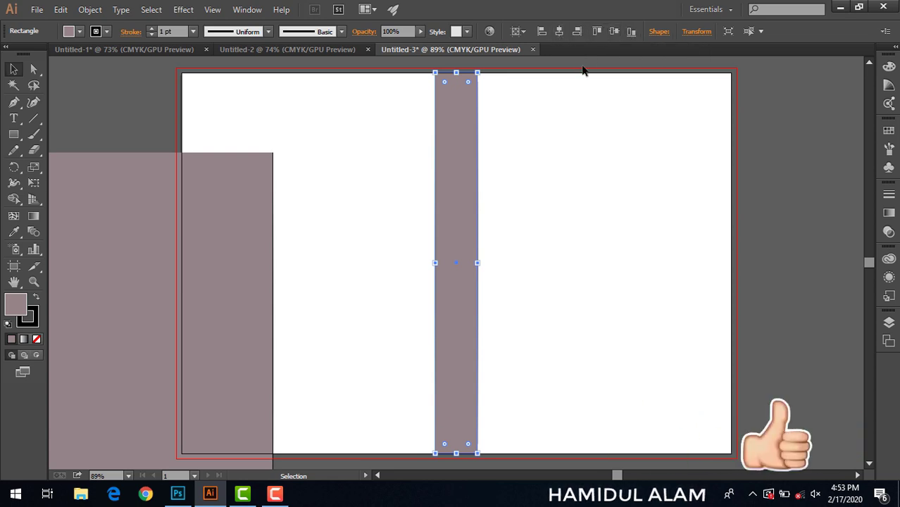
click(545, 161)
click(463, 173)
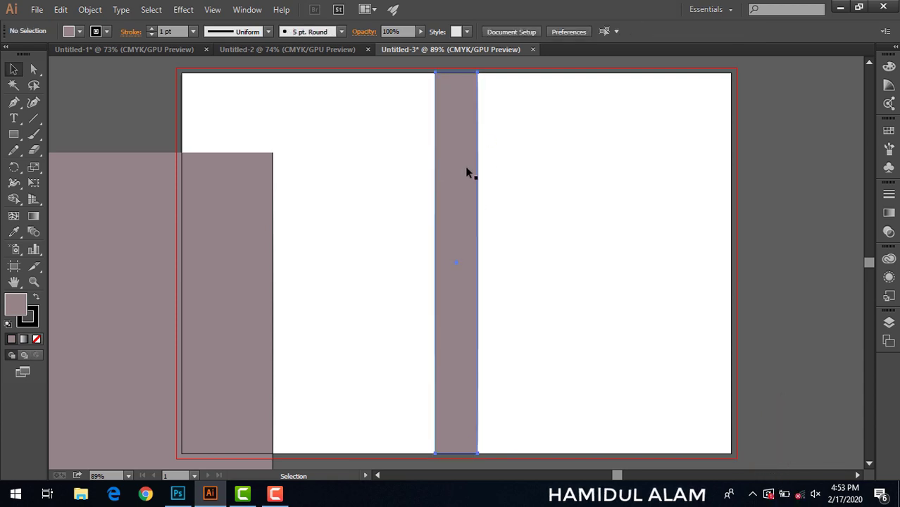
Step: Set the stroke to None on the spine strip and the left rectangle
click(34, 320)
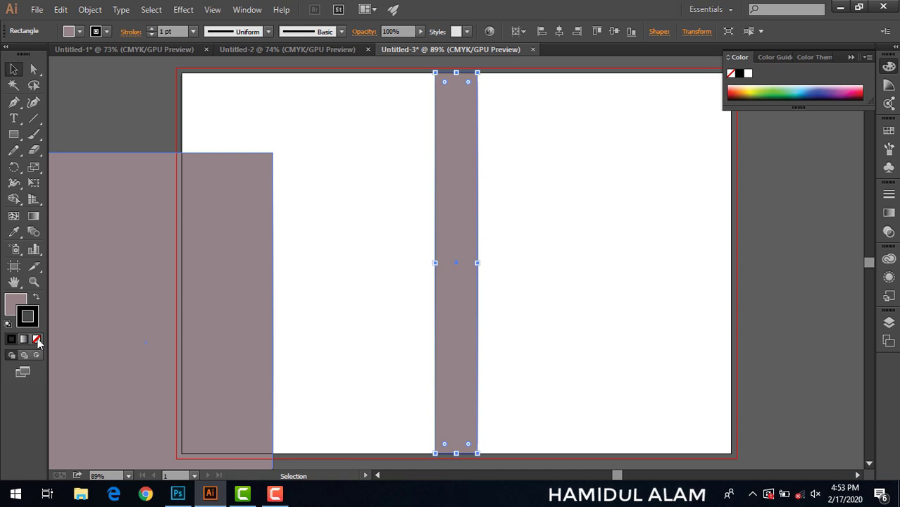
click(37, 340)
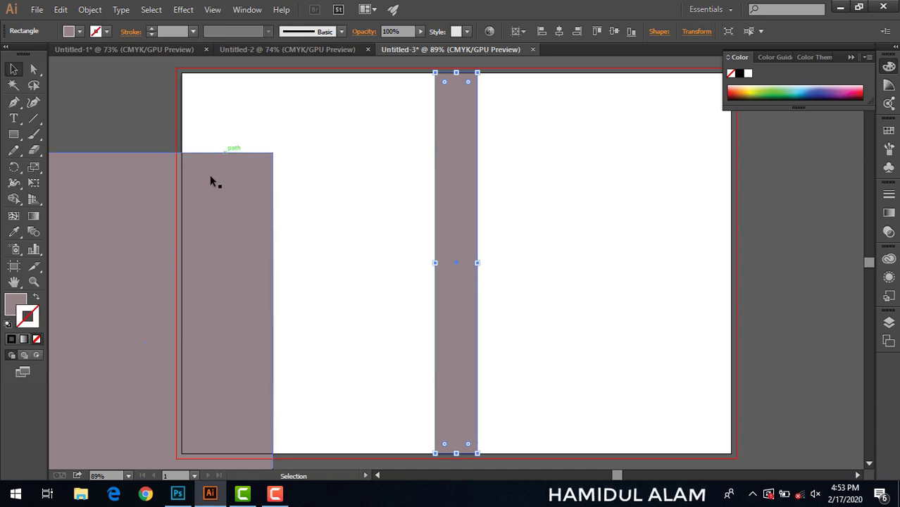
click(198, 193)
click(37, 339)
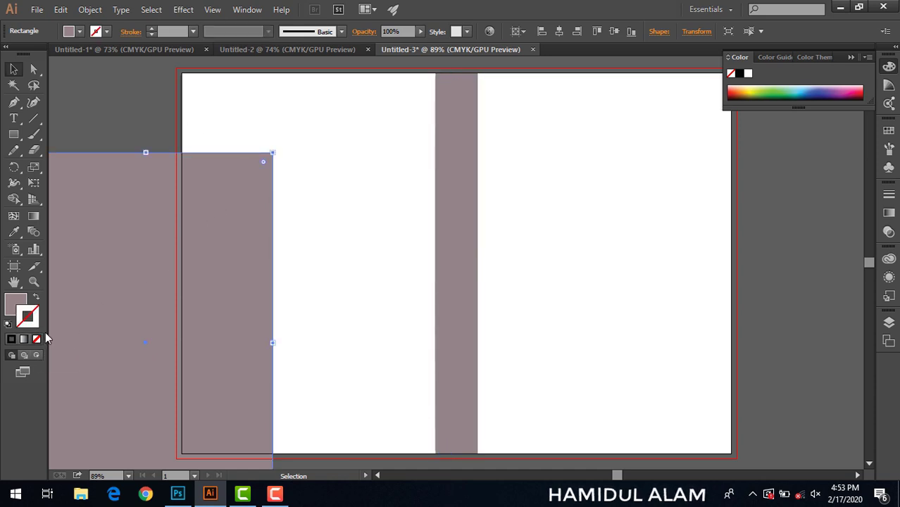
Step: Move the left rectangle flush into the artboard's top-left corner
click(111, 74)
drag(169, 234, 349, 157)
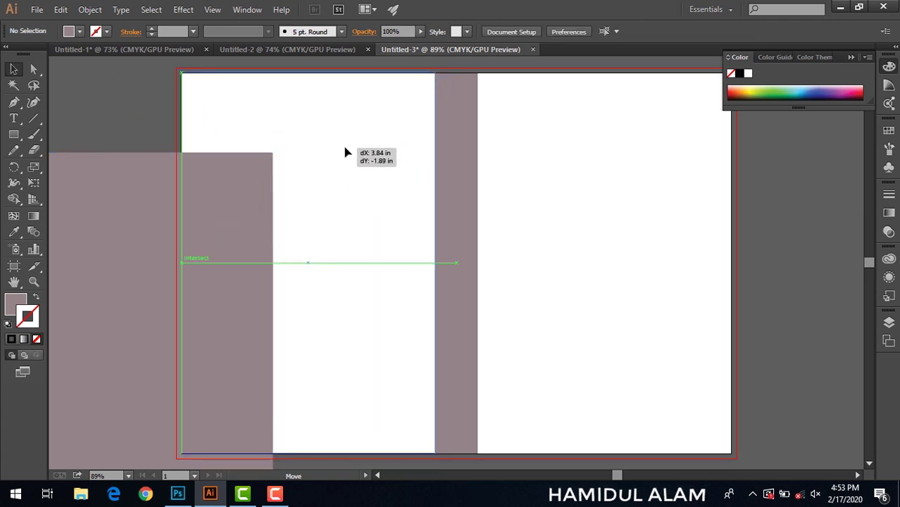
drag(349, 156, 342, 145)
click(162, 109)
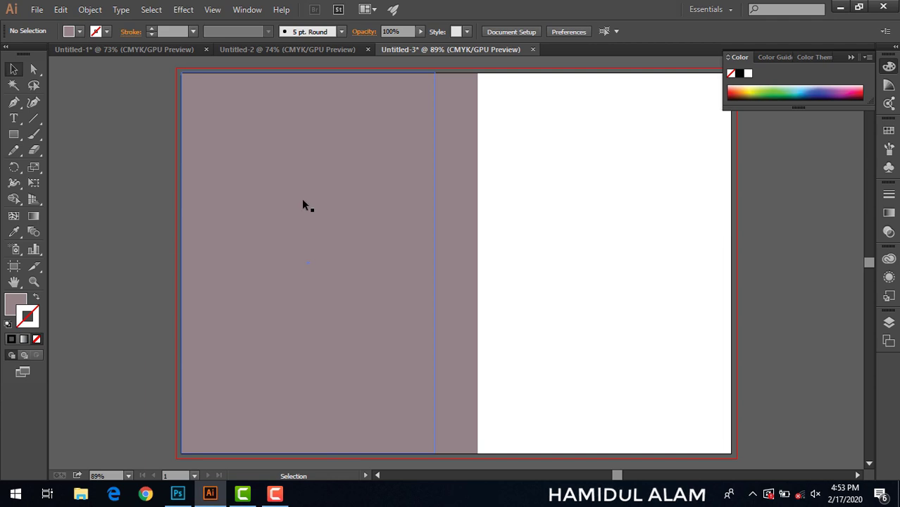
Step: Fill the left panel with dark grey #70696B
double_click(17, 303)
click(208, 286)
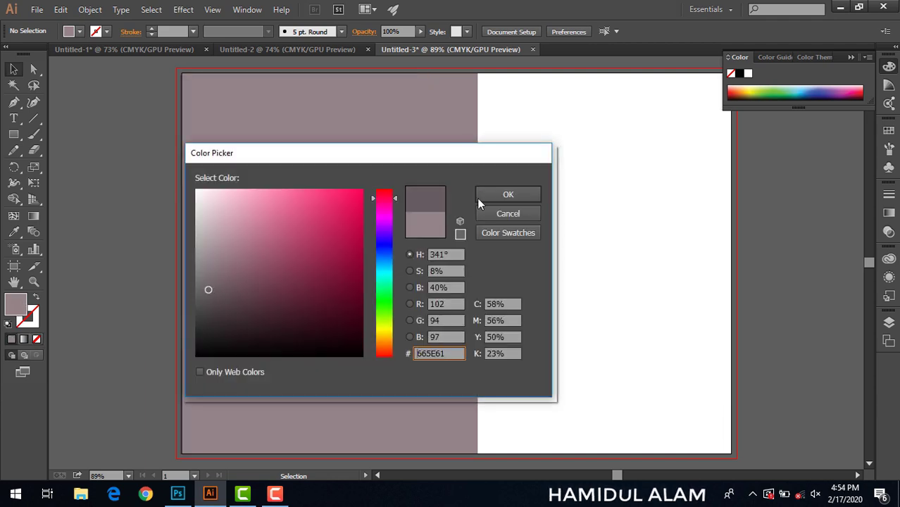
click(502, 195)
click(255, 199)
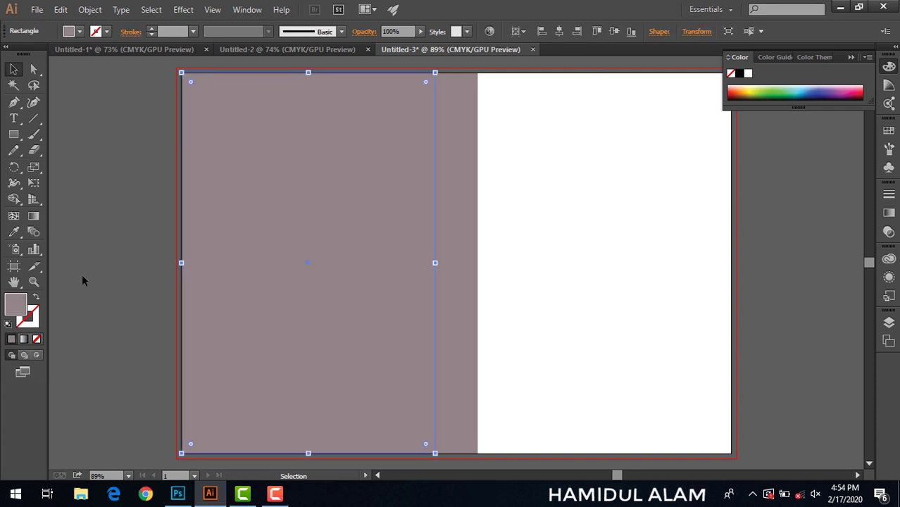
double_click(14, 304)
click(207, 283)
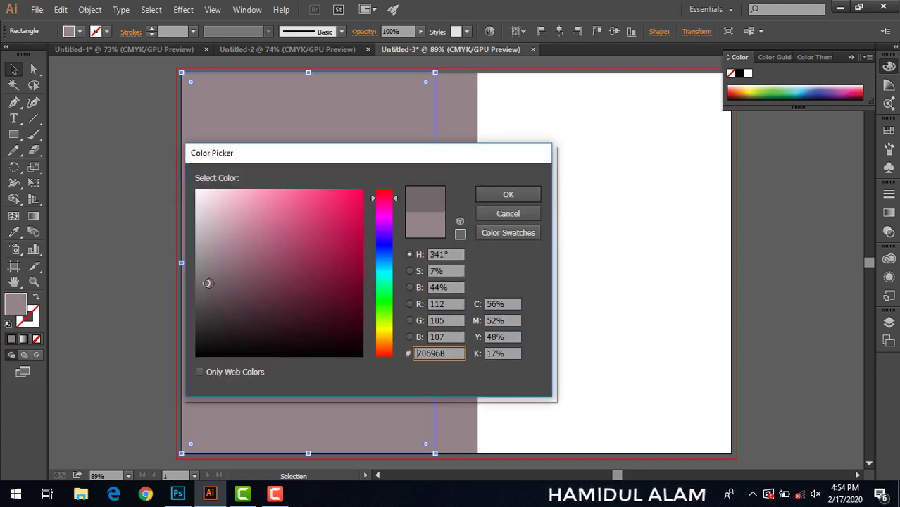
click(533, 197)
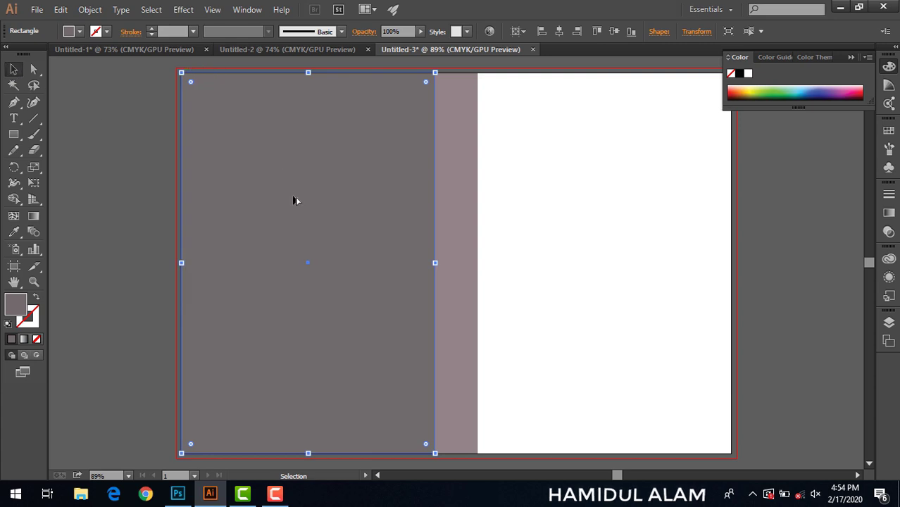
Step: Move the grey panel 7 in right and Alt-drag a copy back to the left
drag(296, 201, 592, 202)
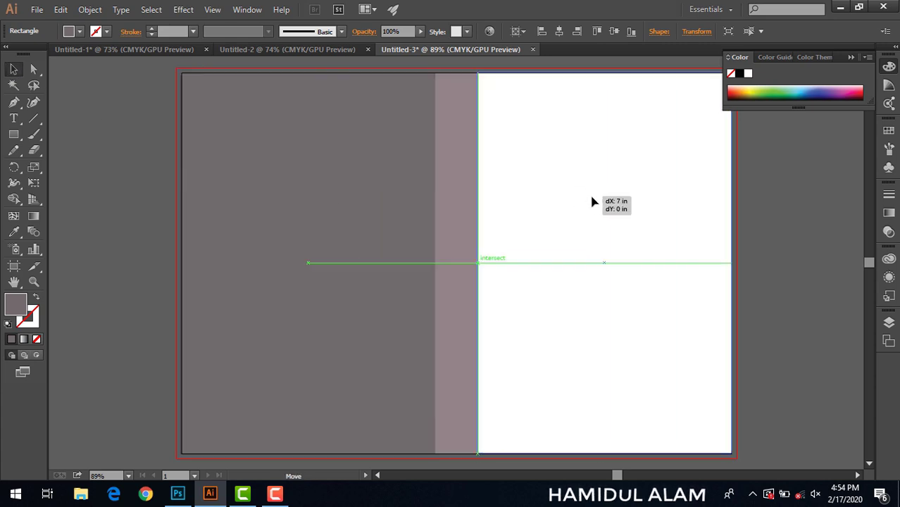
drag(592, 203, 592, 200)
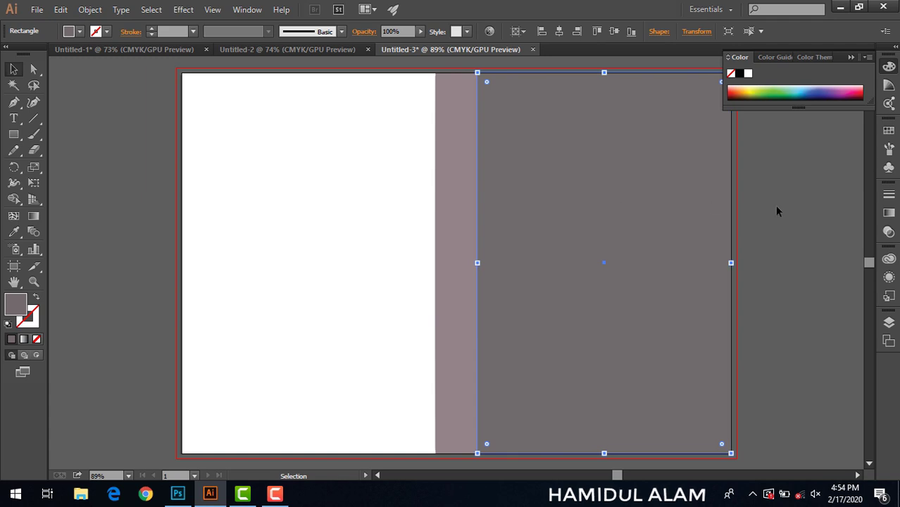
drag(690, 240, 377, 240)
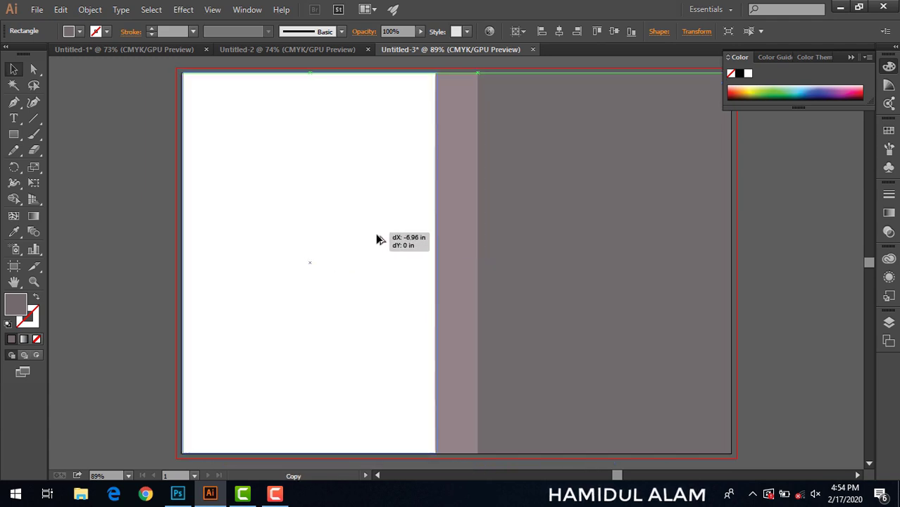
drag(378, 239, 374, 239)
click(75, 216)
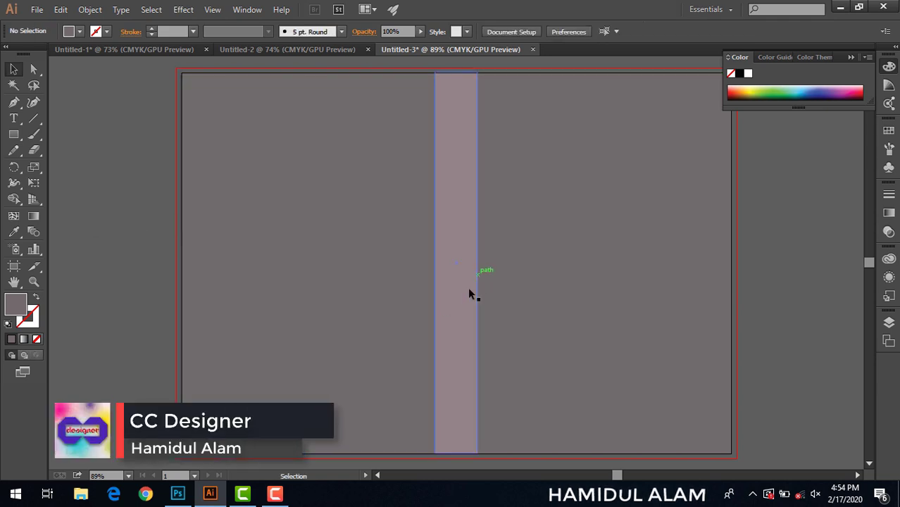
Step: Select all, hide selection edges, then select only the left cover panel
key(ctrl+a)
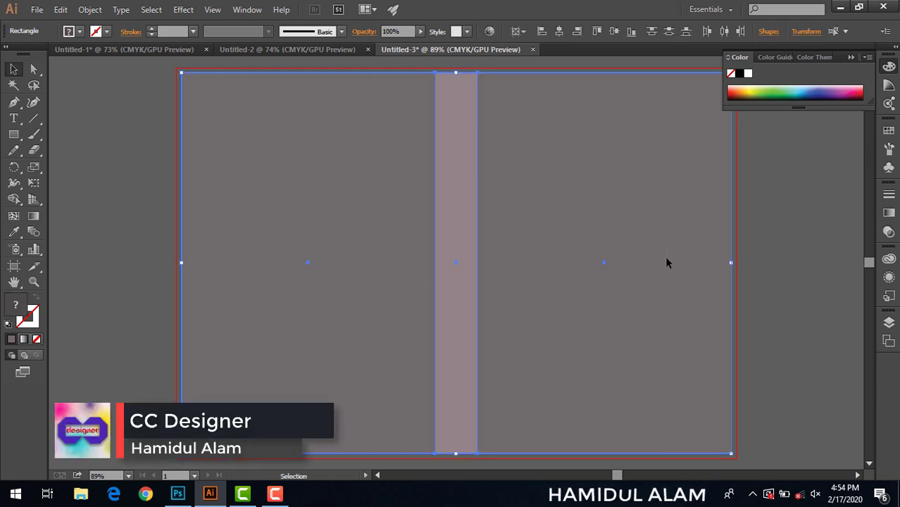
key(ctrl+h)
click(855, 232)
click(298, 232)
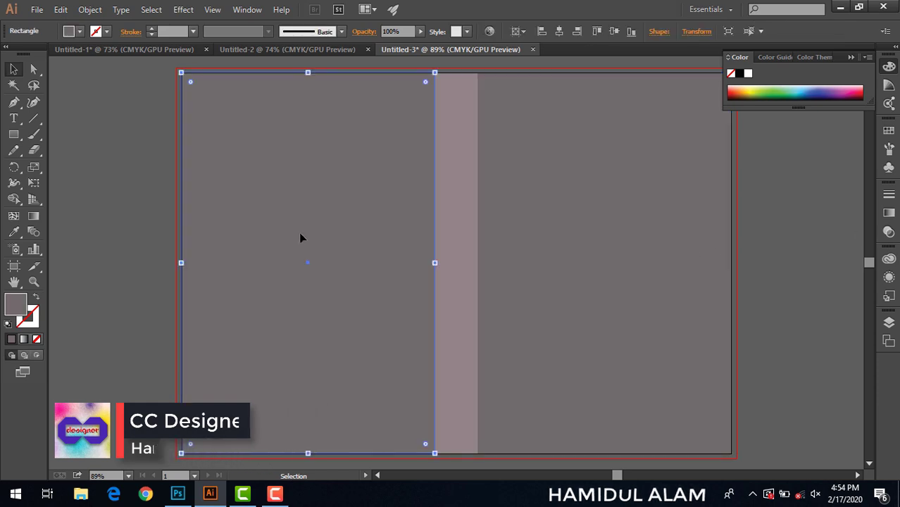
click(91, 10)
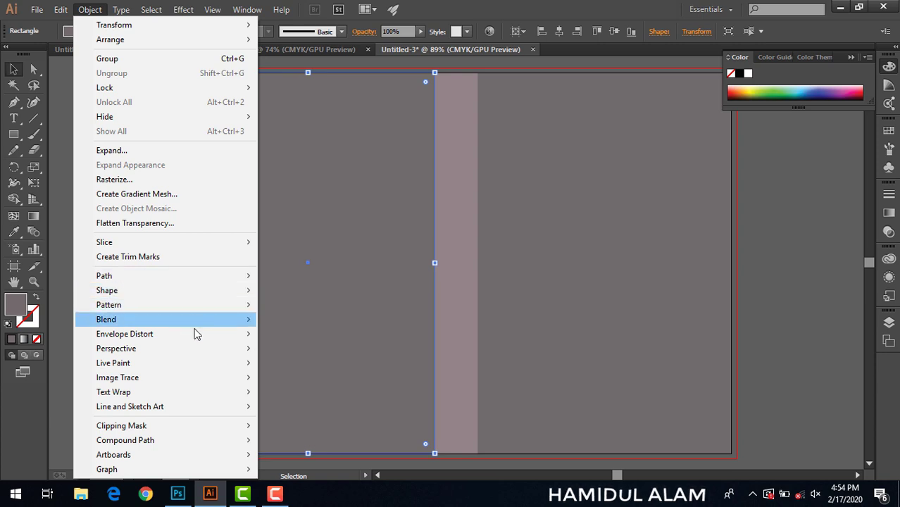
mouse_move(104, 275)
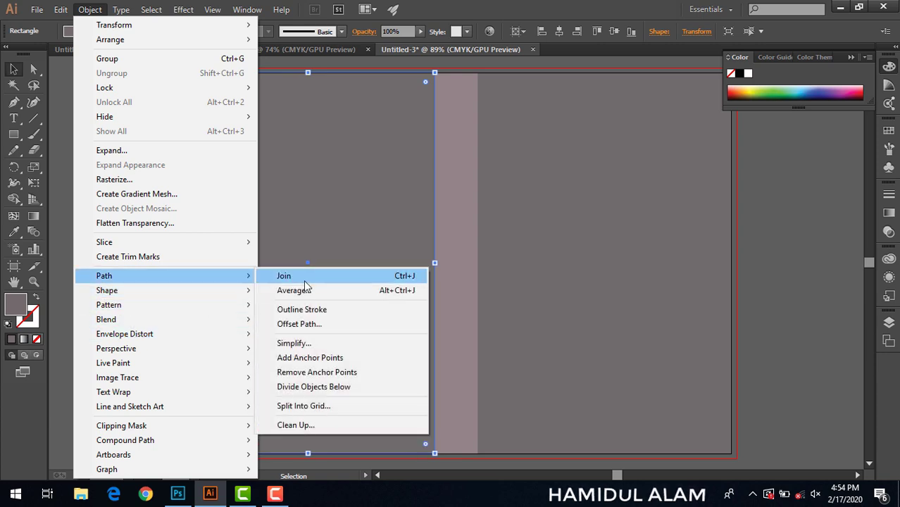
Step: Try a 0.25 in outward offset path on the left panel, then undo it
click(311, 324)
text(0.2)
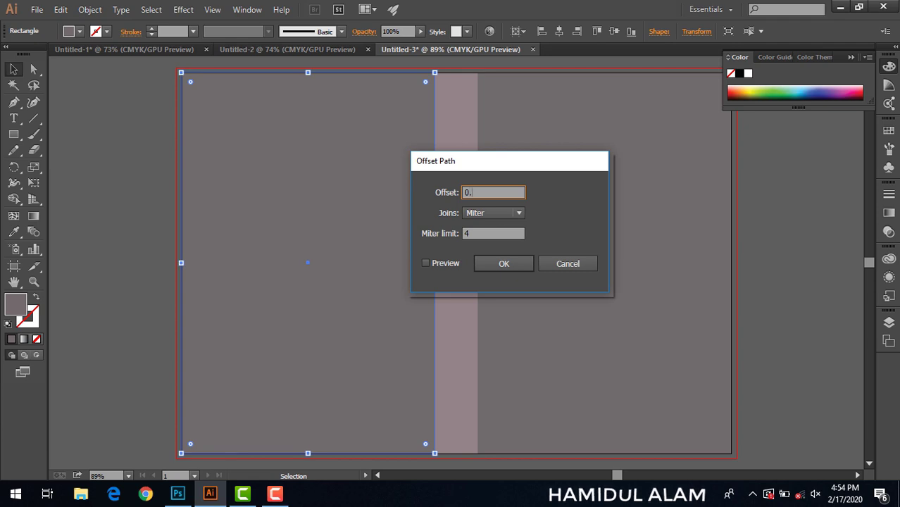
text(5)
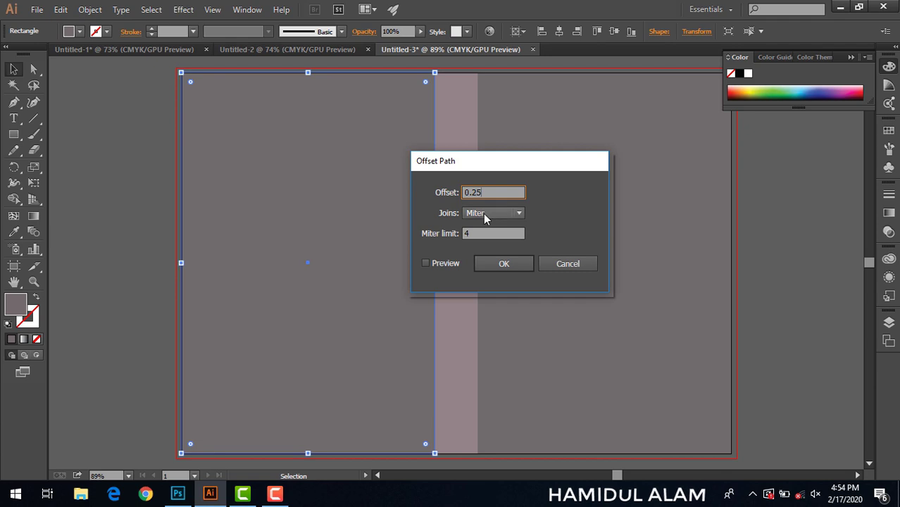
click(491, 263)
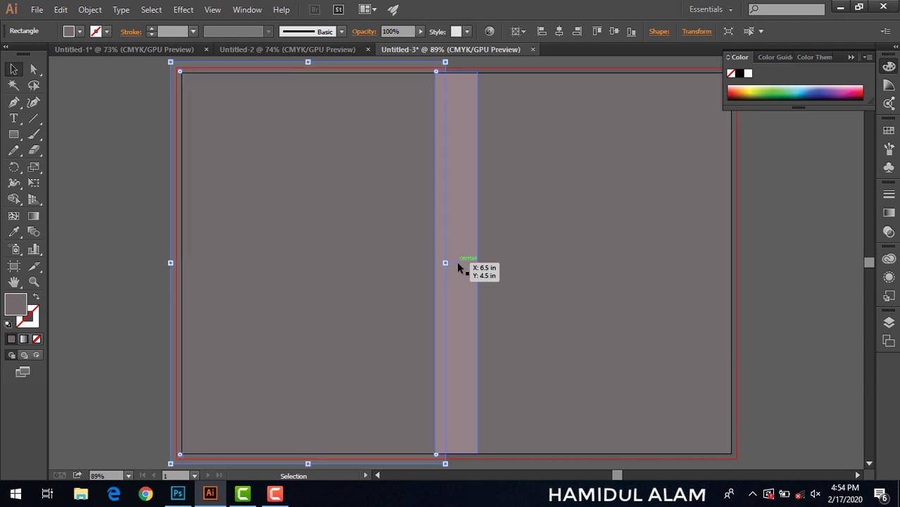
ctrl+click(412, 247)
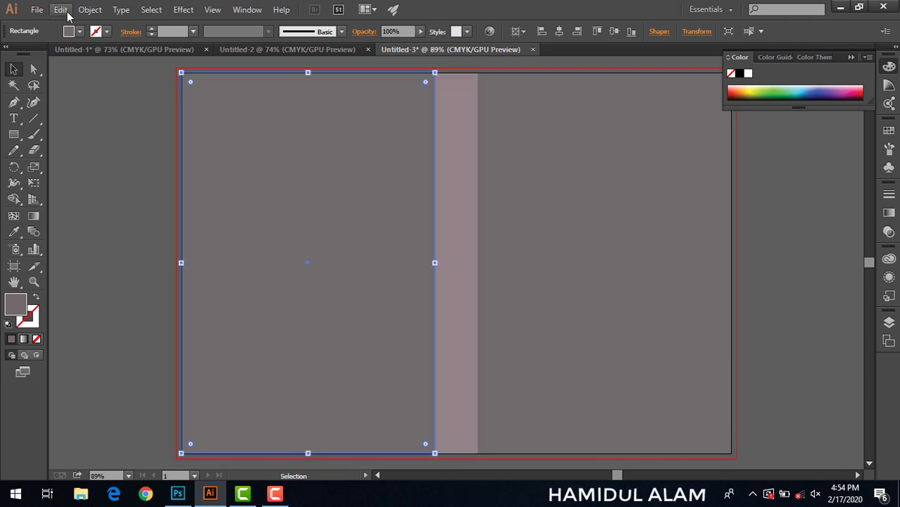
click(89, 9)
mouse_move(103, 275)
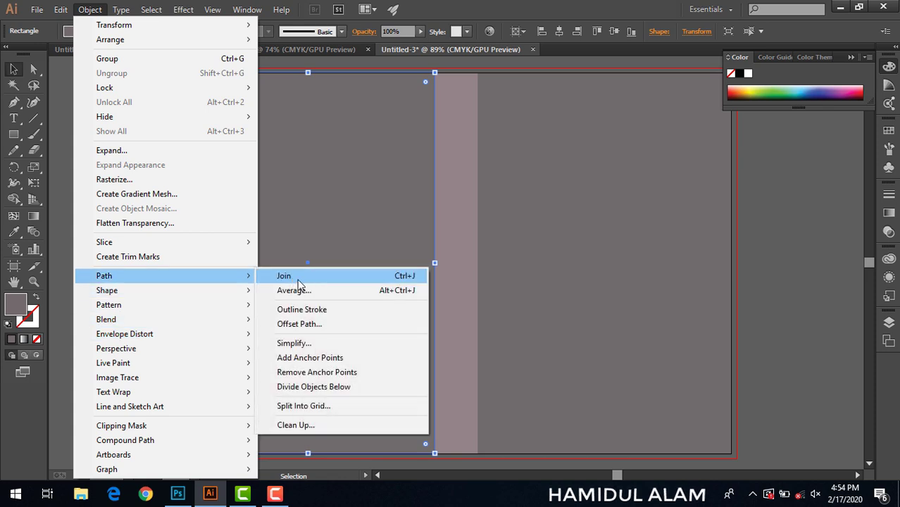
Step: Turn a -0.25 in offset path of the left cover panel into guides
click(323, 323)
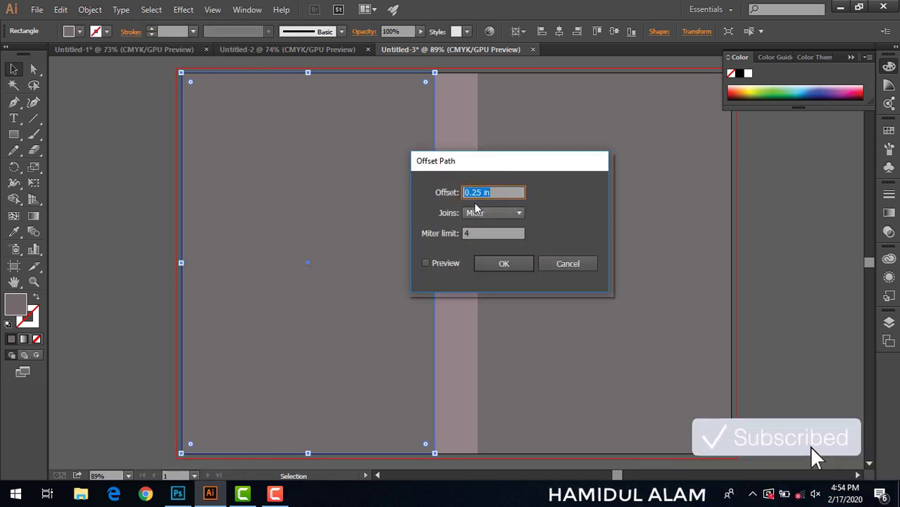
click(470, 193)
drag(470, 193, 446, 199)
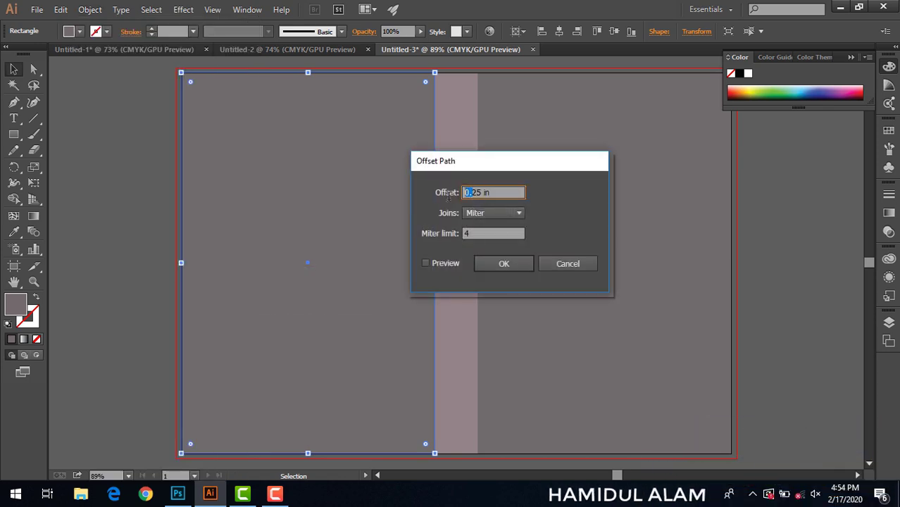
text(-)
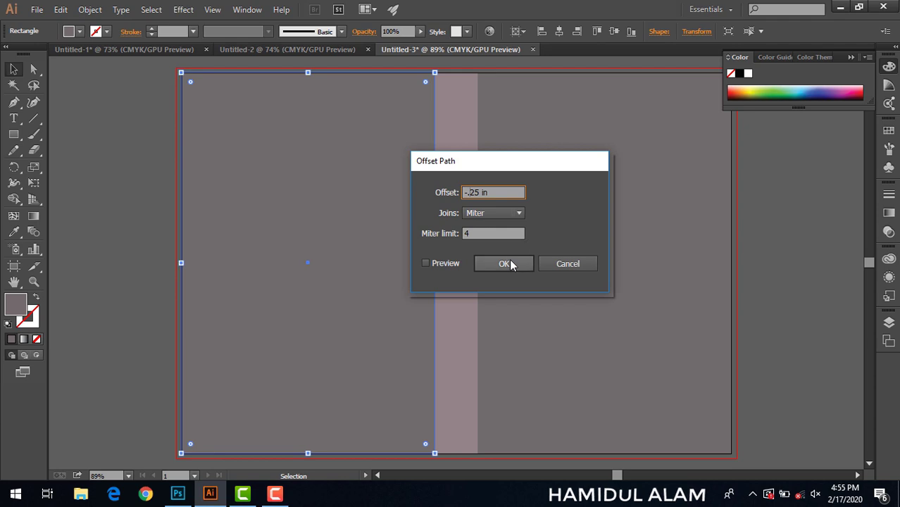
click(505, 263)
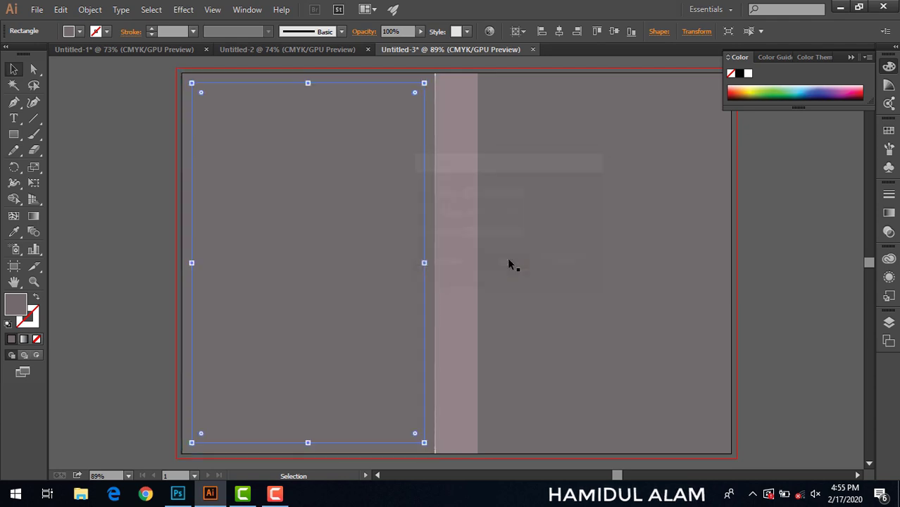
right_click(278, 85)
click(334, 236)
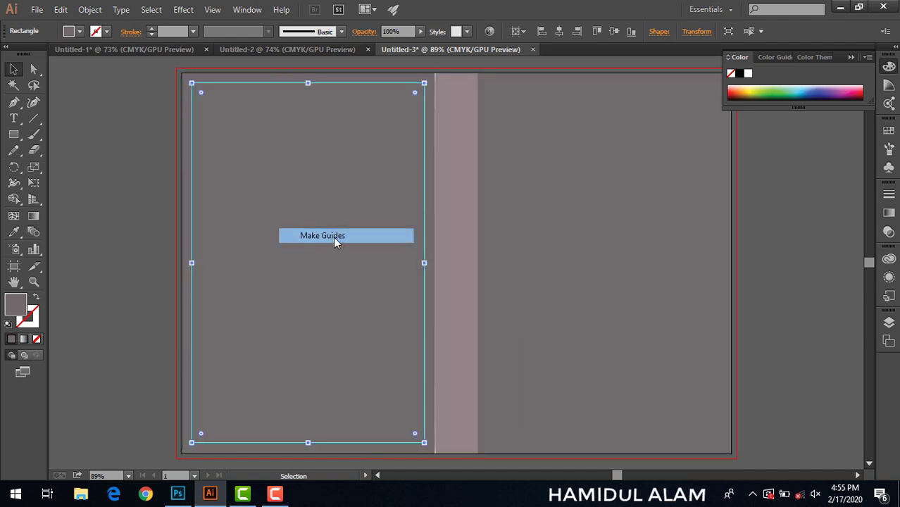
right_click(317, 85)
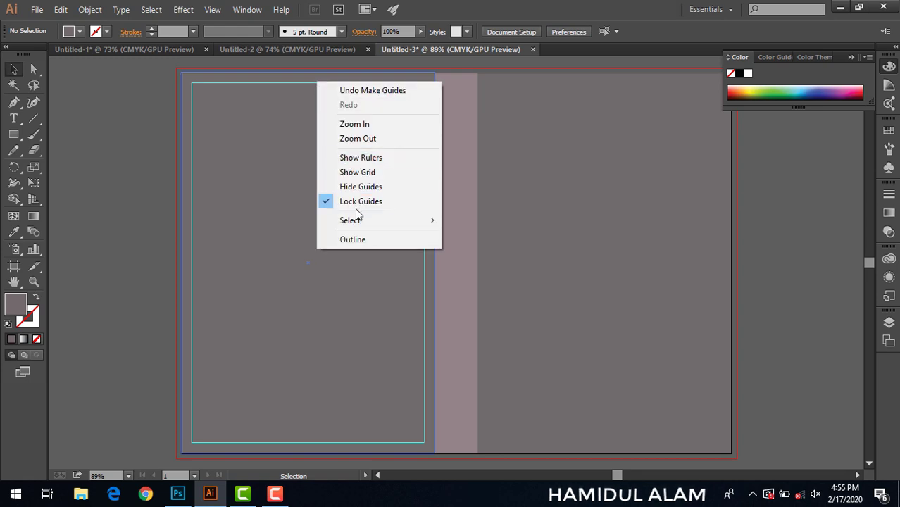
Step: Add -0.25 in inset guides to the right cover panel the same way
click(591, 148)
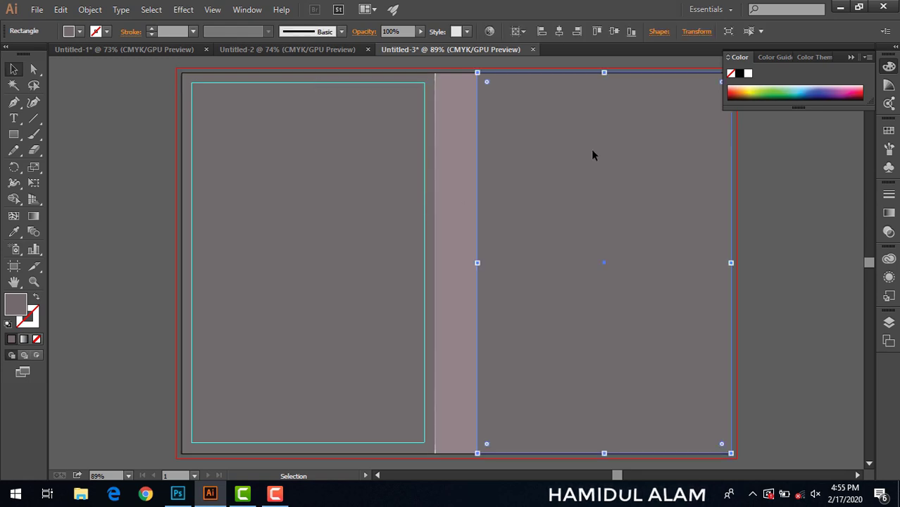
click(91, 10)
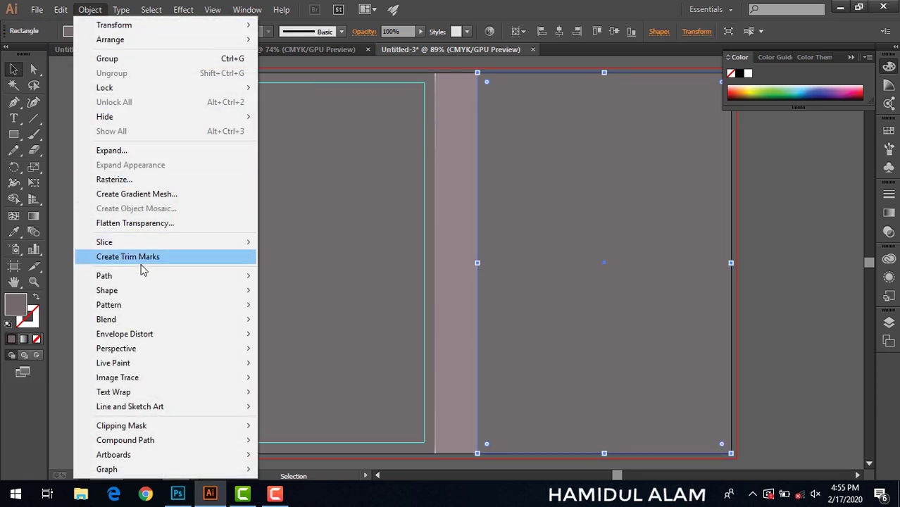
mouse_move(166, 275)
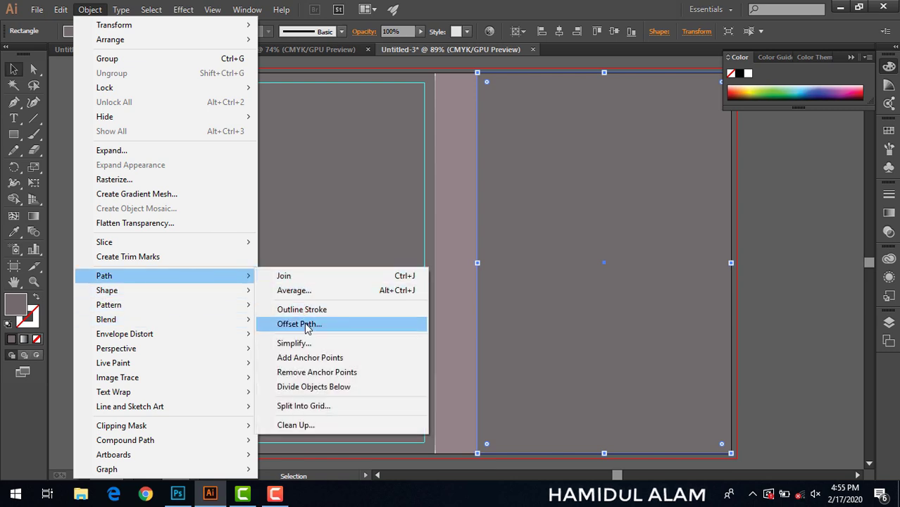
click(305, 324)
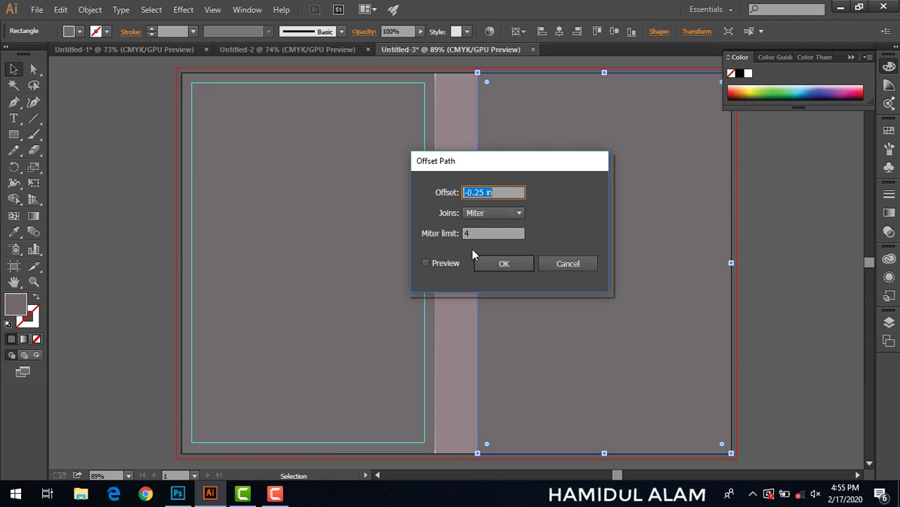
click(512, 266)
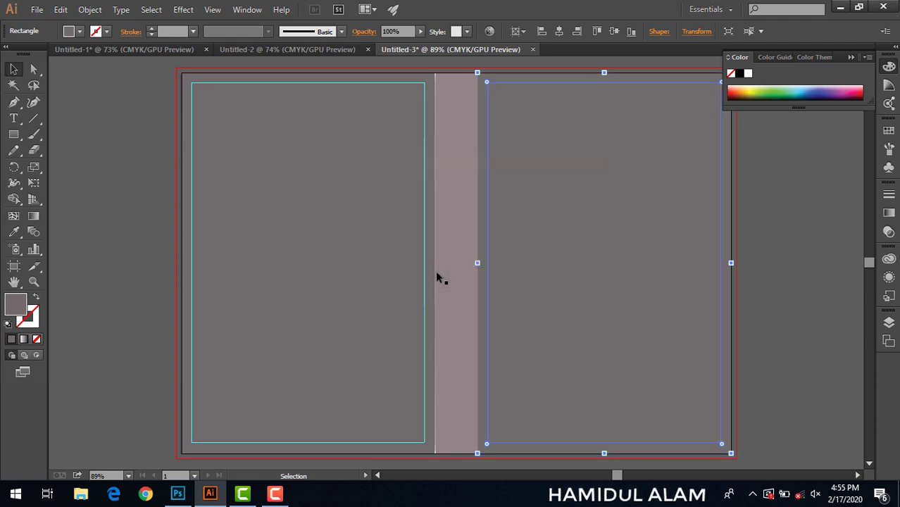
right_click(557, 83)
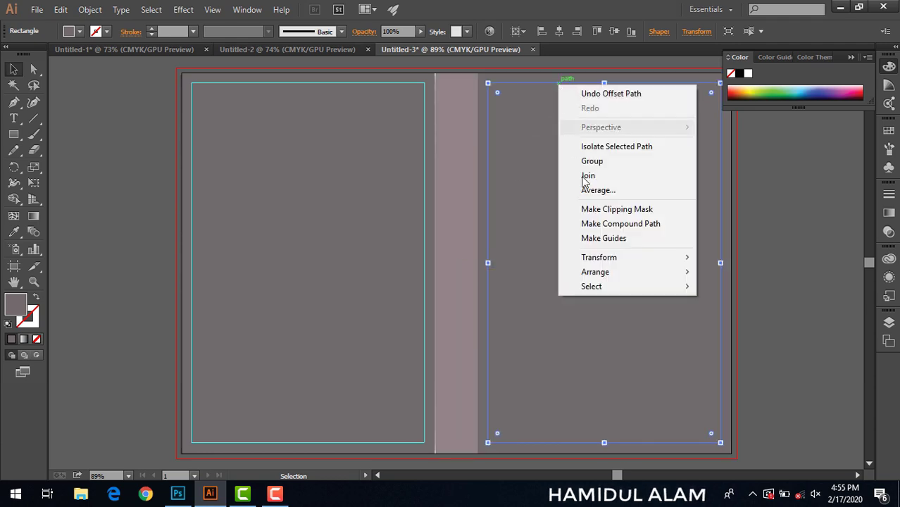
click(602, 236)
right_click(567, 83)
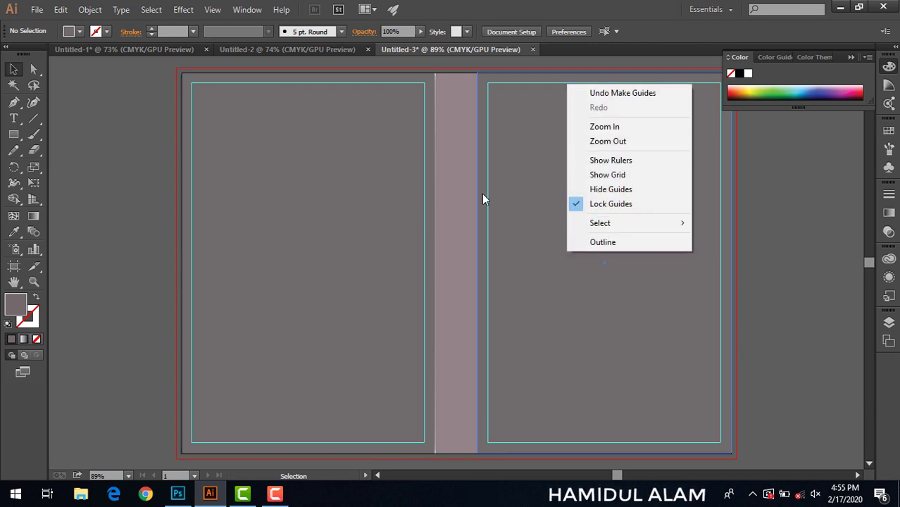
click(440, 165)
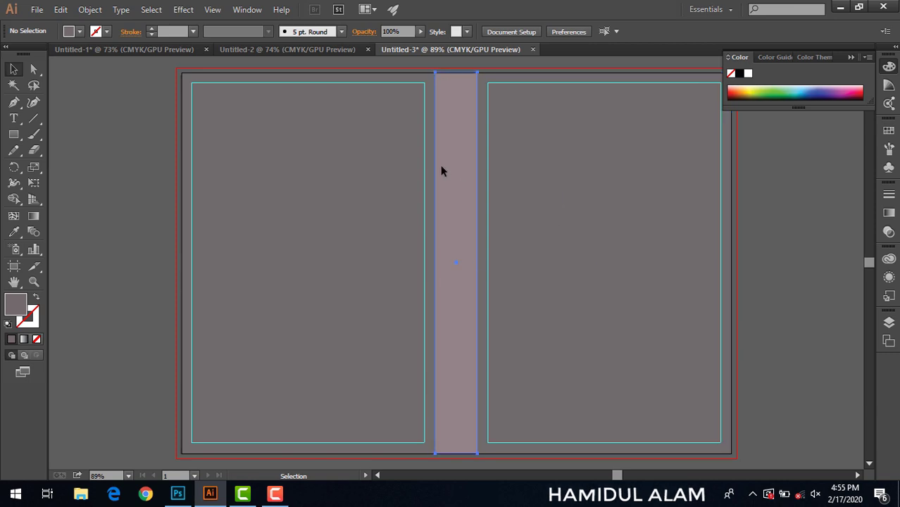
Step: Make inset guides from the spine's offset path, then delete the grey background rectangle
click(83, 10)
mouse_move(166, 275)
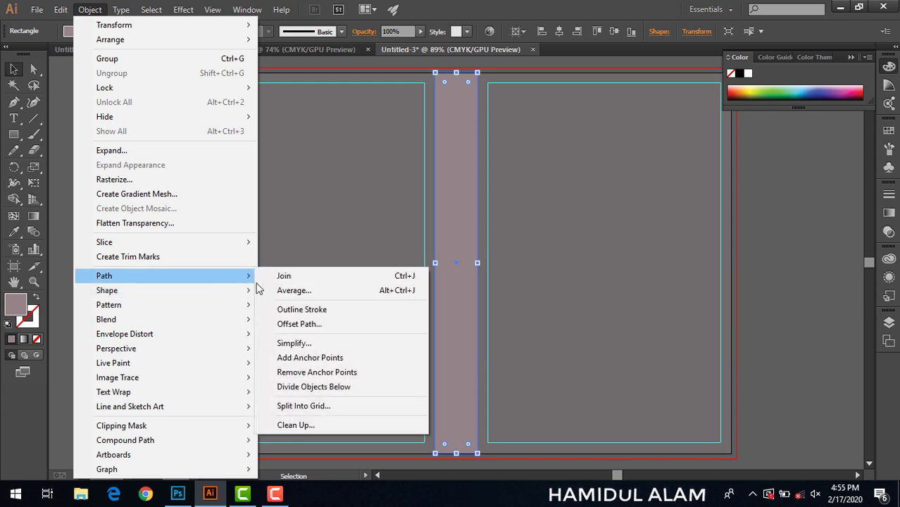
click(324, 326)
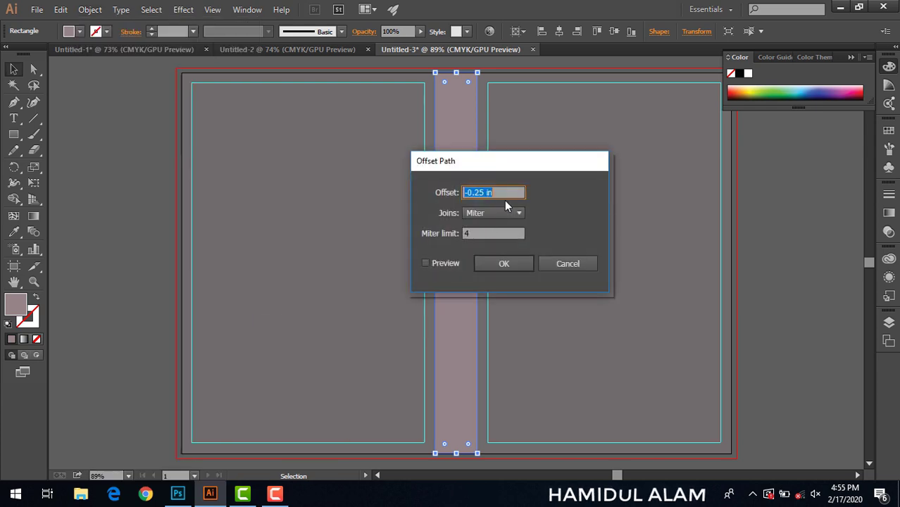
click(488, 265)
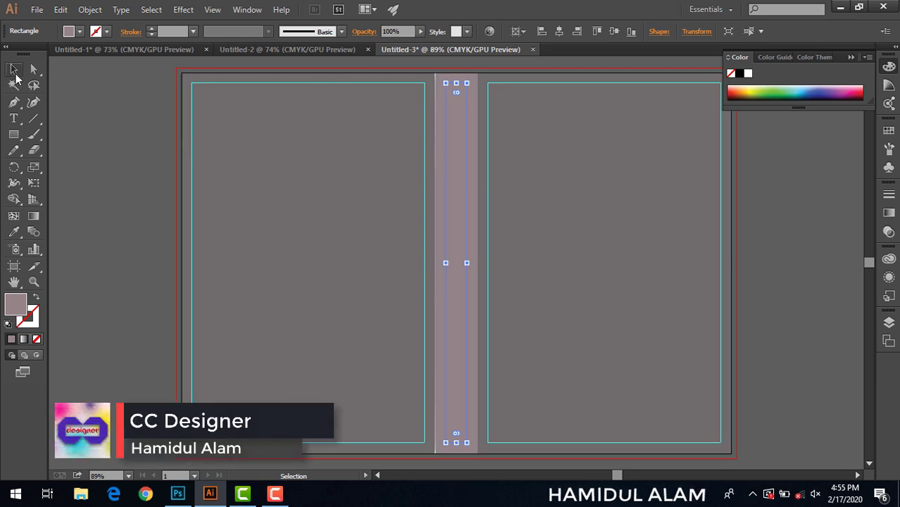
right_click(447, 148)
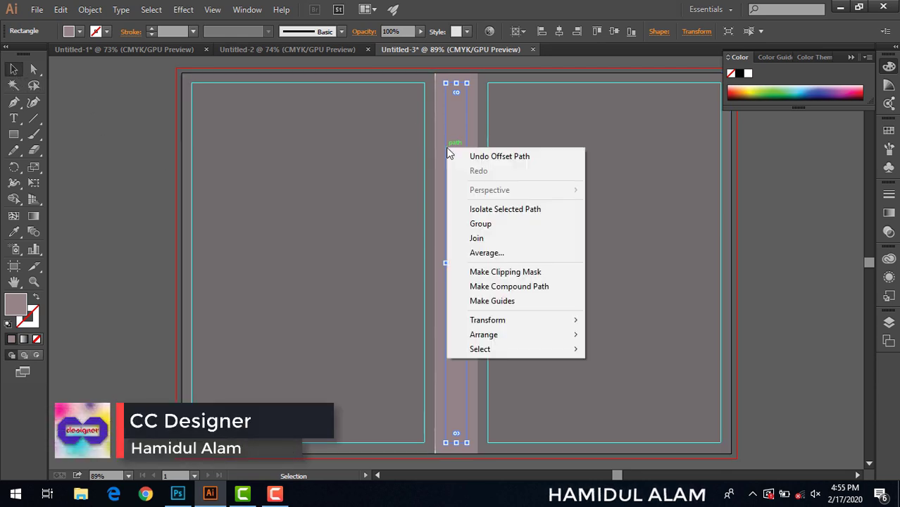
click(503, 301)
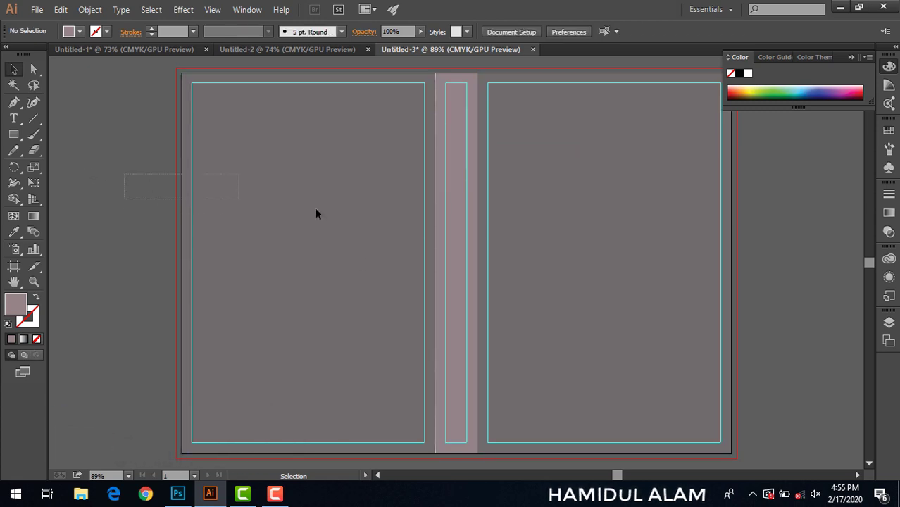
drag(783, 213, 781, 214)
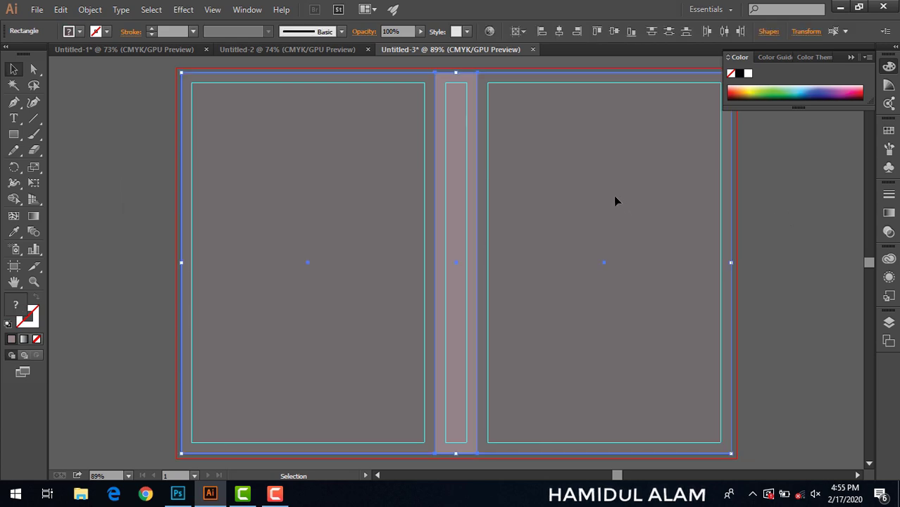
key(Delete)
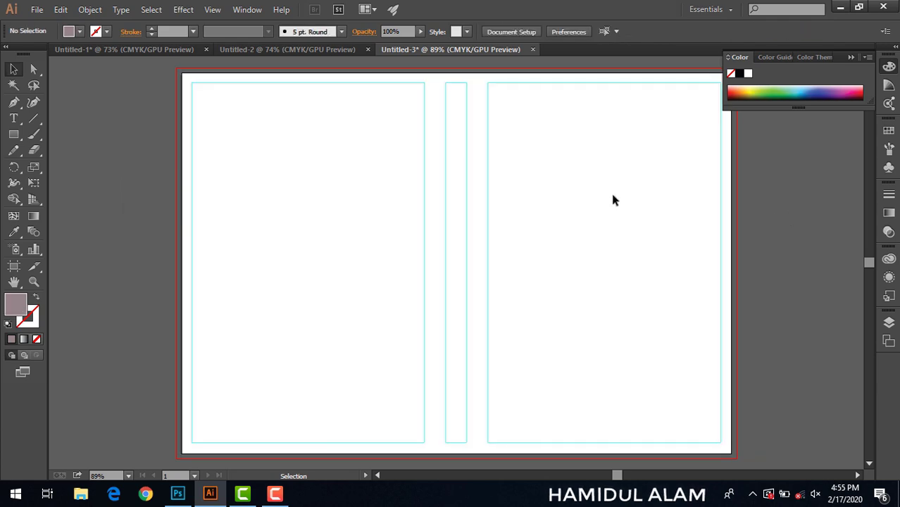
Step: Begin saving the document to the Desktop
click(37, 9)
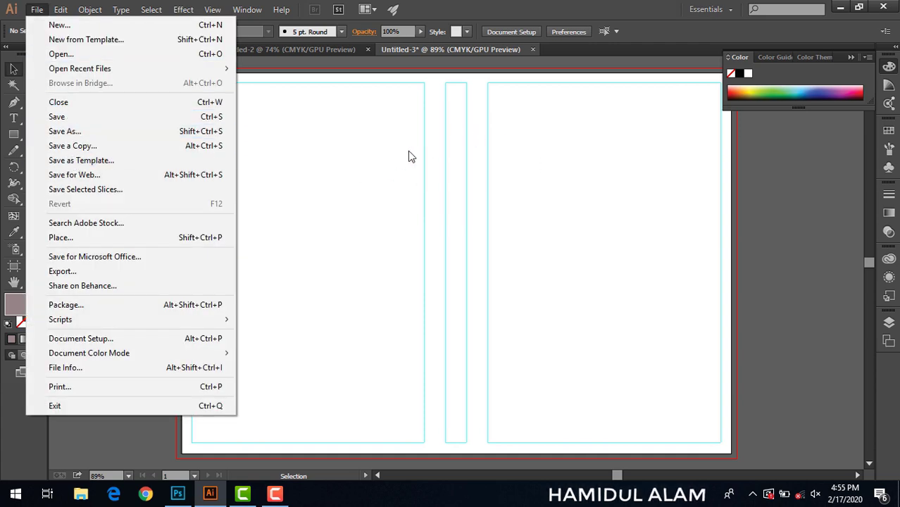
click(83, 123)
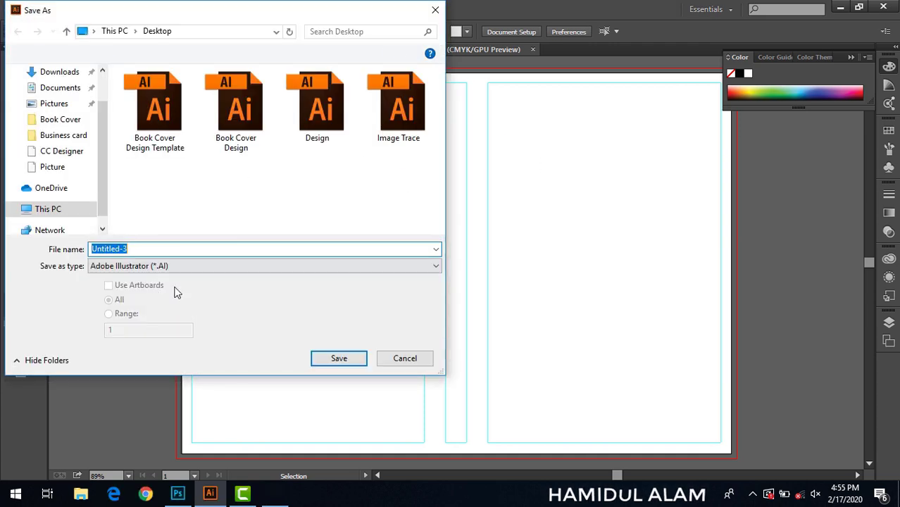
text(ddd)
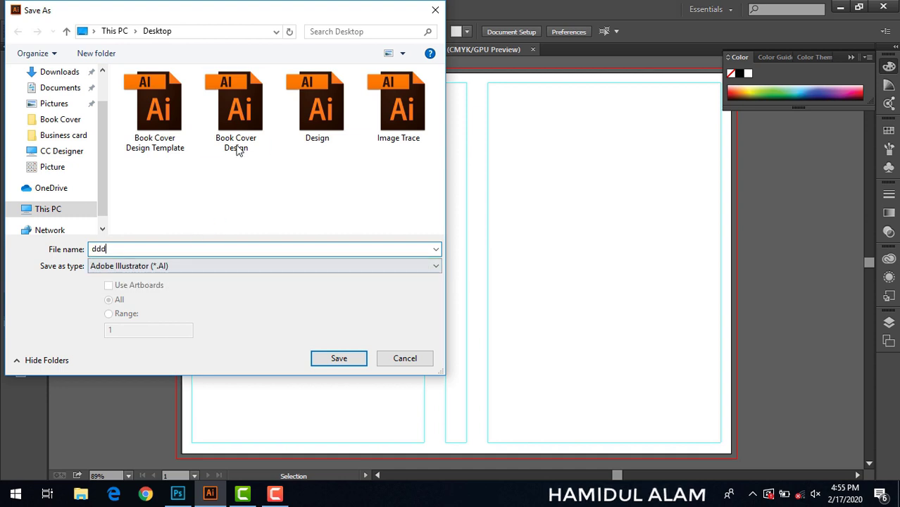
click(237, 145)
click(176, 248)
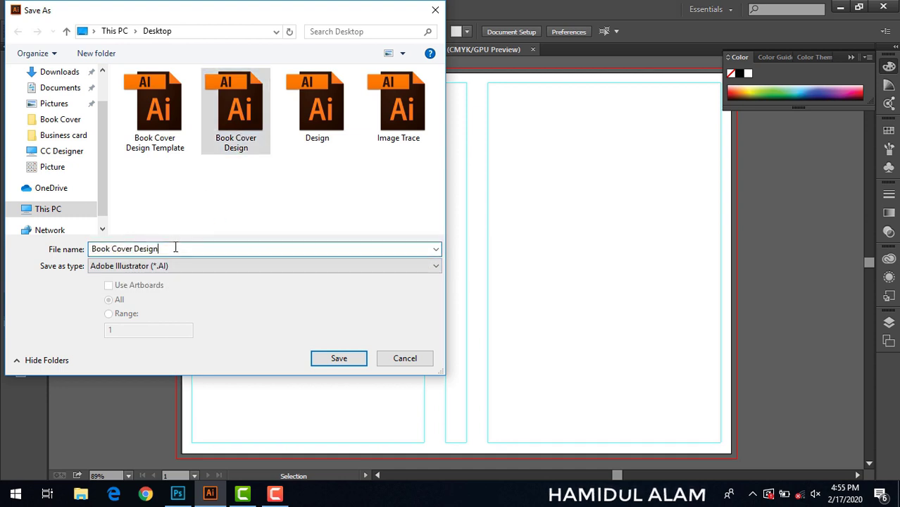
click(176, 144)
click(221, 249)
key(BackSpace)
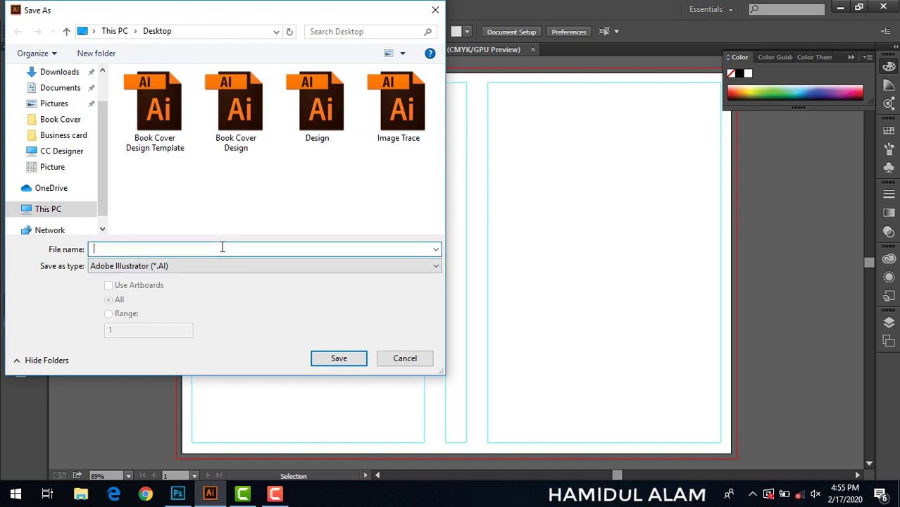
Step: Name the file 'Book Cover Design Template 2' and save with default Illustrator options
click(136, 149)
double_click(224, 252)
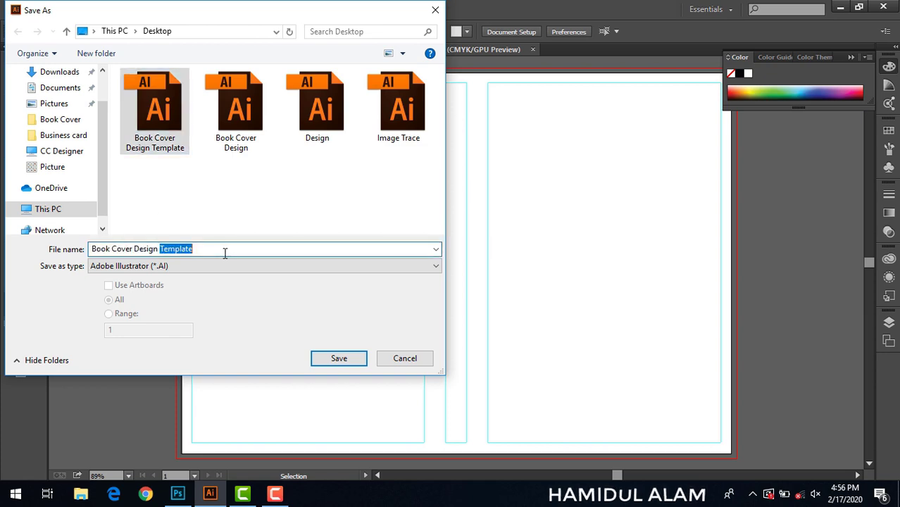
click(225, 252)
text(2)
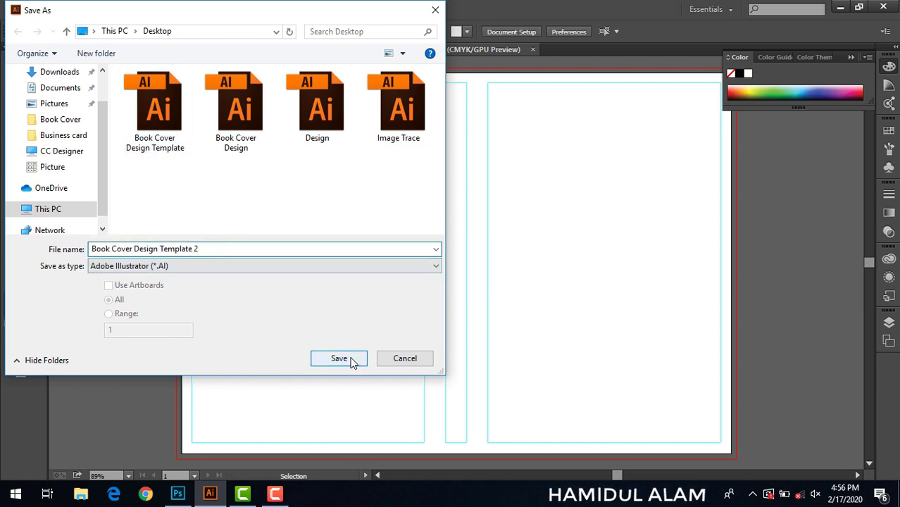
click(350, 361)
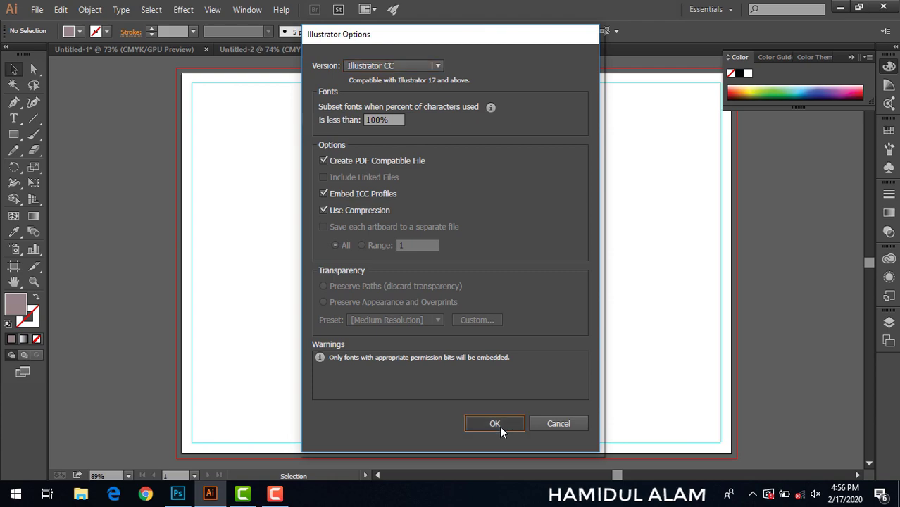
click(499, 425)
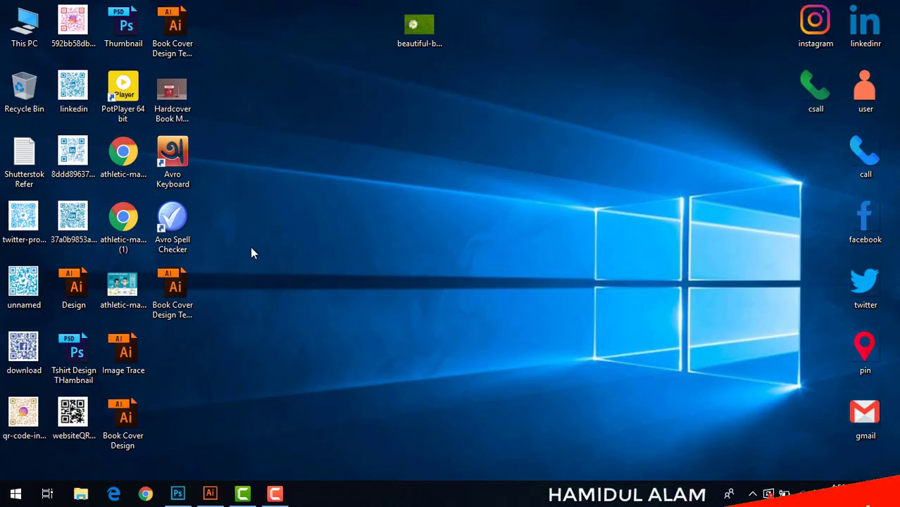
Step: Drag in the daisy photo and scale it over both cover panels and the spine
mouse_move(421, 35)
mouse_down()
mouse_move(278, 495)
mouse_move(215, 497)
mouse_move(352, 355)
mouse_up()
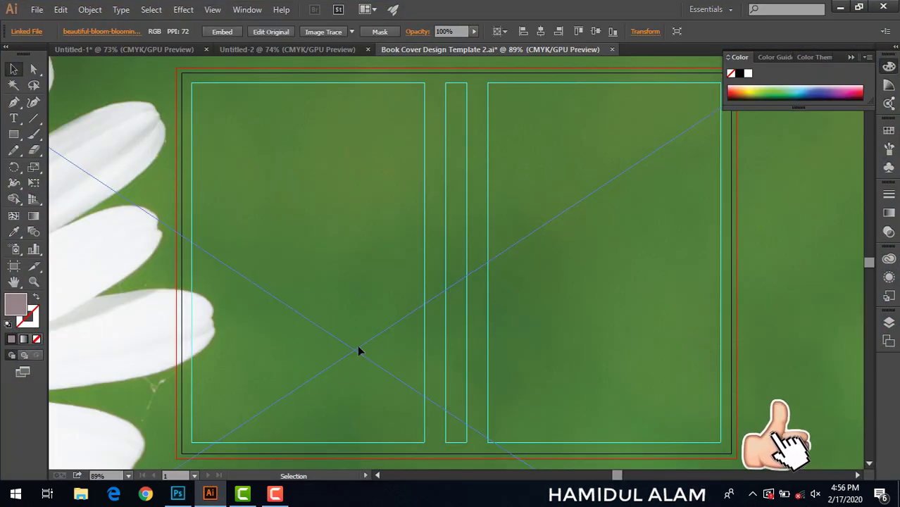
key(ctrl+minus)
key(ctrl+minus)
key(ctrl+minus)
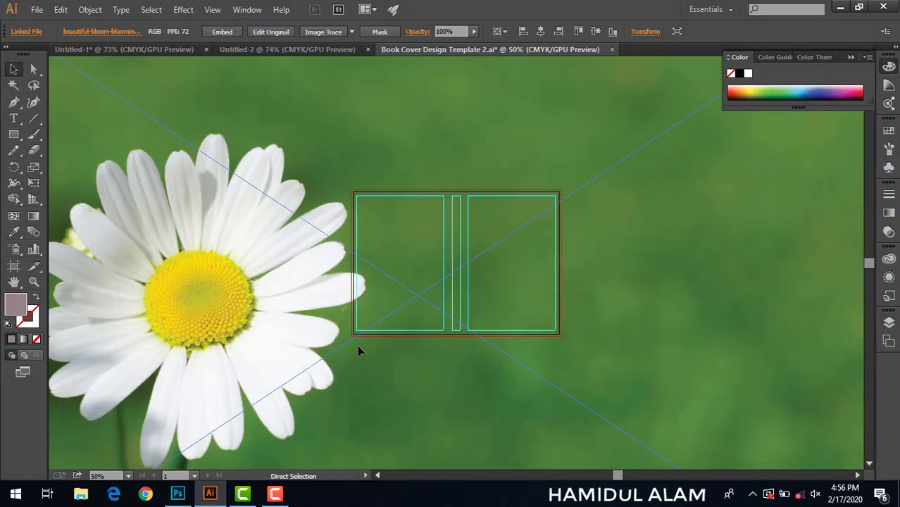
key(ctrl+minus)
key(ctrl+minus)
key(ctrl+minus)
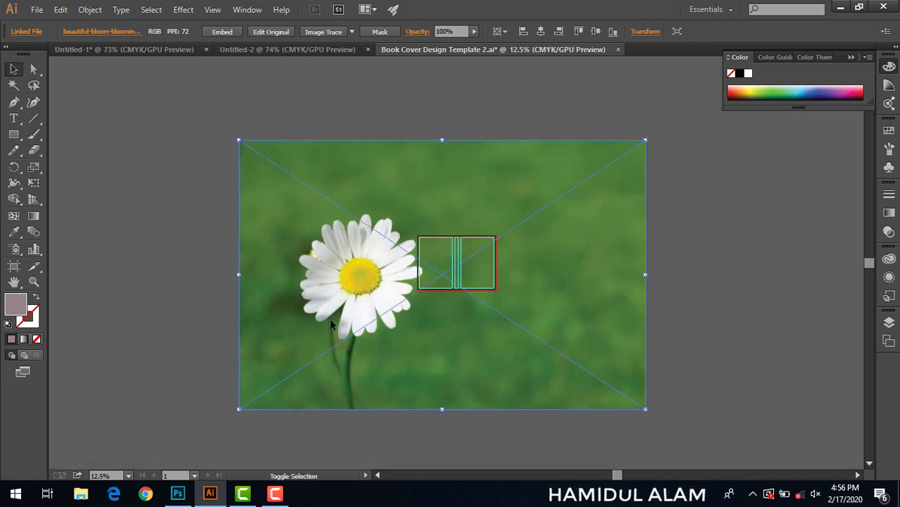
drag(646, 141, 537, 241)
drag(491, 278, 506, 256)
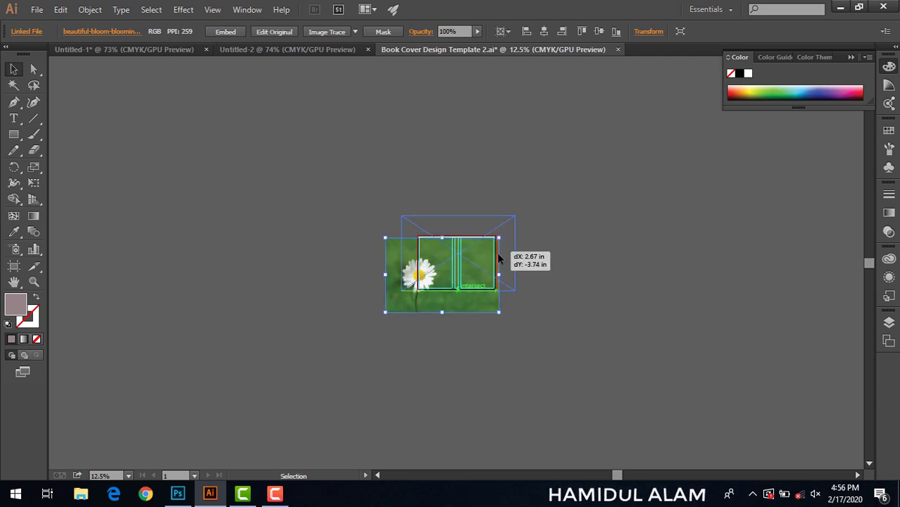
mouse_move(513, 212)
mouse_down()
mouse_move(509, 228)
mouse_move(499, 229)
mouse_up()
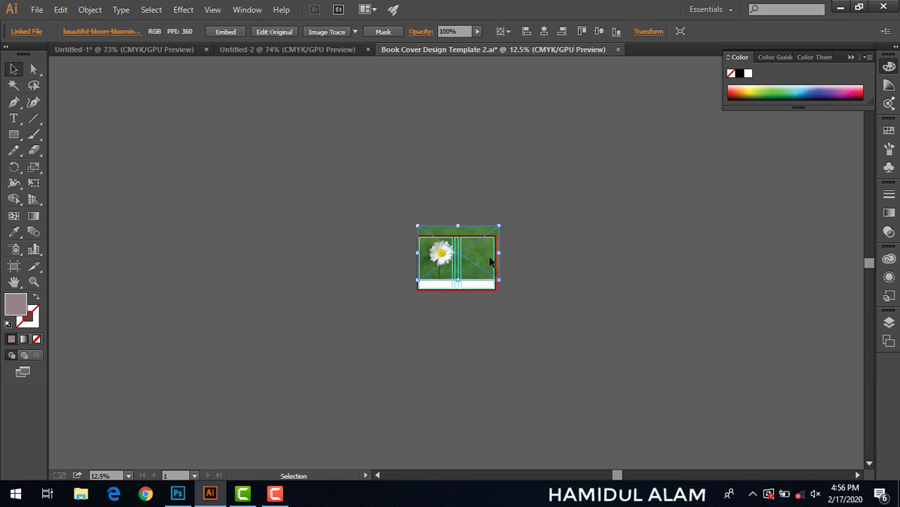
drag(493, 262, 491, 276)
key(a)
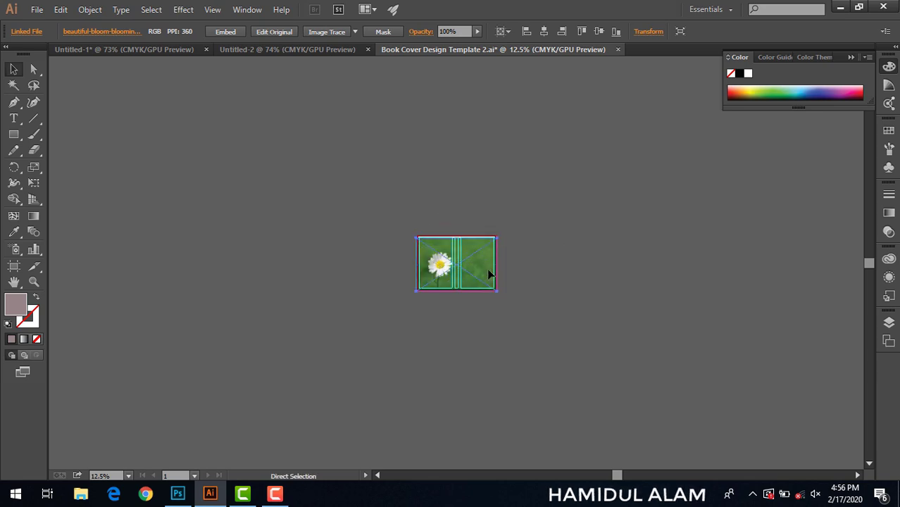
key(ctrl+plus)
key(ctrl+plus)
key(ctrl+plus)
key(ctrl+plus)
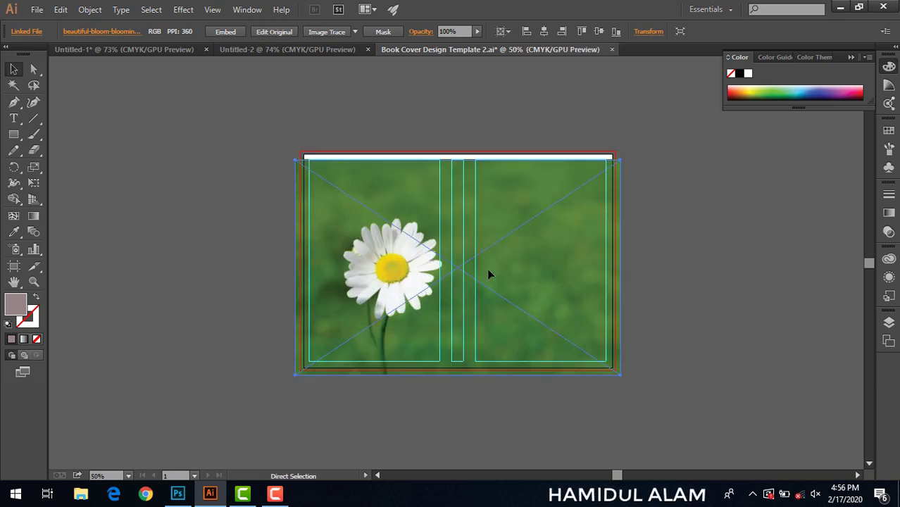
key(ctrl+plus)
key(v)
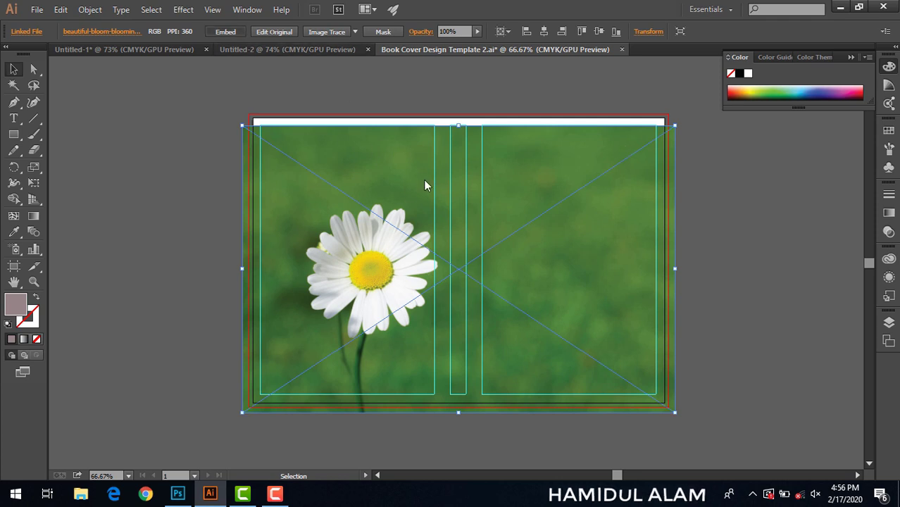
Step: Stretch the daisy photo's top and bottom edges out to the bleed lines
drag(530, 200, 527, 178)
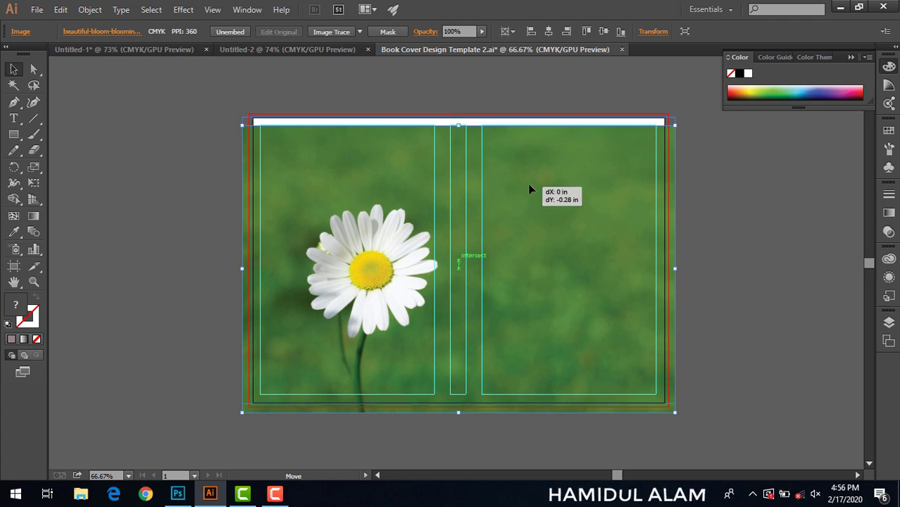
key(ctrl+plus)
scroll(460, 120, up, 3)
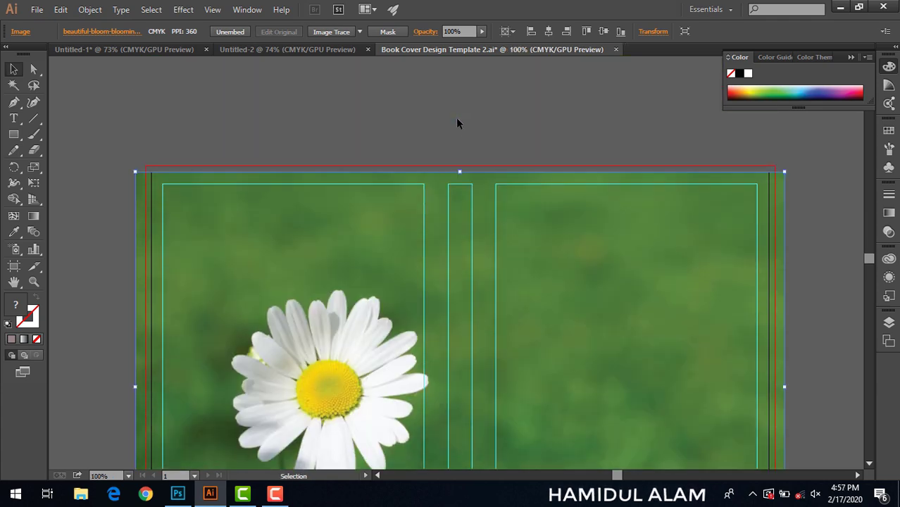
drag(460, 172, 460, 167)
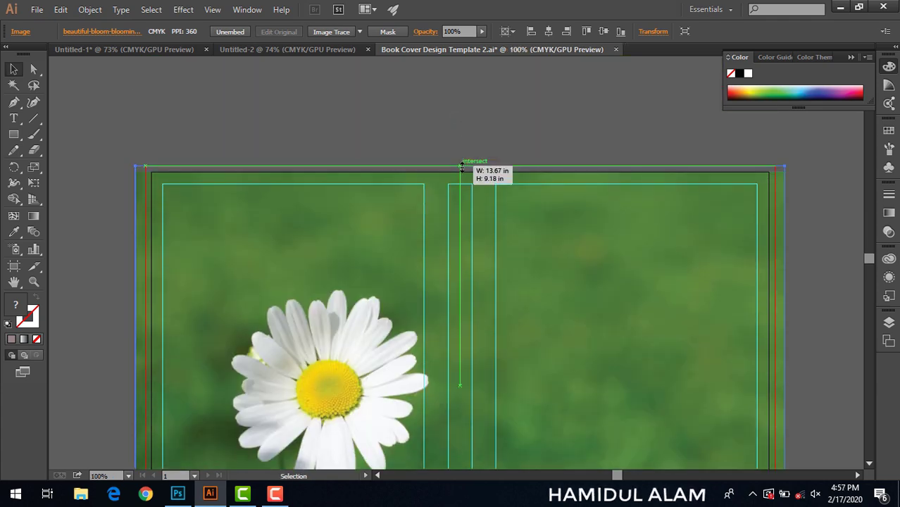
scroll(479, 236, down, 3)
scroll(493, 289, down, 3)
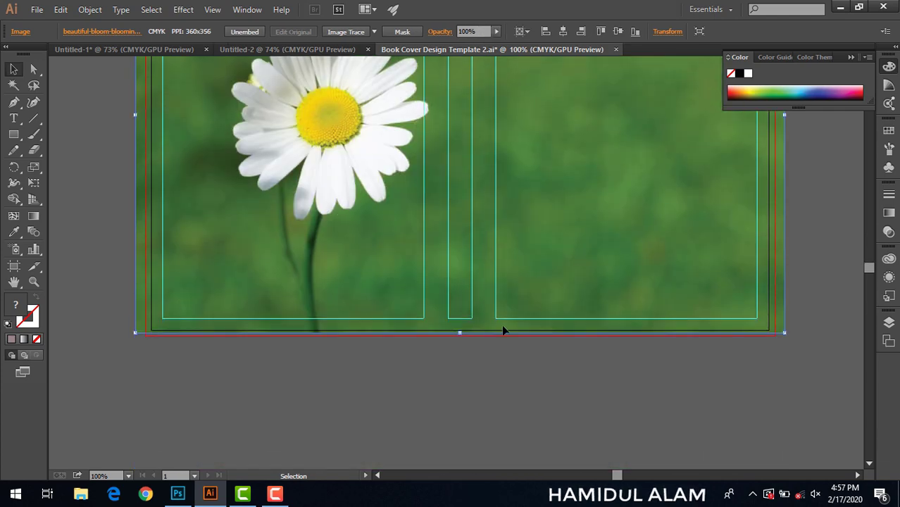
drag(460, 332, 460, 337)
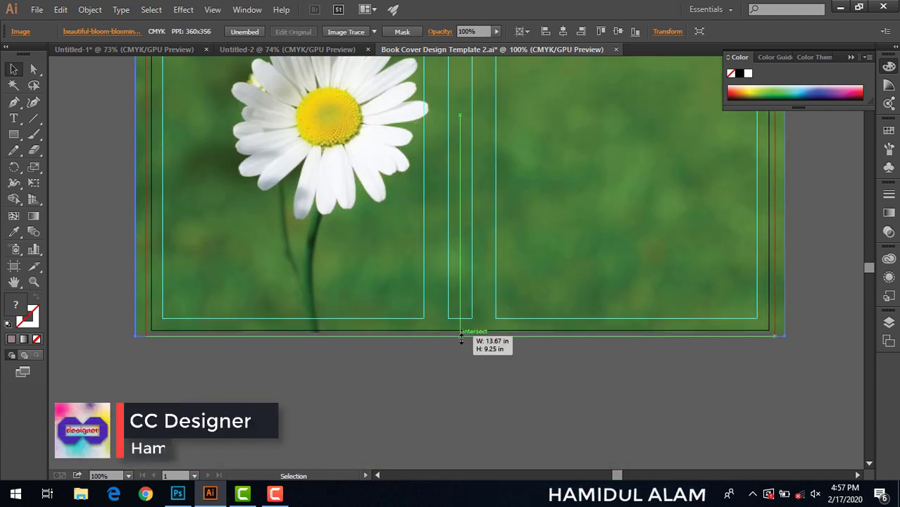
scroll(472, 350, up, 2)
scroll(489, 342, up, 1)
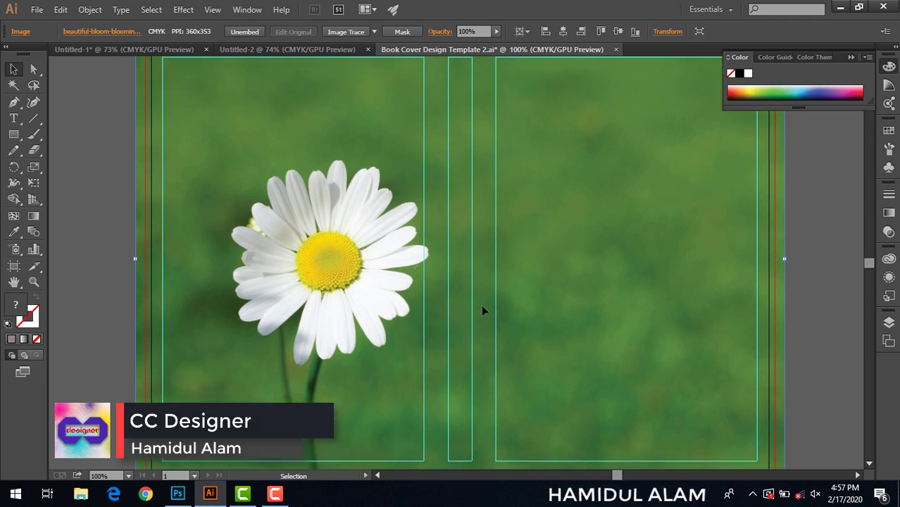
Step: Reflect the photo across a vertical axis so the daisy sits on the right panel
right_click(521, 236)
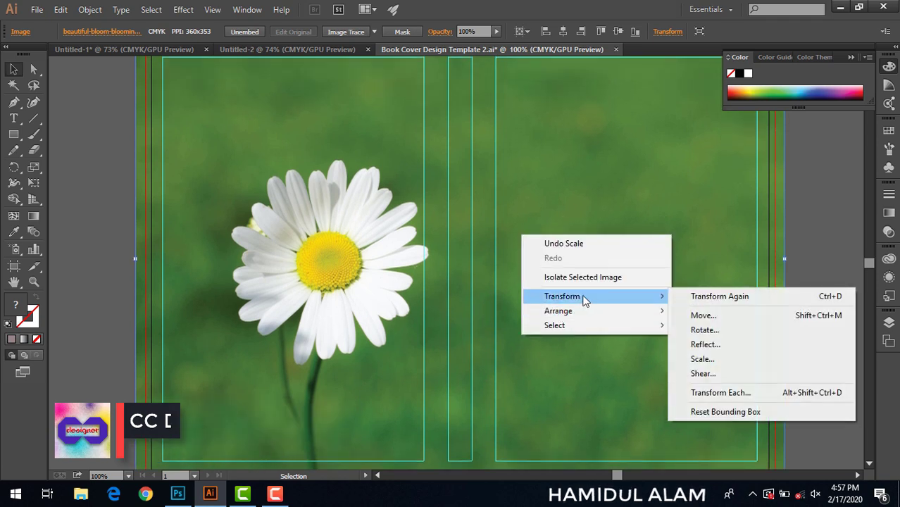
mouse_move(563, 297)
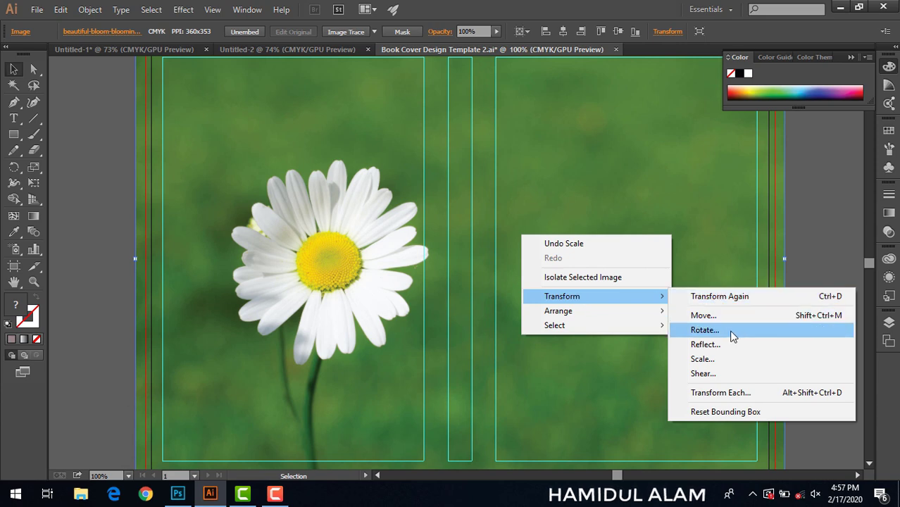
click(731, 346)
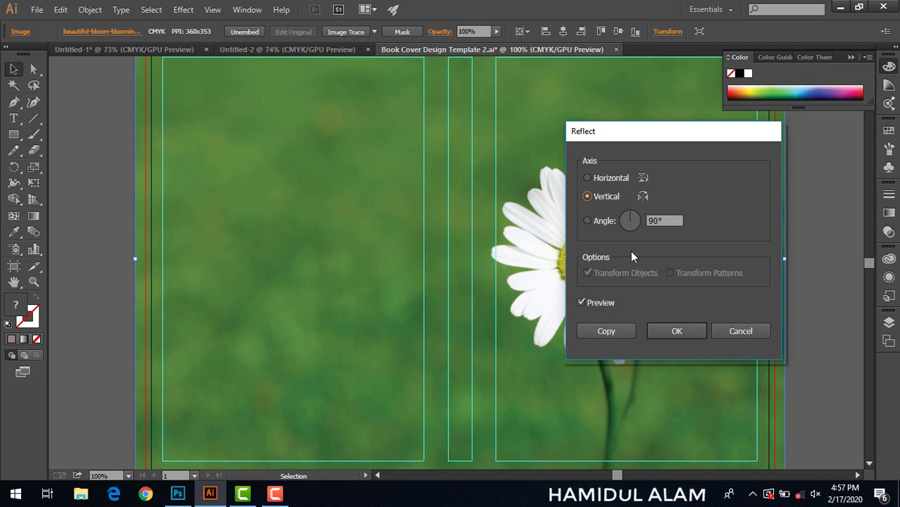
click(664, 332)
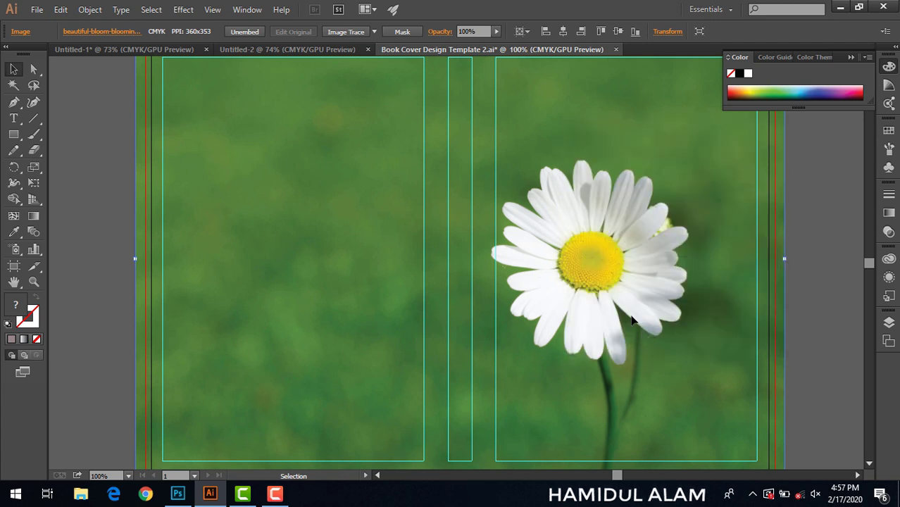
scroll(632, 320, up, 3)
scroll(624, 296, down, 2)
scroll(617, 276, down, 3)
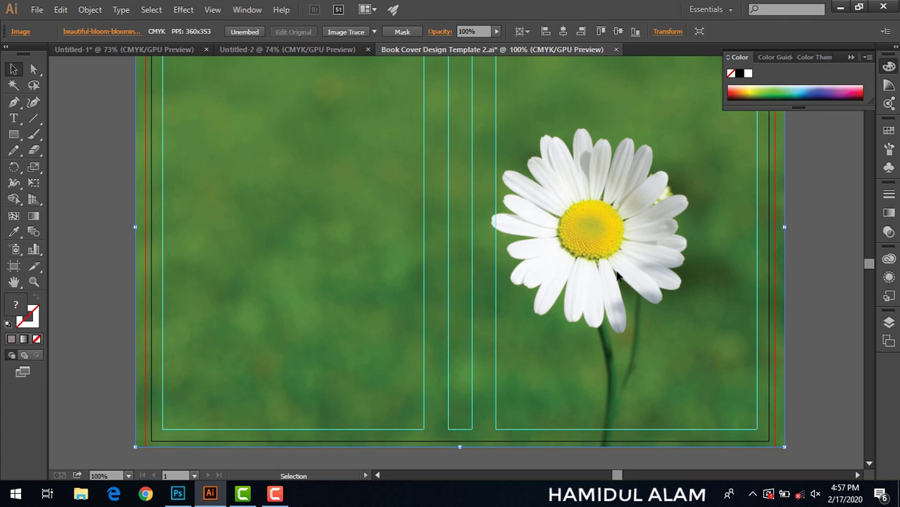
scroll(617, 276, up, 2)
scroll(616, 282, up, 1)
scroll(612, 286, down, 2)
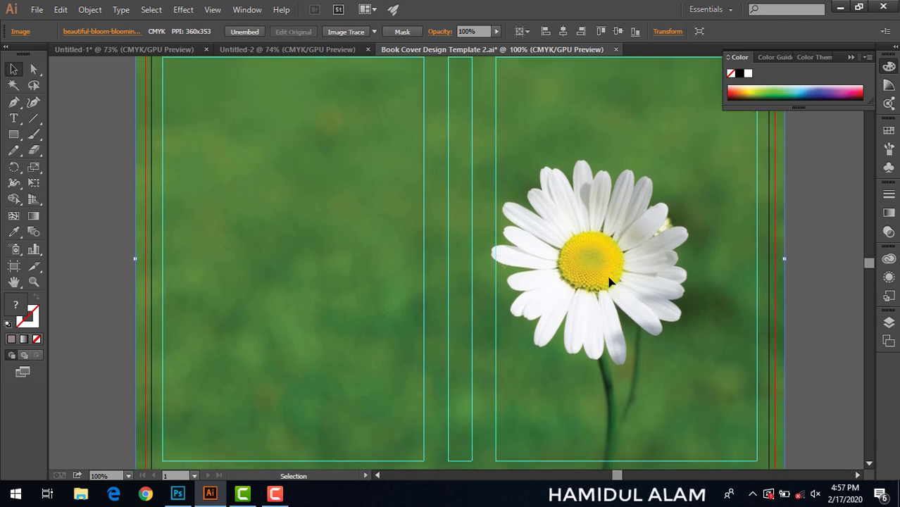
Step: Shift the daisy photo right and widen its left edge to fill the whole spread, then begin a cover-sized rectangle
drag(610, 280, 640, 280)
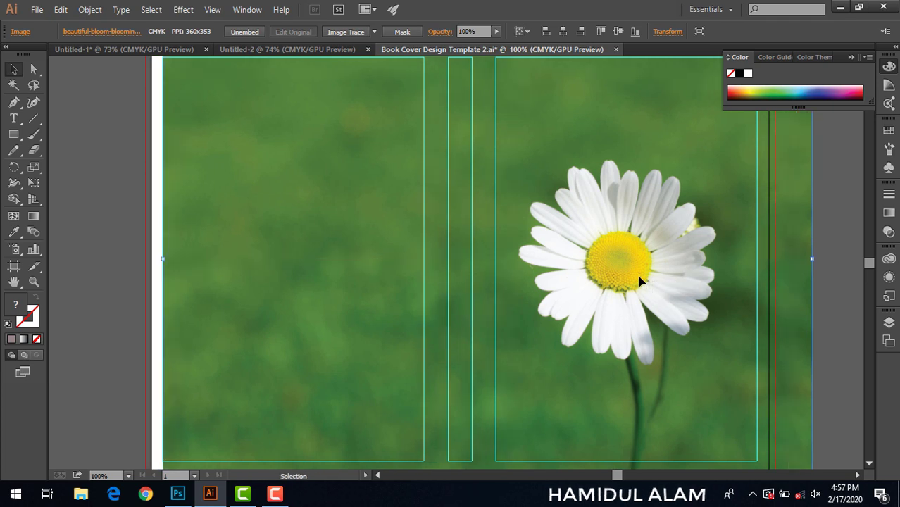
drag(163, 260, 146, 261)
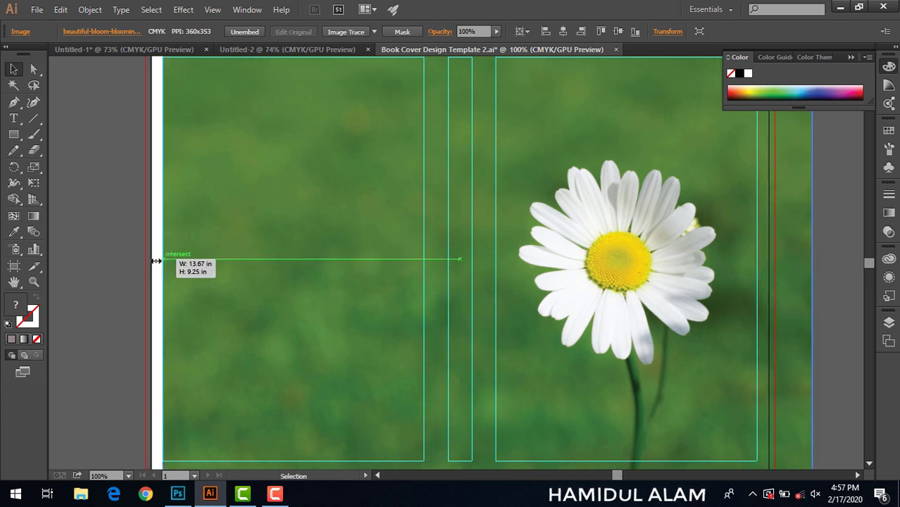
drag(546, 262, 569, 262)
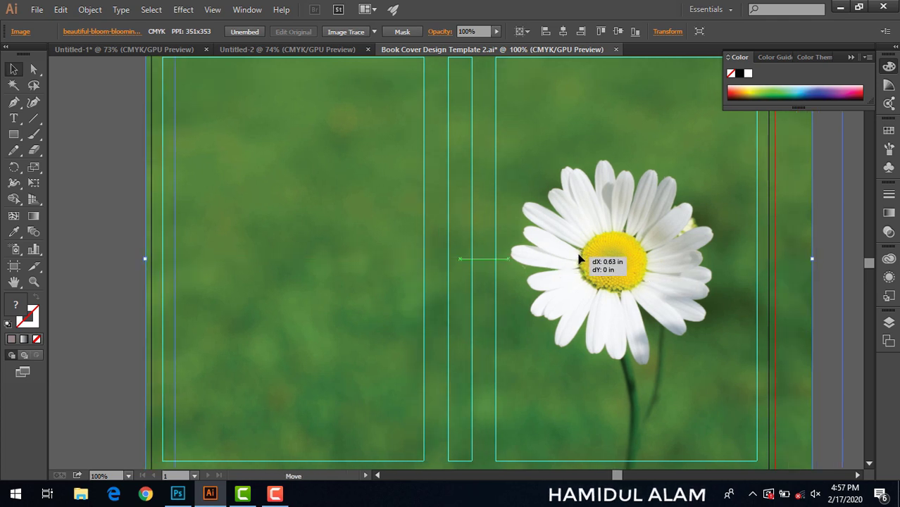
drag(177, 259, 144, 260)
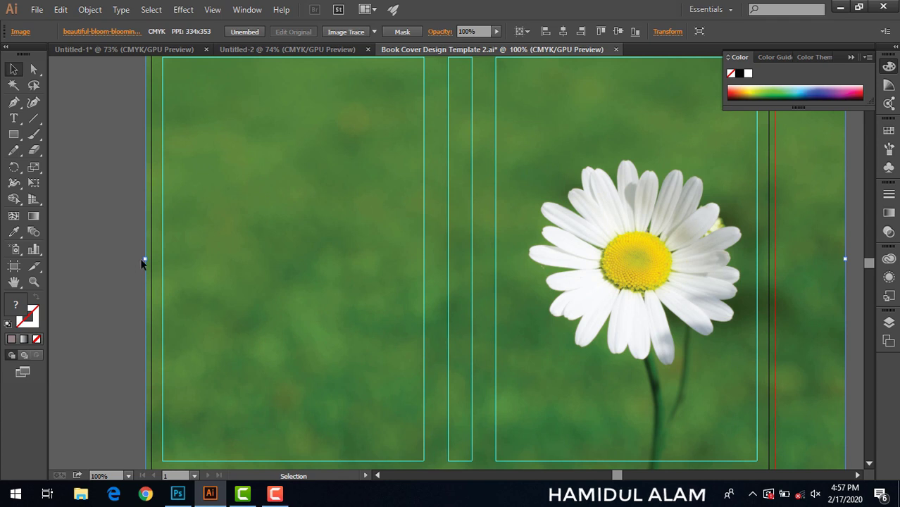
drag(145, 259, 157, 259)
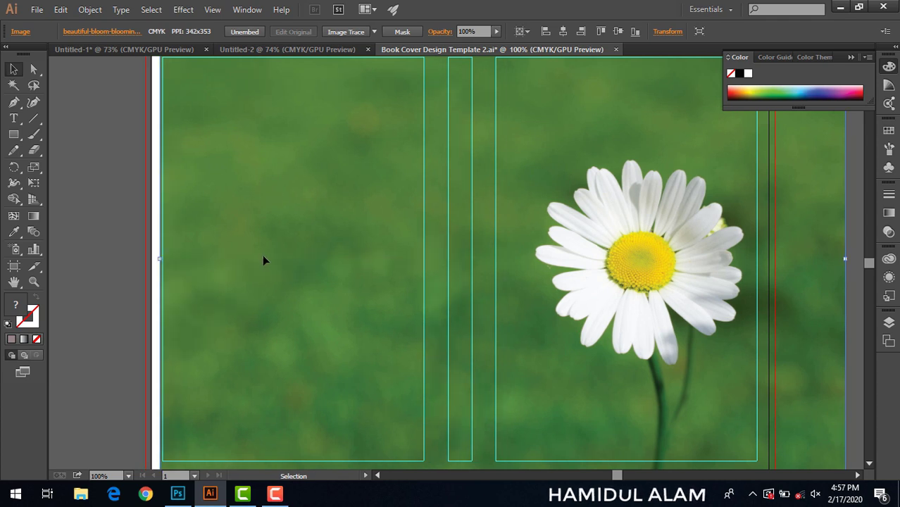
drag(262, 260, 251, 261)
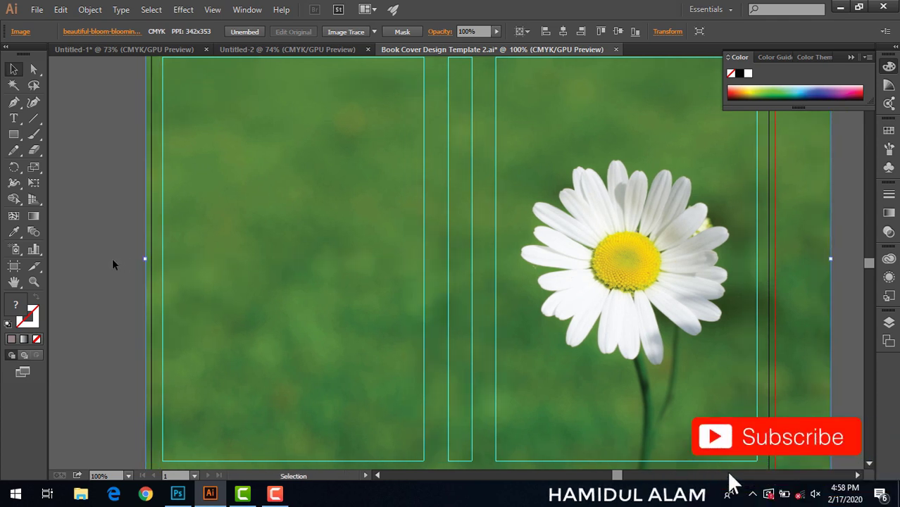
key(m)
drag(146, 57, 749, 444)
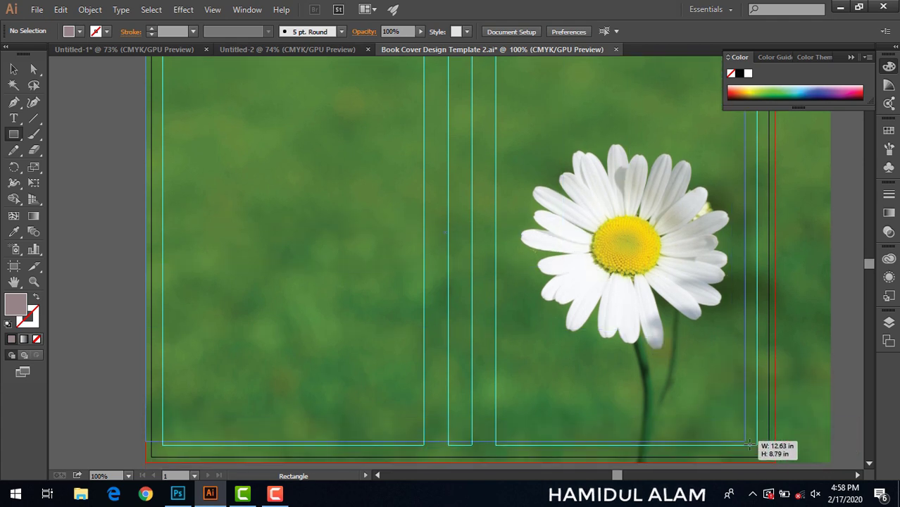
Step: Finish a 13.25 × 9.25 in rectangle over the cover and clip the photo to it
drag(749, 443, 775, 463)
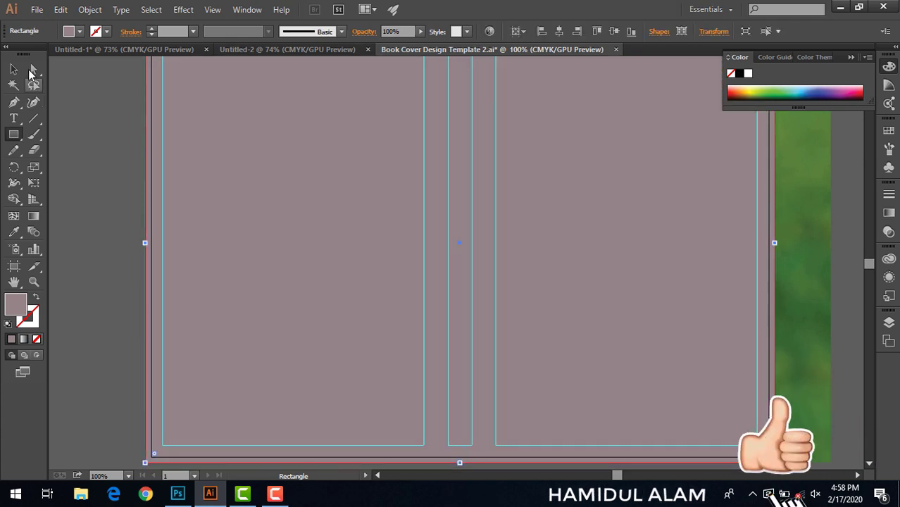
click(13, 68)
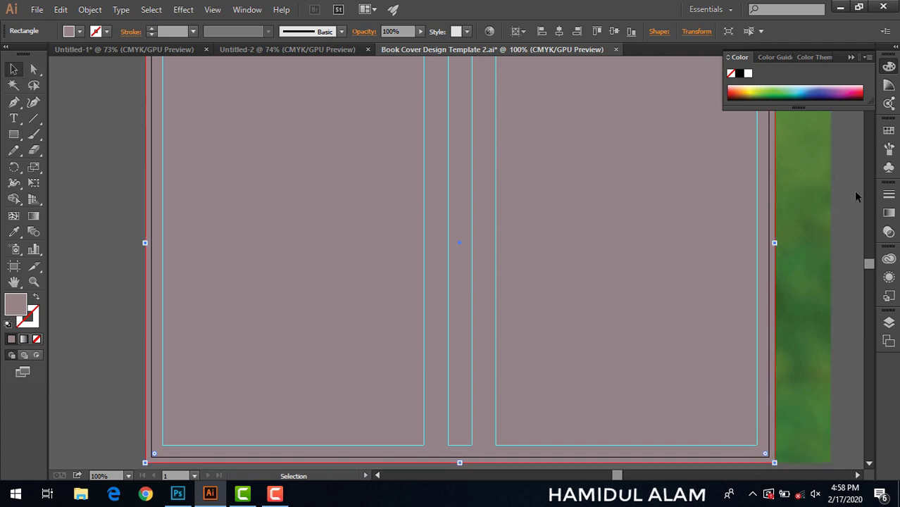
key(ctrl+a)
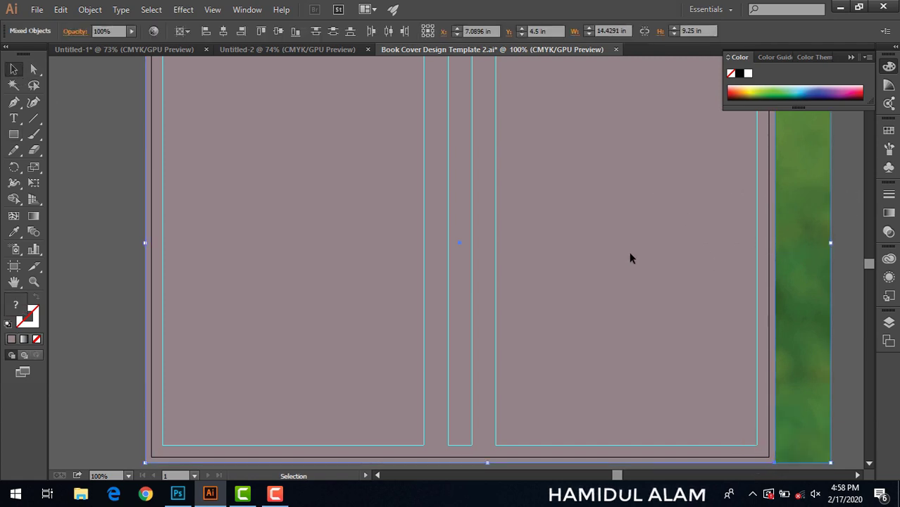
right_click(652, 231)
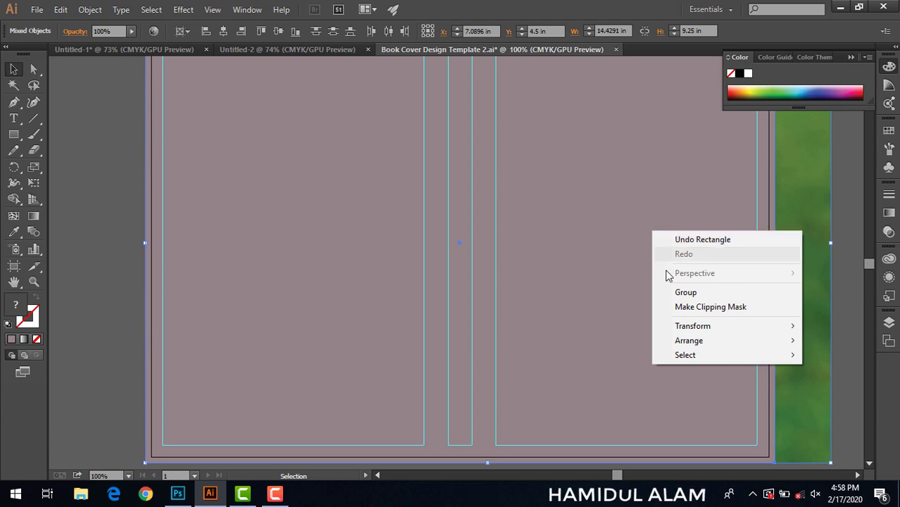
click(680, 308)
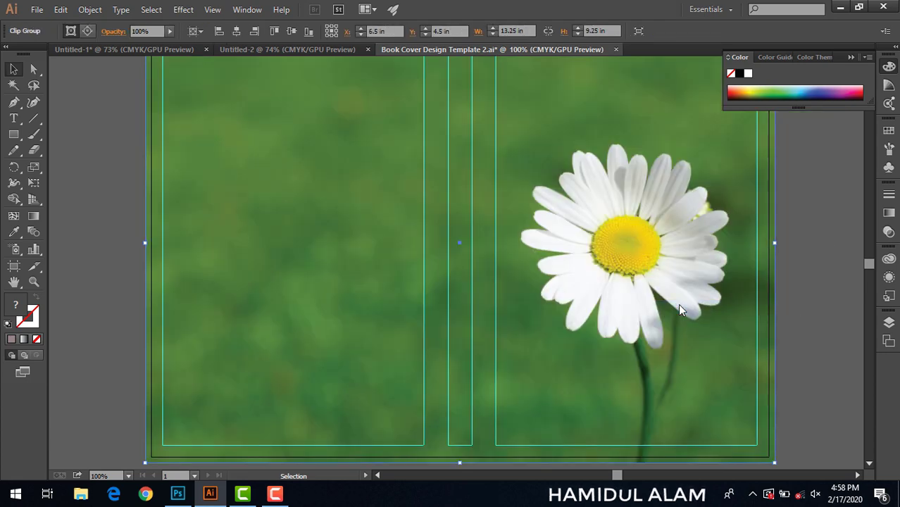
Step: Review the clipped cover, collapse the Color panel, and switch to the Untitled-1 document
scroll(660, 291, up, 3)
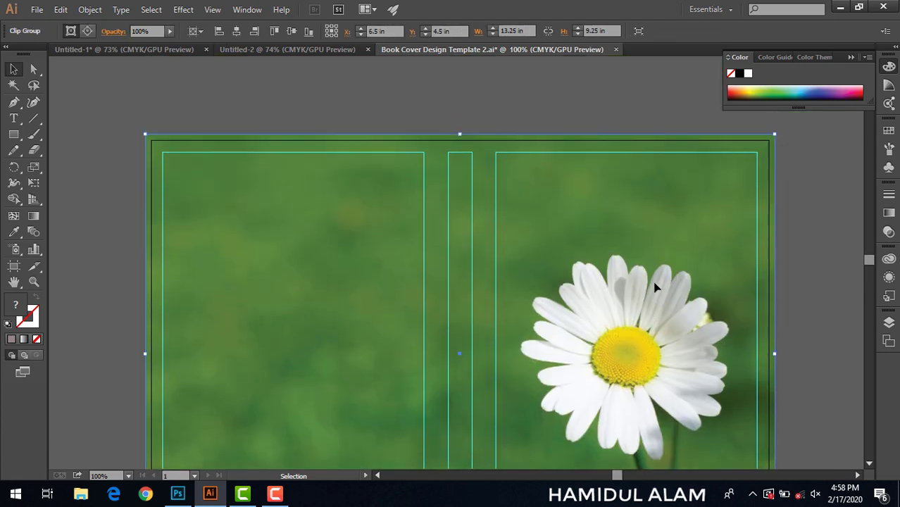
scroll(611, 232, down, 3)
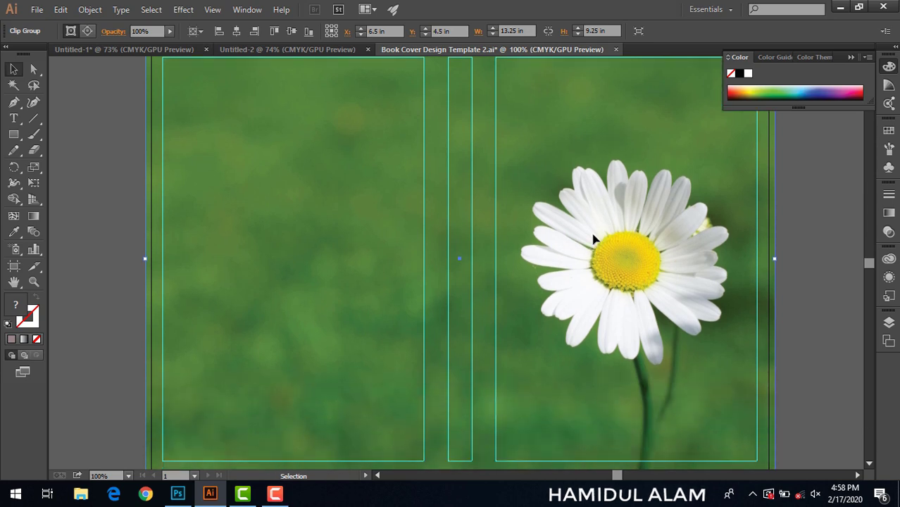
scroll(595, 236, down, 1)
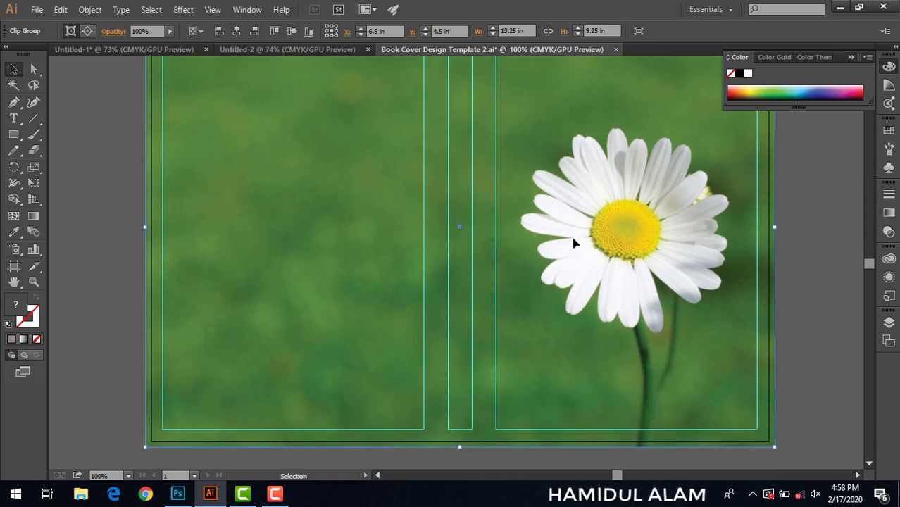
scroll(573, 243, up, 2)
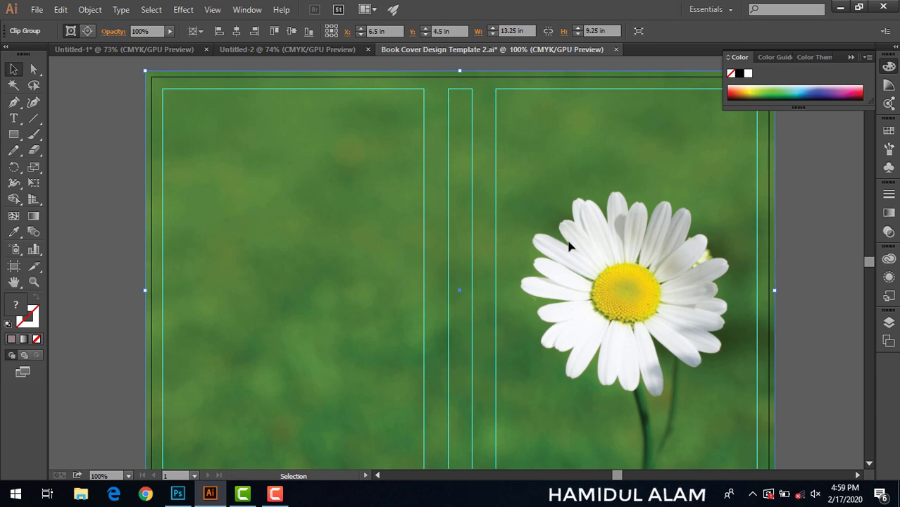
click(852, 57)
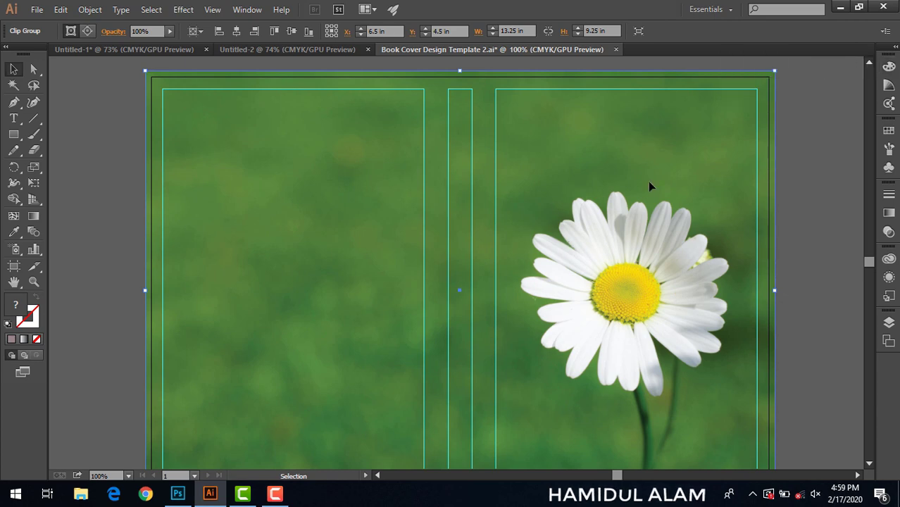
scroll(599, 190, down, 5)
click(141, 50)
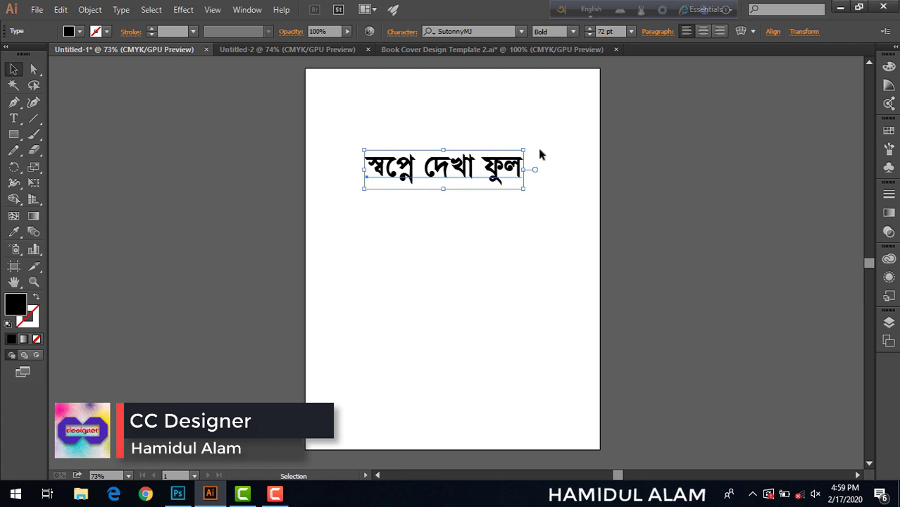
Step: Carry the title স্বপ্নে দেখা ফুল onto the front cover and scale it to 64.85 pt
mouse_move(497, 178)
mouse_down()
mouse_move(518, 151)
mouse_move(694, 139)
mouse_up()
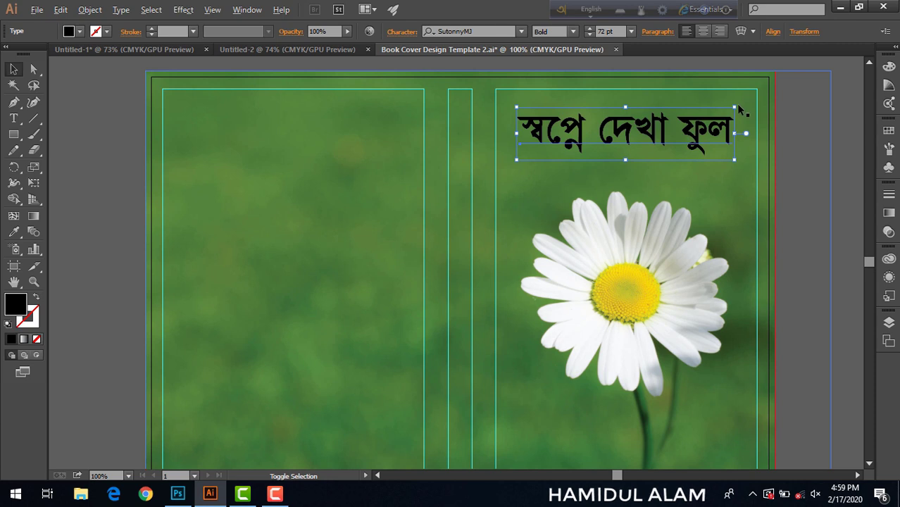
drag(737, 109, 701, 134)
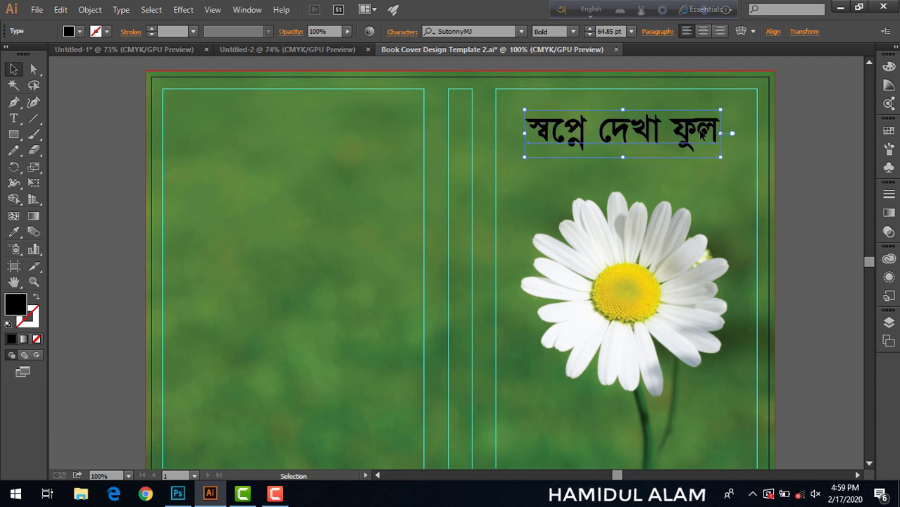
Step: Fill the Bengali title with white (FFFFFF) and nudge it slightly lower
double_click(26, 308)
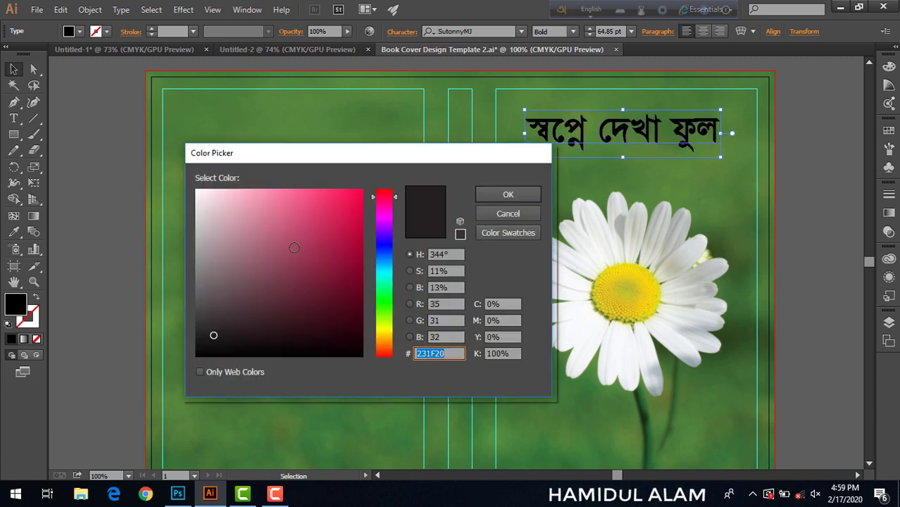
drag(240, 222, 196, 190)
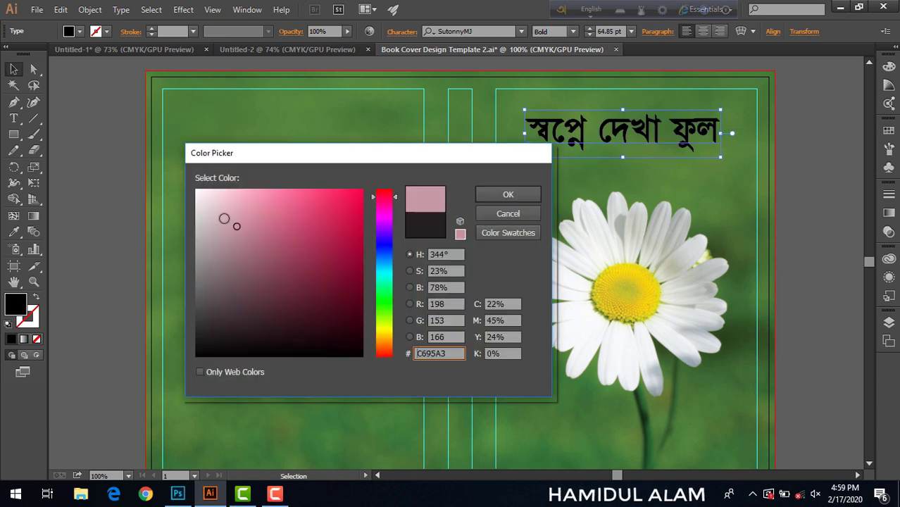
click(495, 195)
click(107, 139)
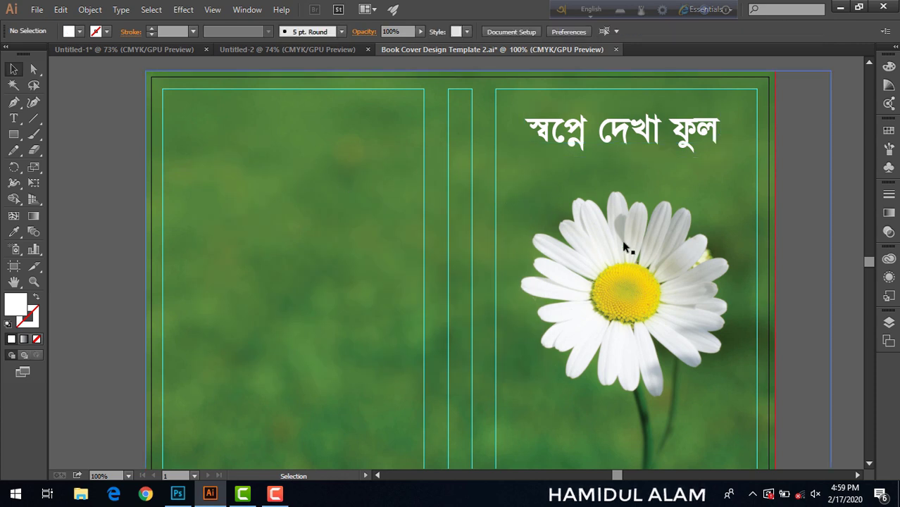
click(646, 137)
drag(646, 136, 646, 139)
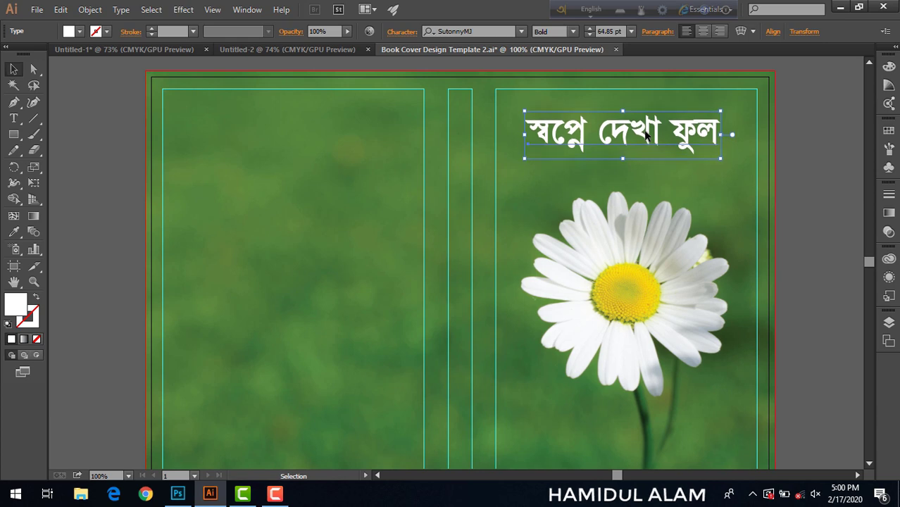
Step: Type the author's name in Bengali and move it beneath the title on the front cover
click(78, 211)
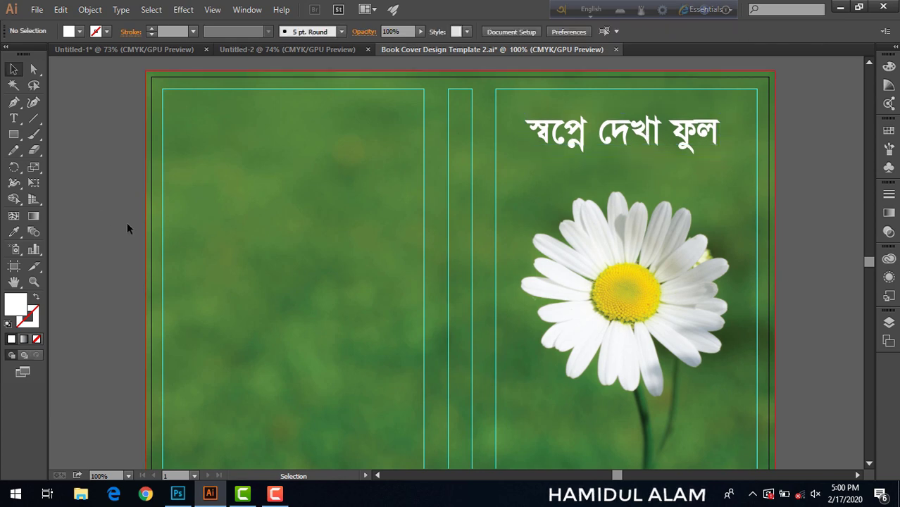
scroll(255, 252, down, 3)
scroll(258, 251, up, 3)
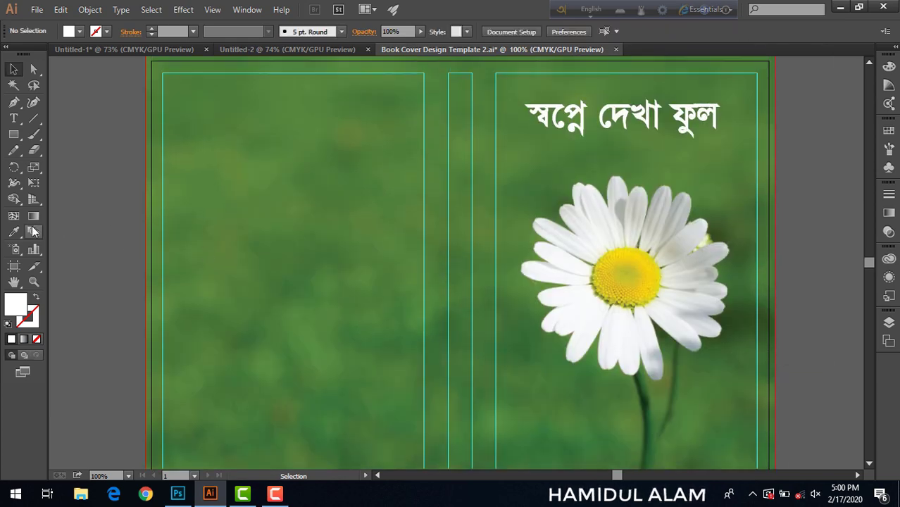
click(14, 118)
click(398, 216)
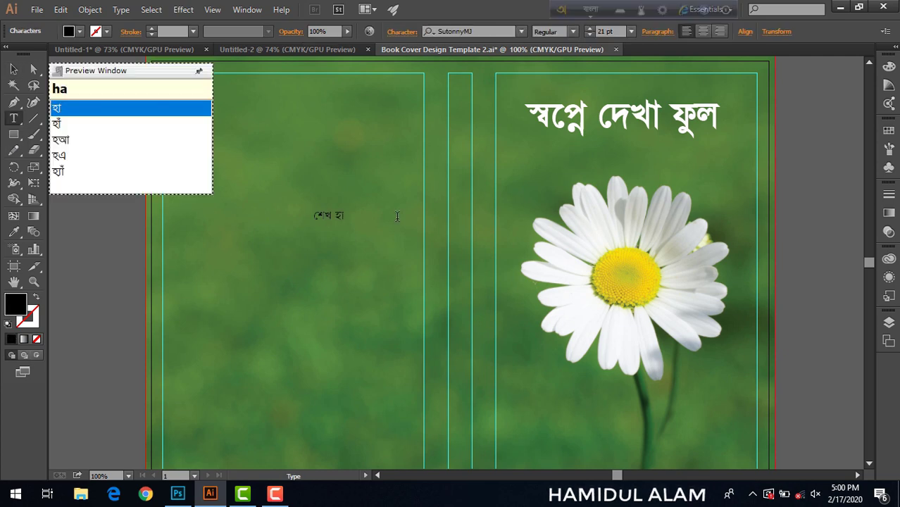
text(শেখ হামিদুল আলম)
drag(352, 216, 644, 220)
Step: Colour the author's name yellow
double_click(15, 304)
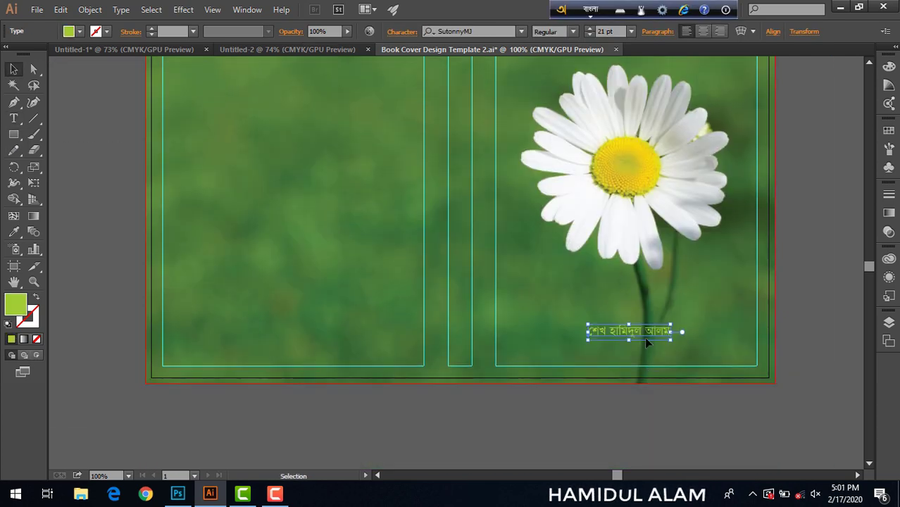
key(Return)
click(645, 289)
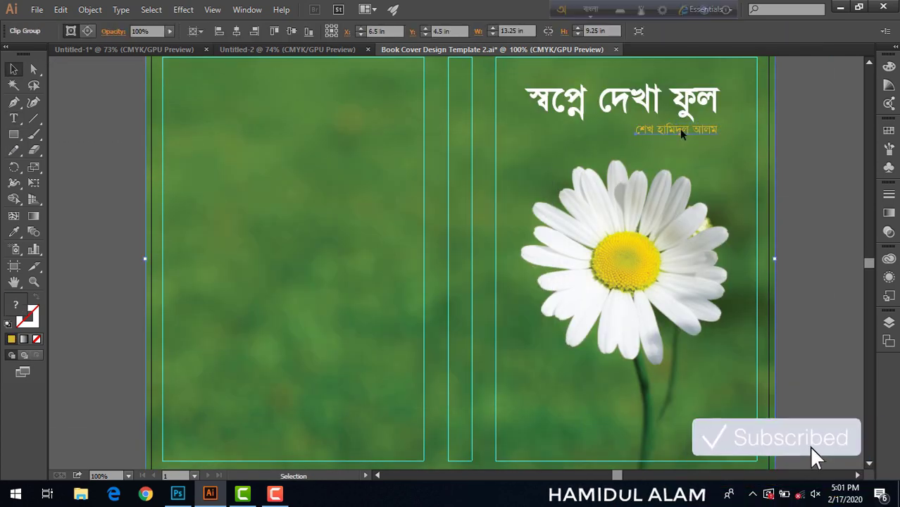
click(676, 129)
double_click(15, 305)
key(Return)
click(829, 152)
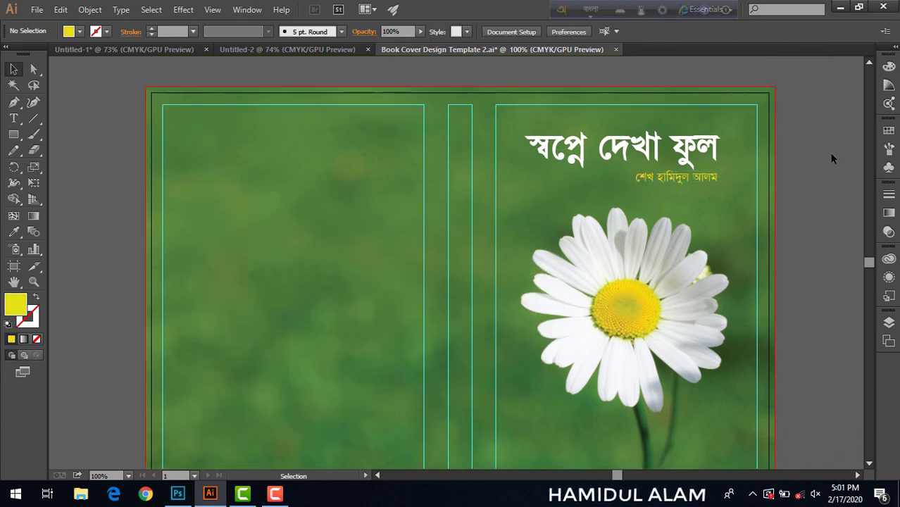
Step: Reselect the author's name and undo an accidental move of the background photo
scroll(780, 149, up, 1)
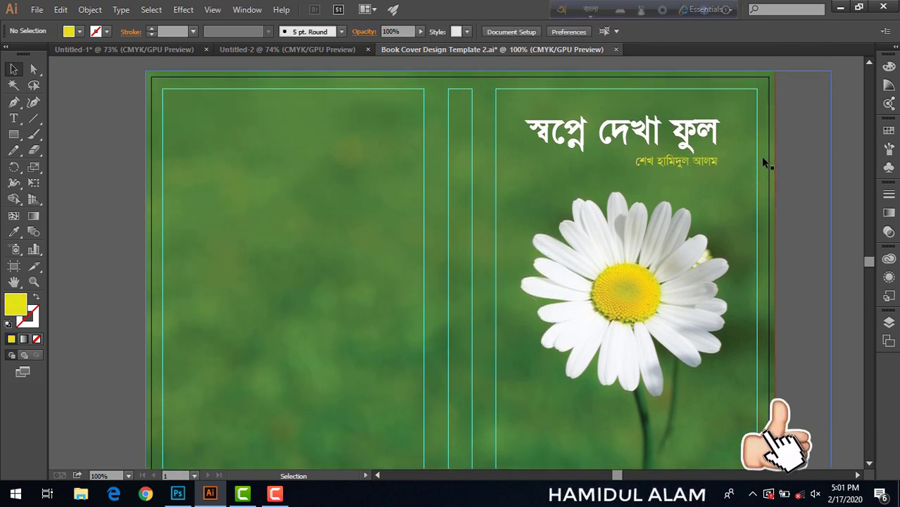
scroll(764, 162, down, 3)
scroll(763, 161, up, 2)
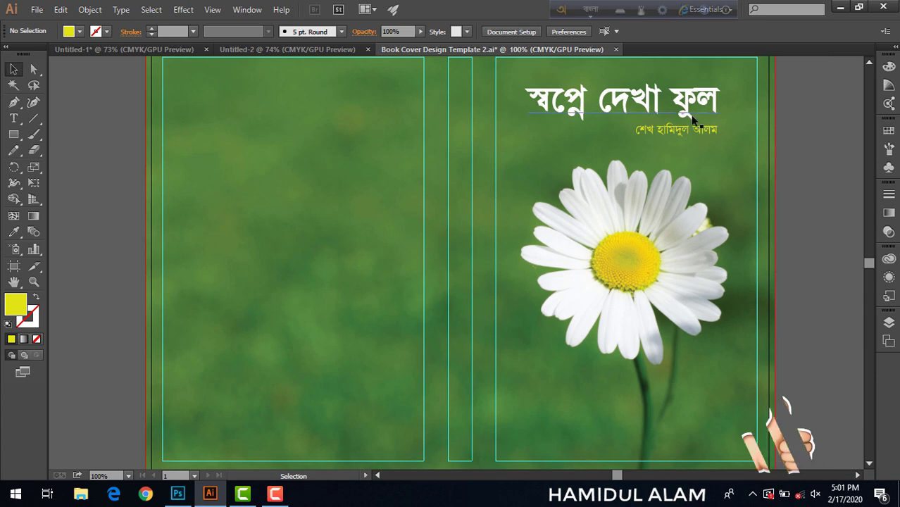
click(682, 128)
drag(735, 98, 699, 147)
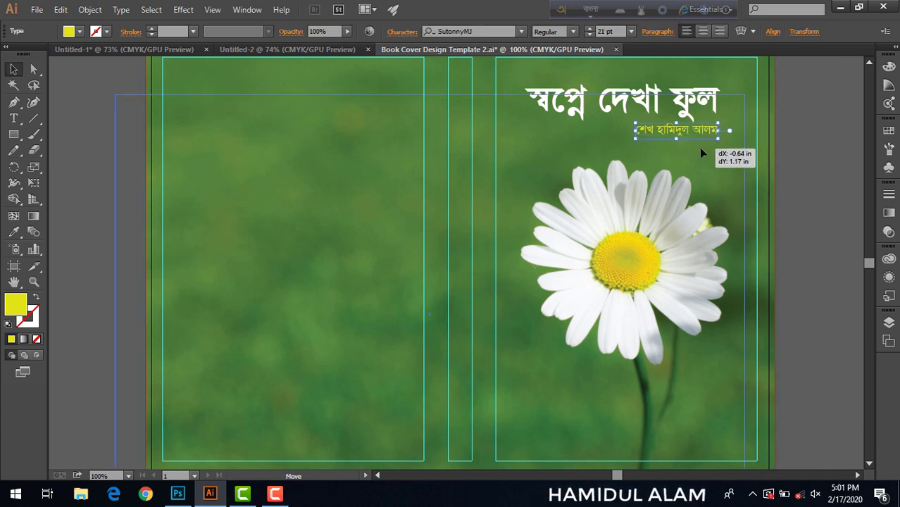
key(ctrl+z)
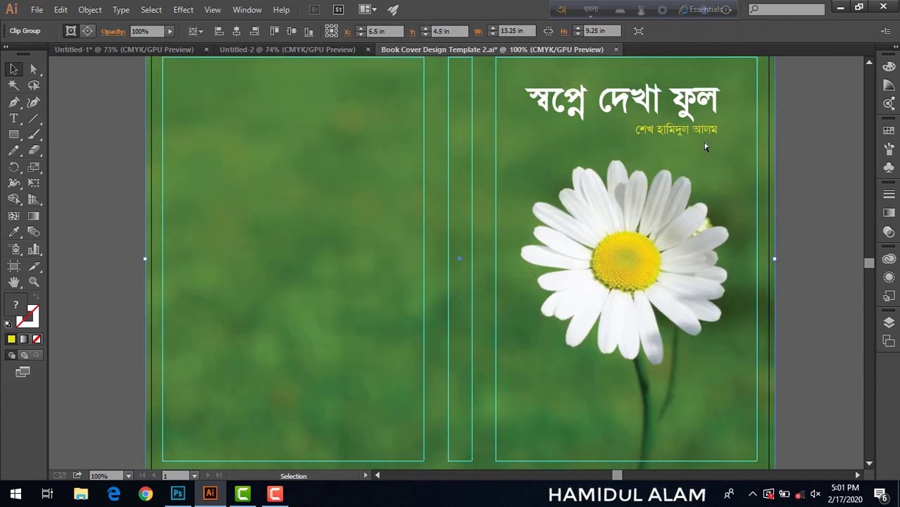
scroll(704, 147, up, 3)
Step: Lock the daisy background photo and marquee-select the title and author text
click(90, 9)
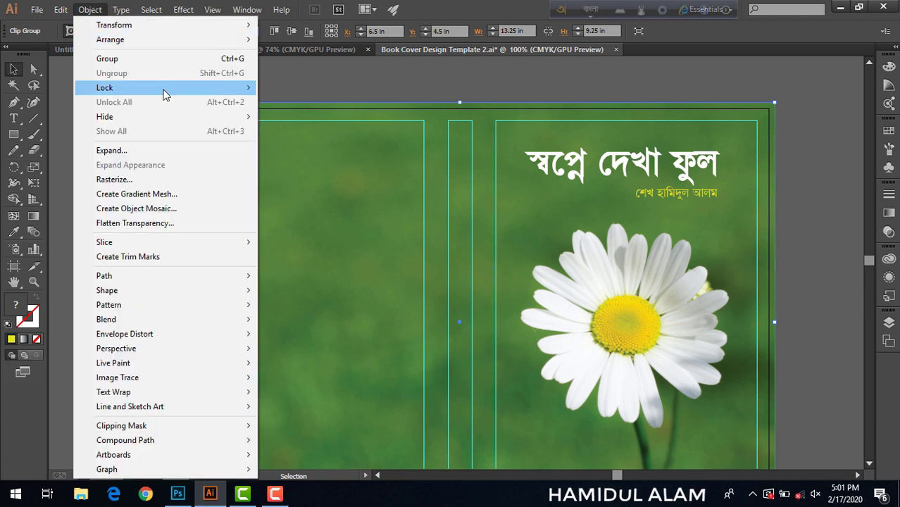
click(274, 88)
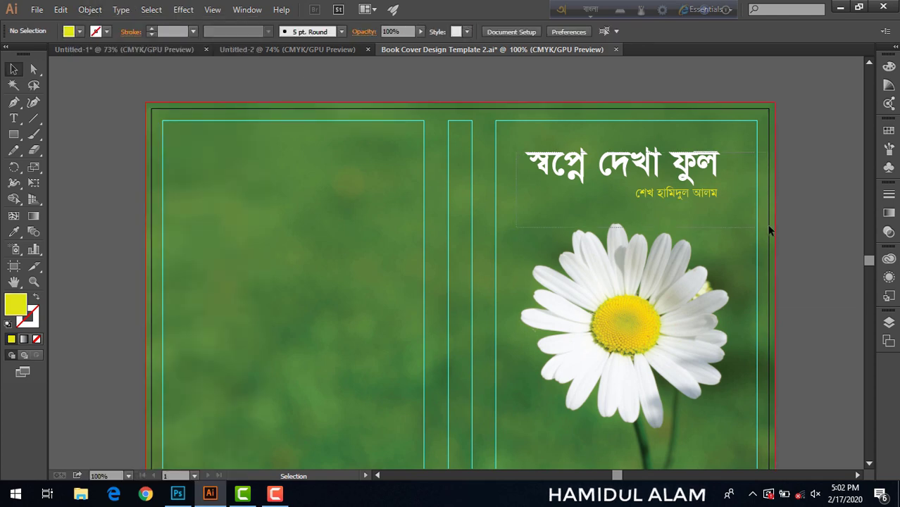
drag(517, 154, 753, 204)
Step: Nudge the title and author name slightly lower with the arrow keys
key(Down)
key(Down)
key(Down)
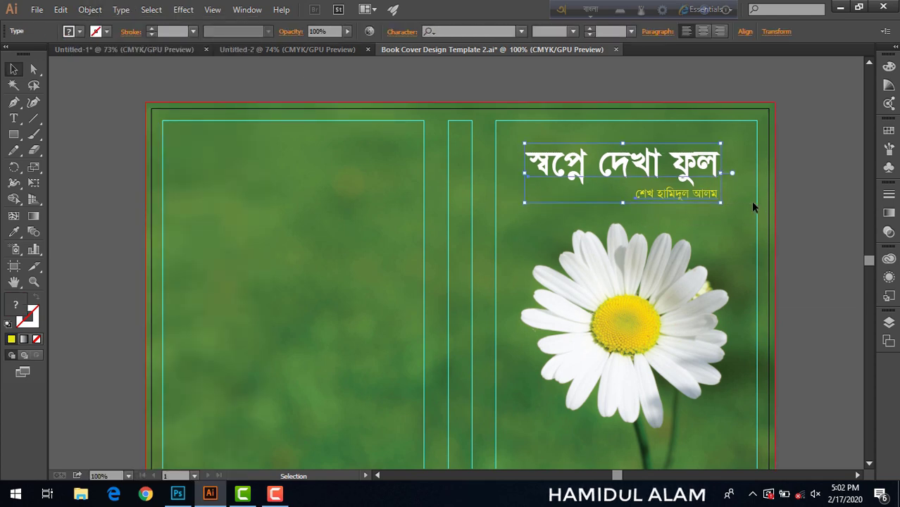
key(Down)
key(Down)
key(Down)
key(Down)
key(Down)
key(Down)
key(Down)
key(Down)
key(Down)
key(Down)
key(Down)
key(Down)
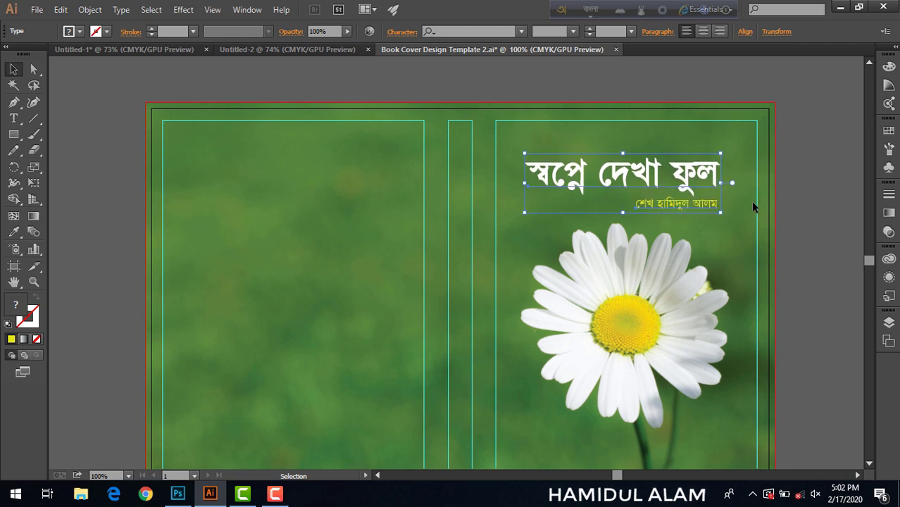
key(Down)
key(Down)
key(Down)
key(Down)
key(Down)
key(Down)
key(Down)
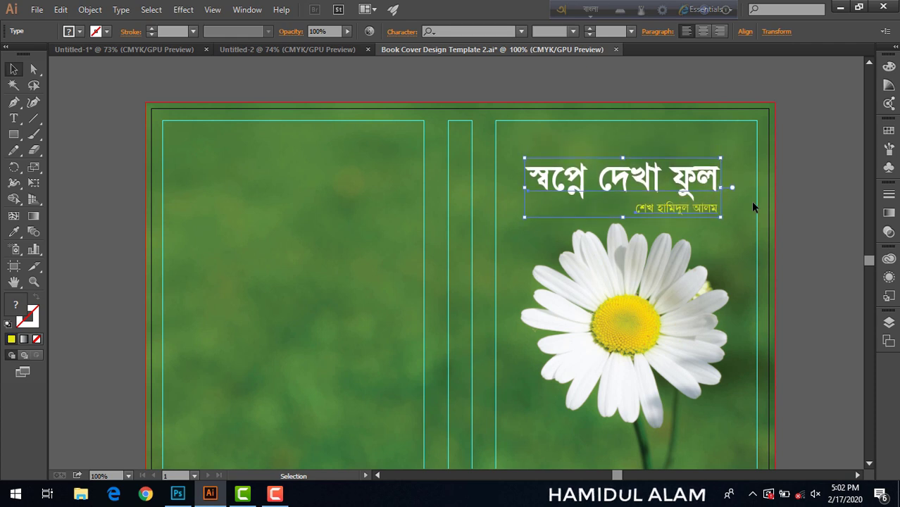
key(Down)
key(Down)
key(Up)
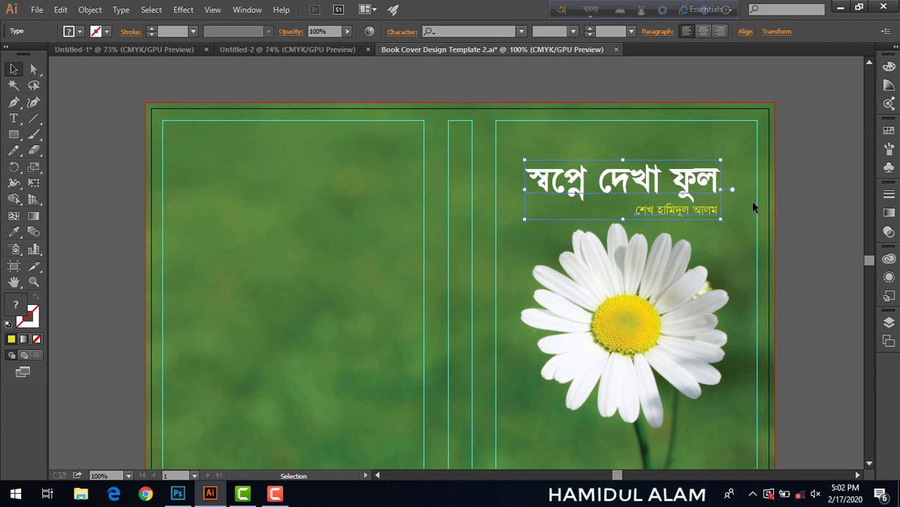
key(Up)
key(Up)
key(Up)
key(Up)
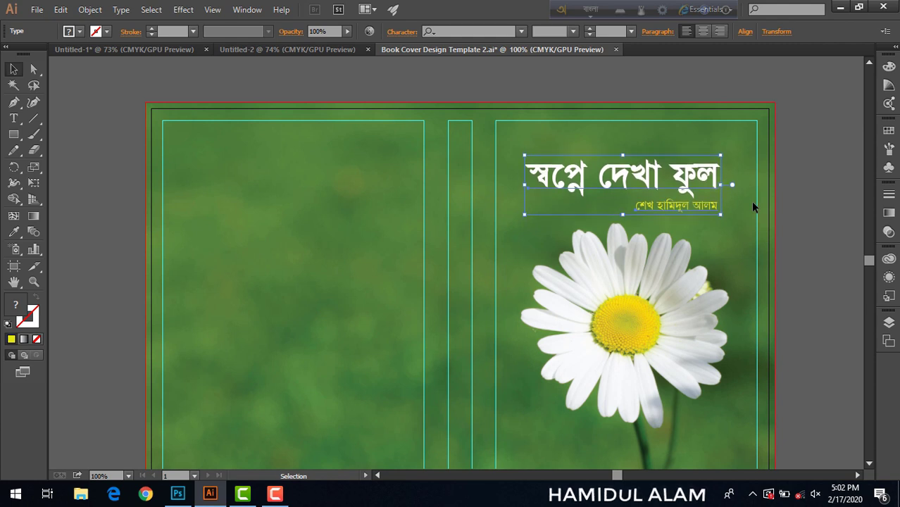
key(Up)
key(Up)
Step: Duplicate the title and author name onto the back-cover panel
click(747, 206)
scroll(747, 206, down, 1)
scroll(747, 206, down, 1)
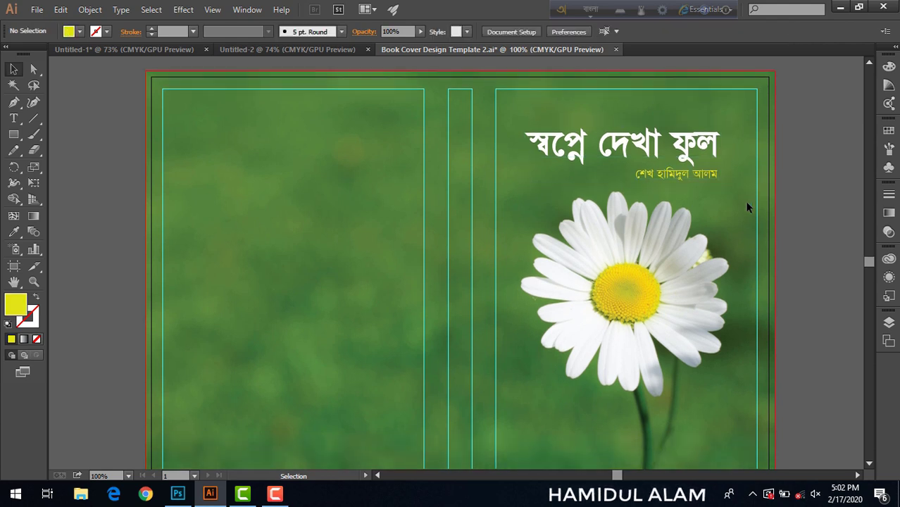
scroll(747, 206, down, 3)
scroll(746, 201, up, 4)
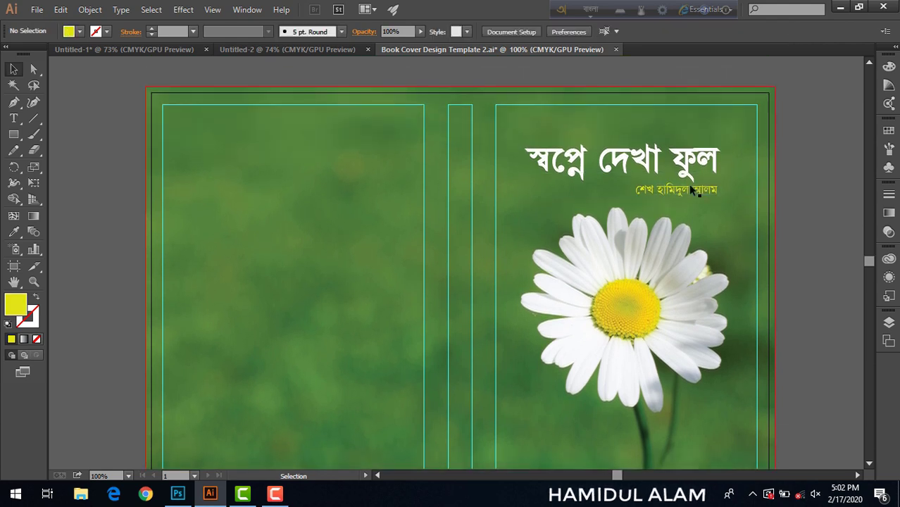
click(708, 199)
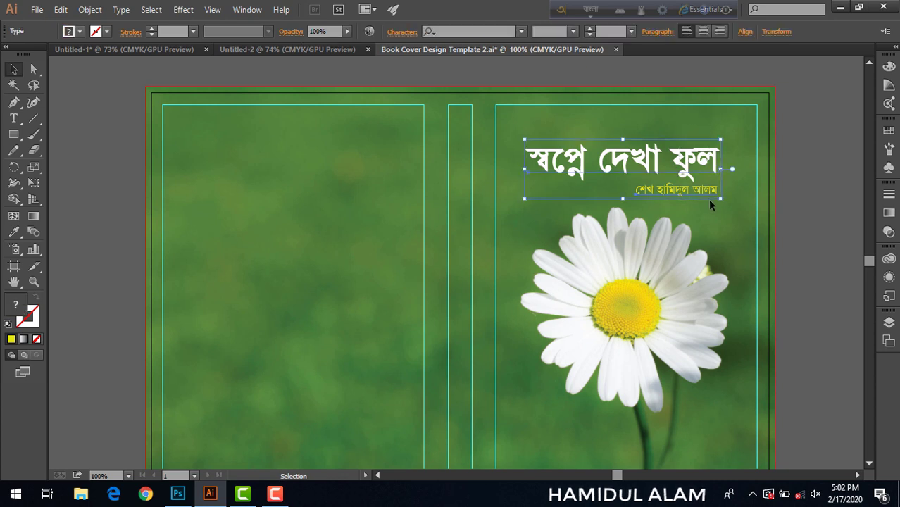
click(828, 152)
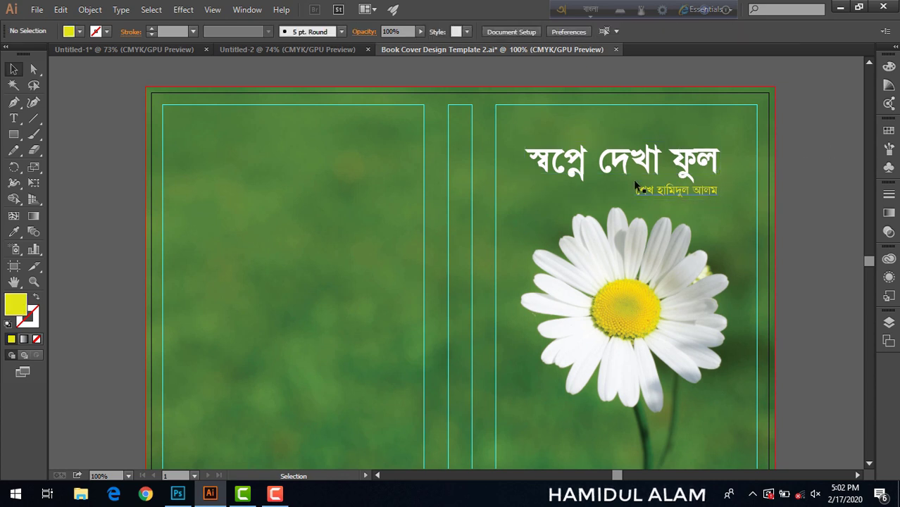
click(717, 200)
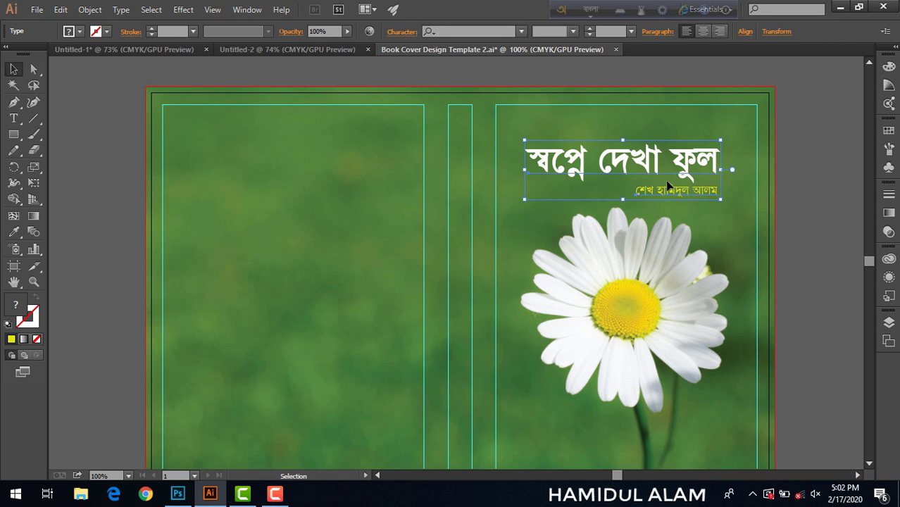
drag(615, 166, 270, 198)
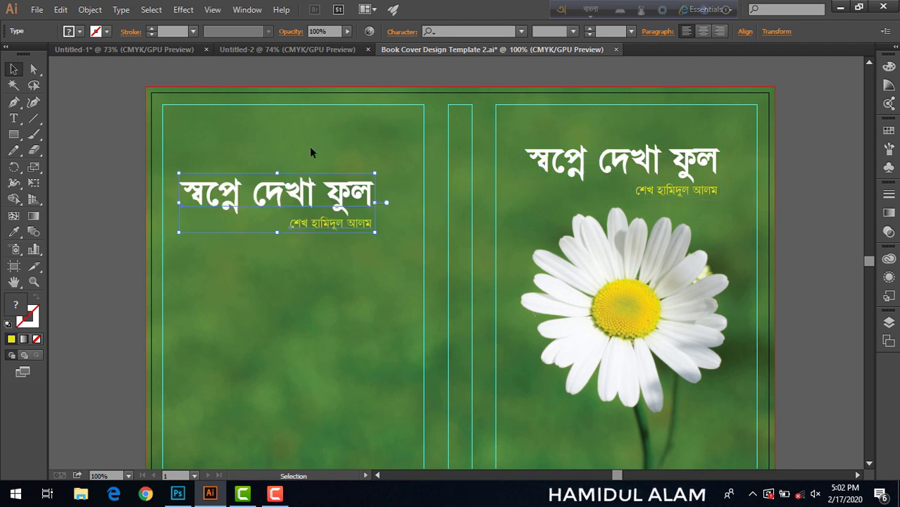
Step: Drop the copied author name well below the title and shrink the copied title
click(309, 146)
drag(341, 226, 267, 330)
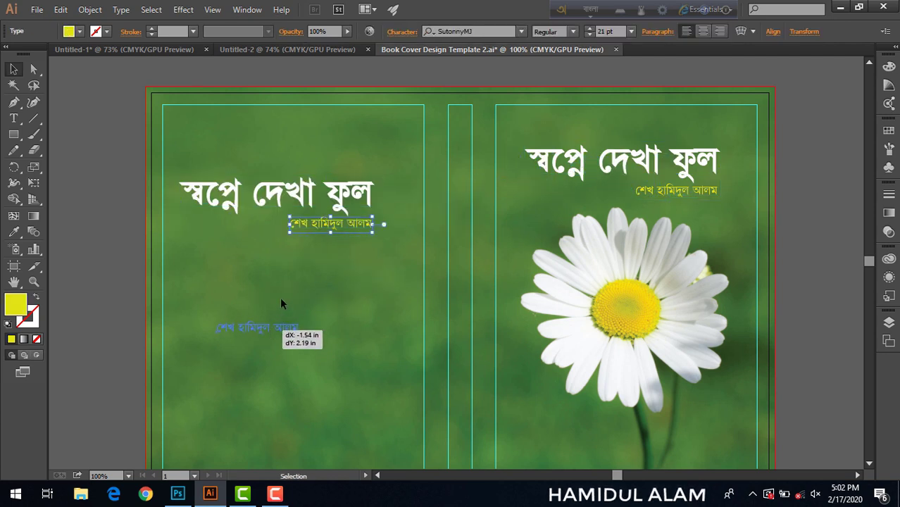
click(334, 201)
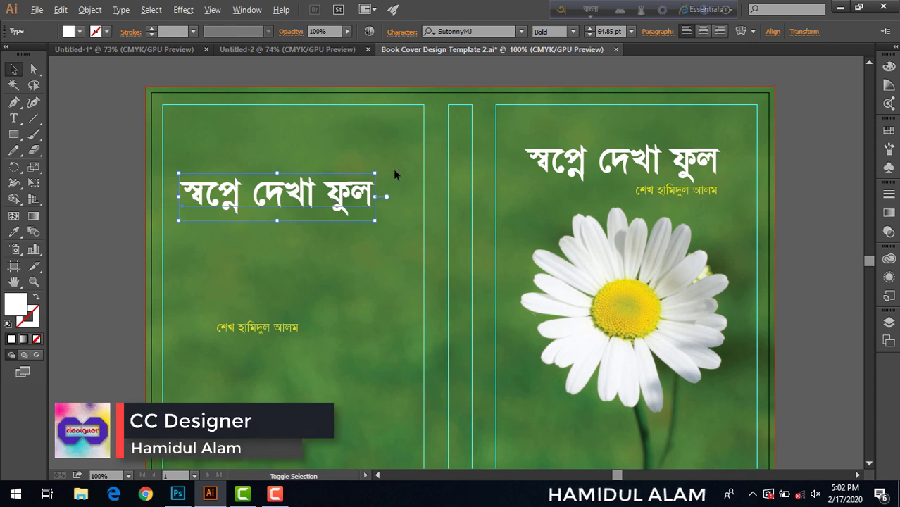
mouse_move(377, 171)
mouse_down()
mouse_move(371, 185)
mouse_move(326, 196)
mouse_up()
Step: Rotate the copied back-cover title 90° so it stands vertically above the author name
right_click(310, 199)
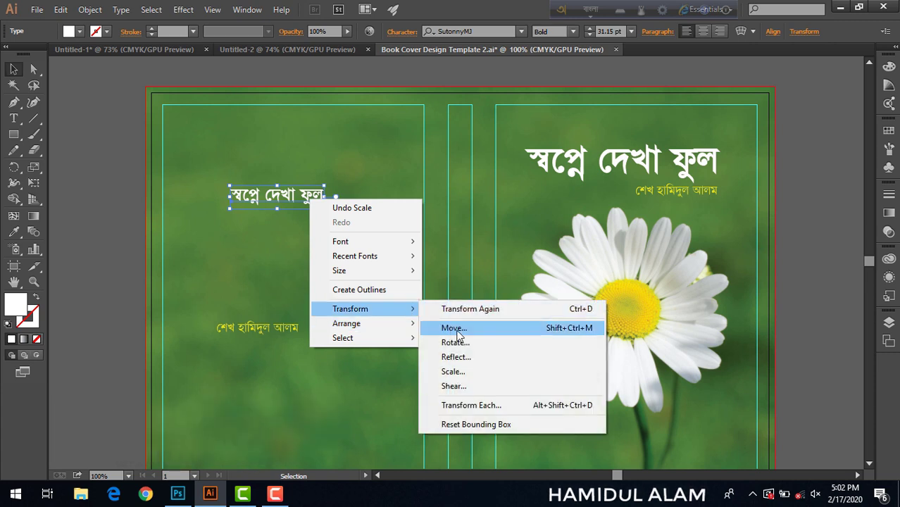
mouse_move(350, 308)
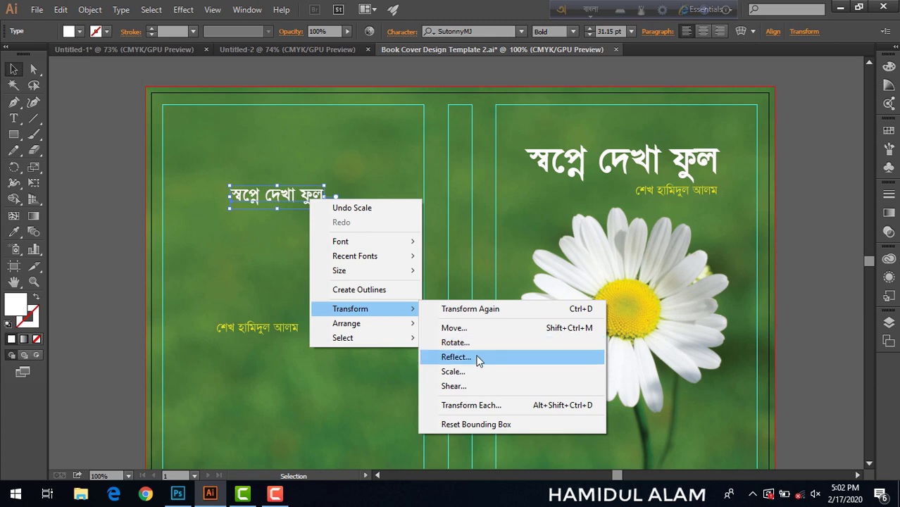
click(477, 358)
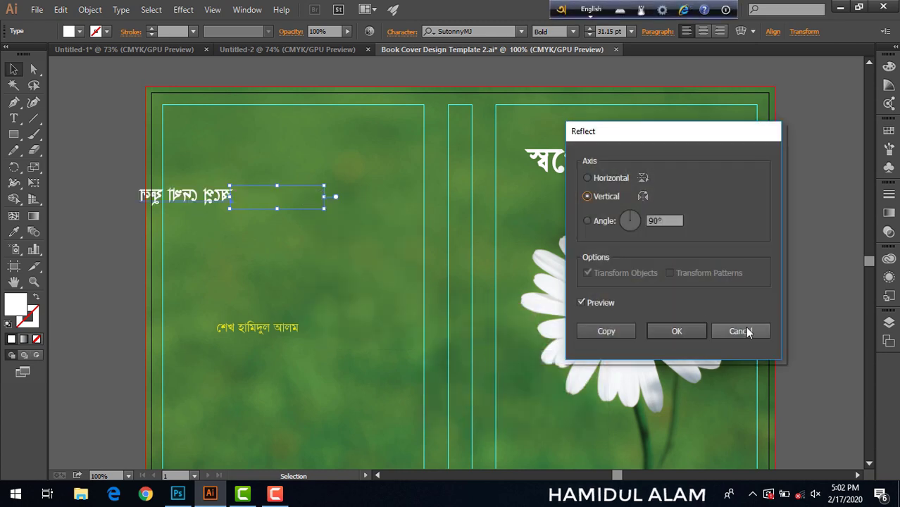
click(739, 331)
right_click(326, 204)
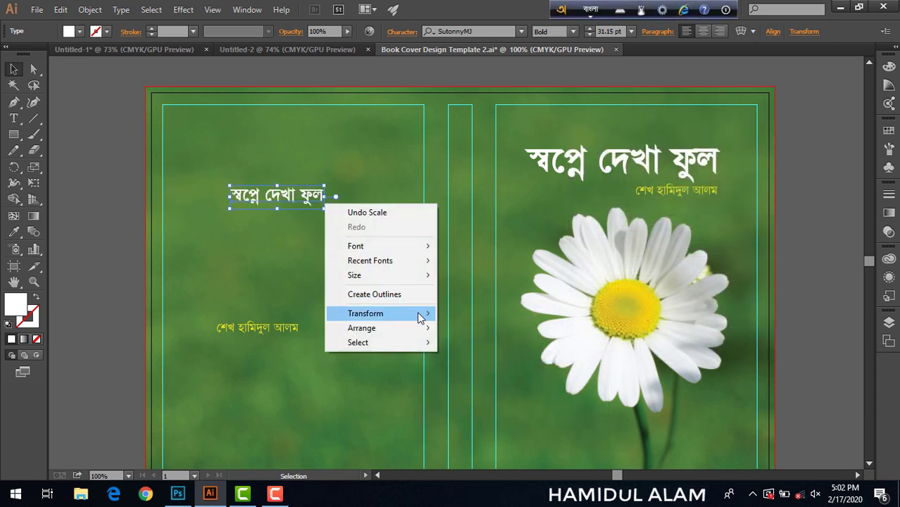
mouse_move(365, 313)
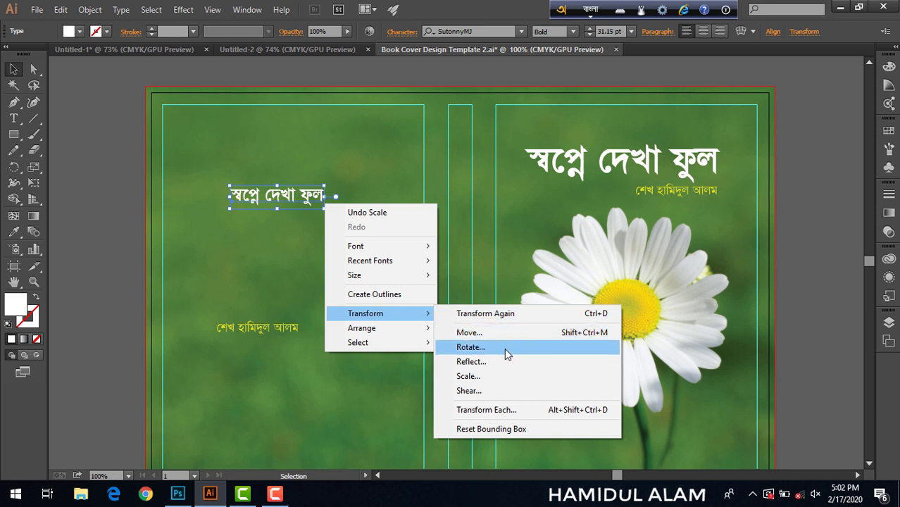
click(493, 349)
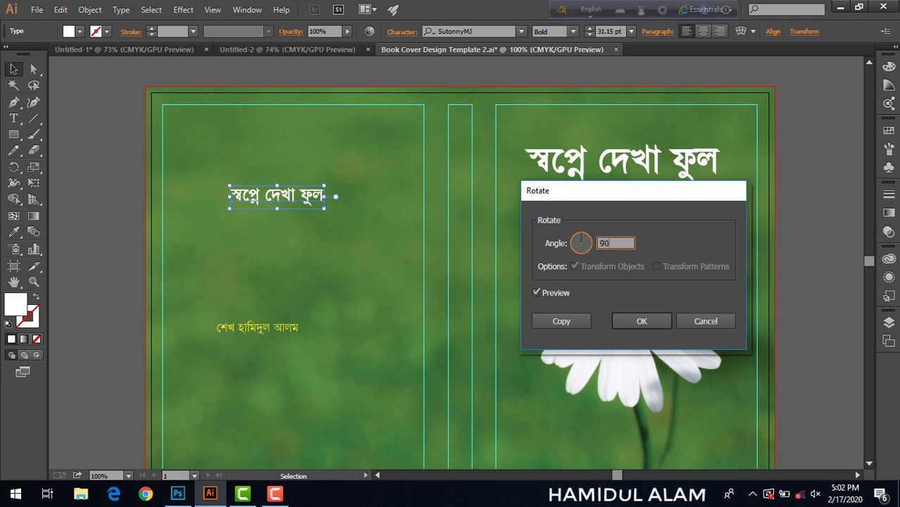
key(Tab)
click(556, 292)
click(600, 244)
click(631, 323)
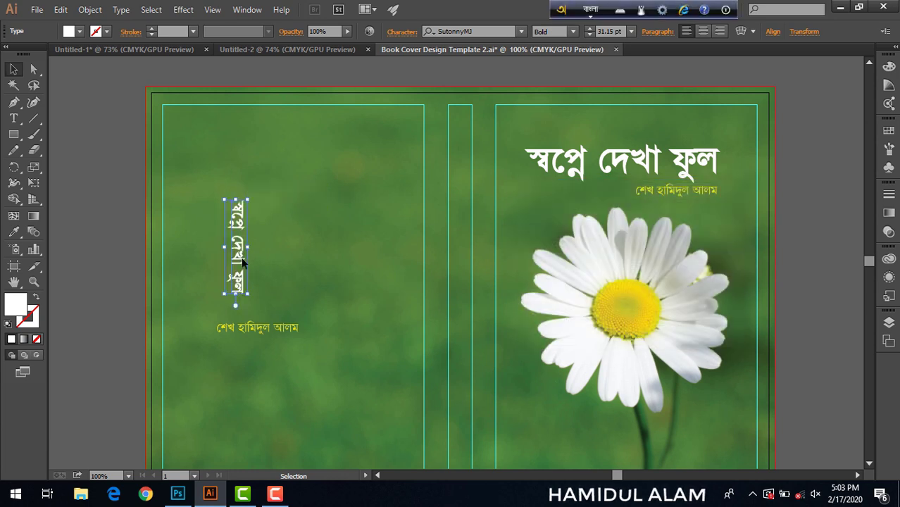
Step: Drop the vertical title into the spine, then rotate the author name −90° and place it below
drag(241, 262, 463, 279)
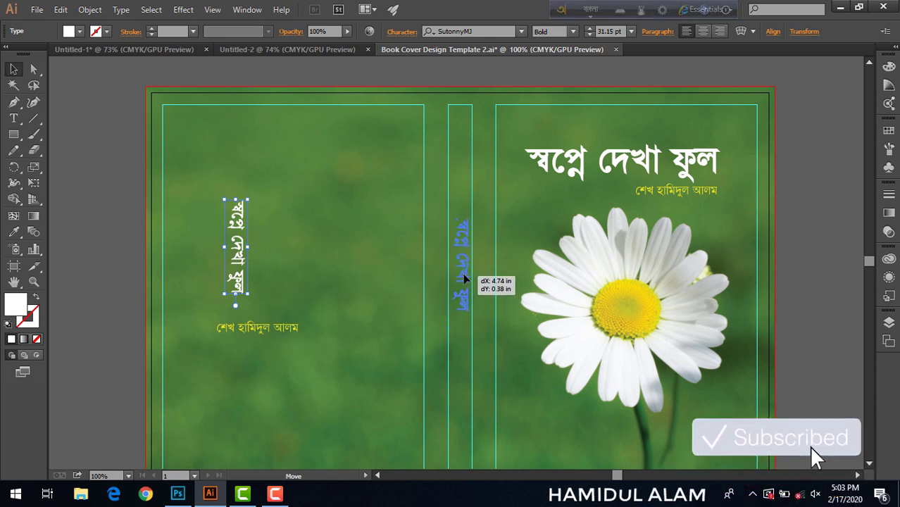
drag(463, 276, 464, 276)
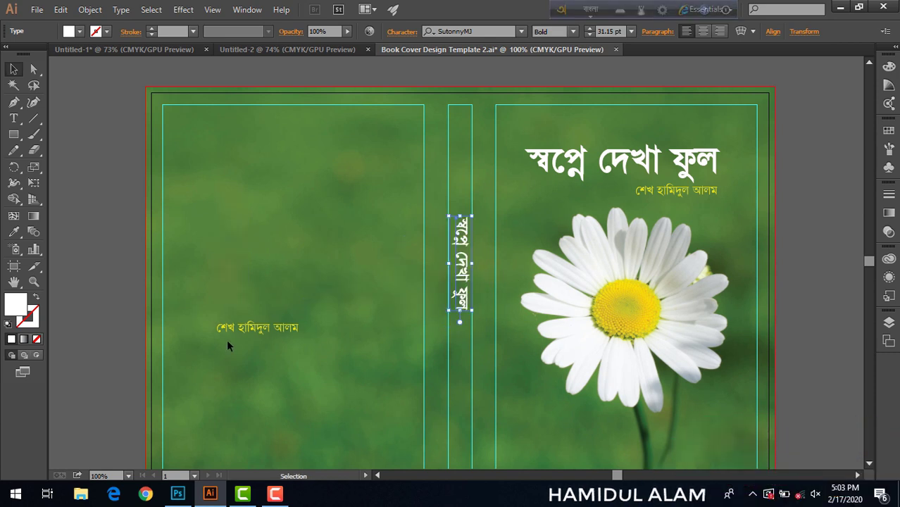
right_click(267, 329)
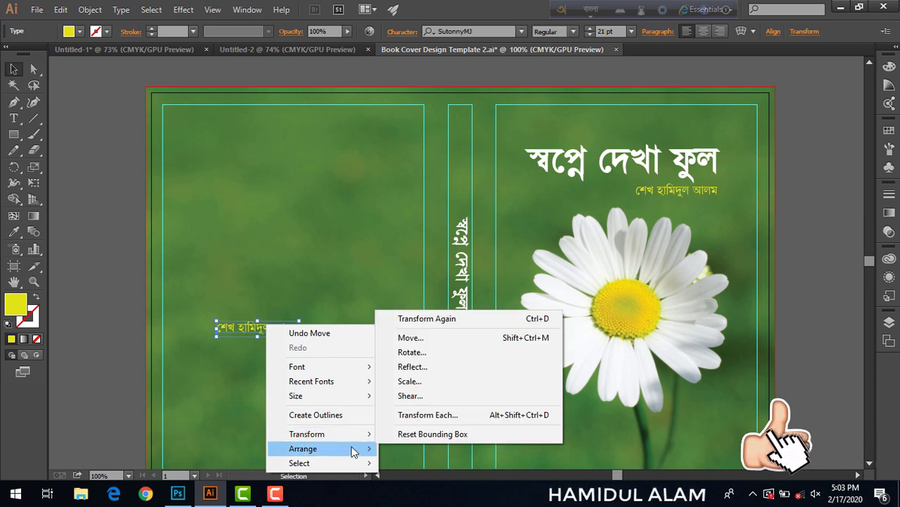
mouse_move(307, 434)
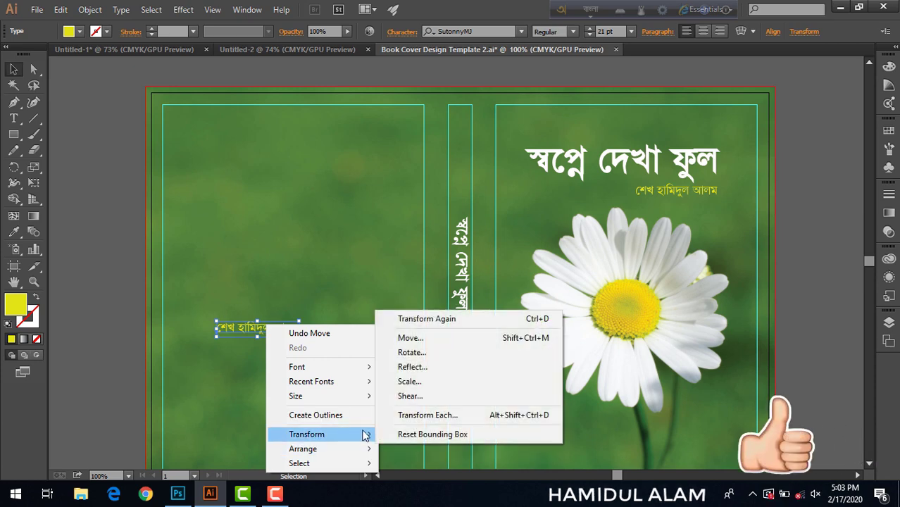
click(412, 353)
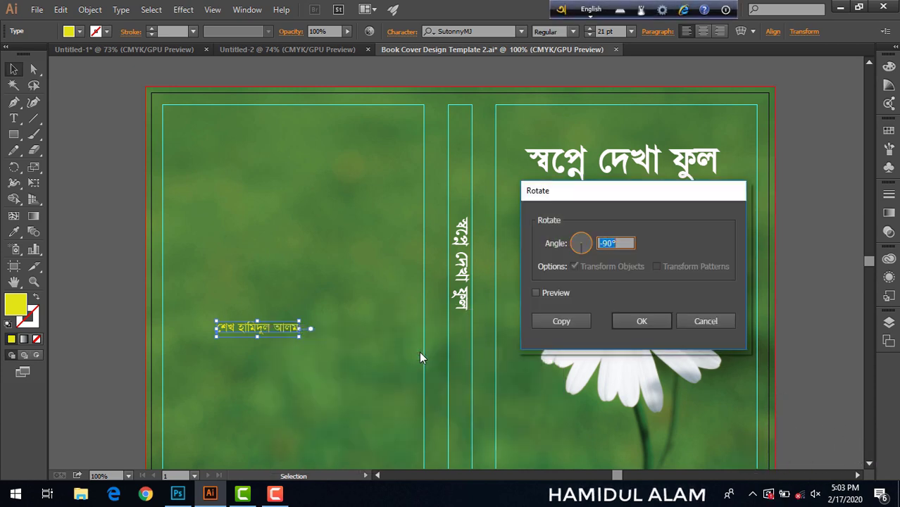
click(642, 321)
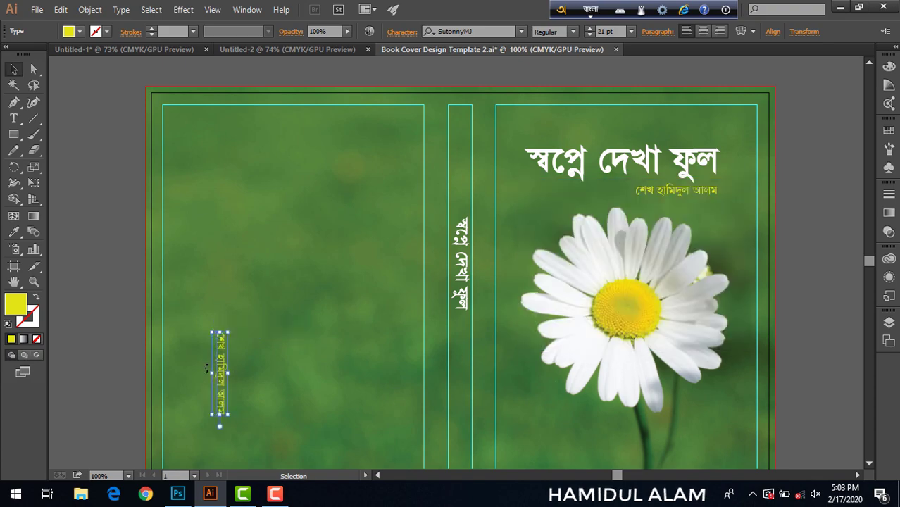
drag(215, 367, 458, 313)
scroll(304, 219, down, 2)
click(304, 219)
scroll(319, 253, down, 1)
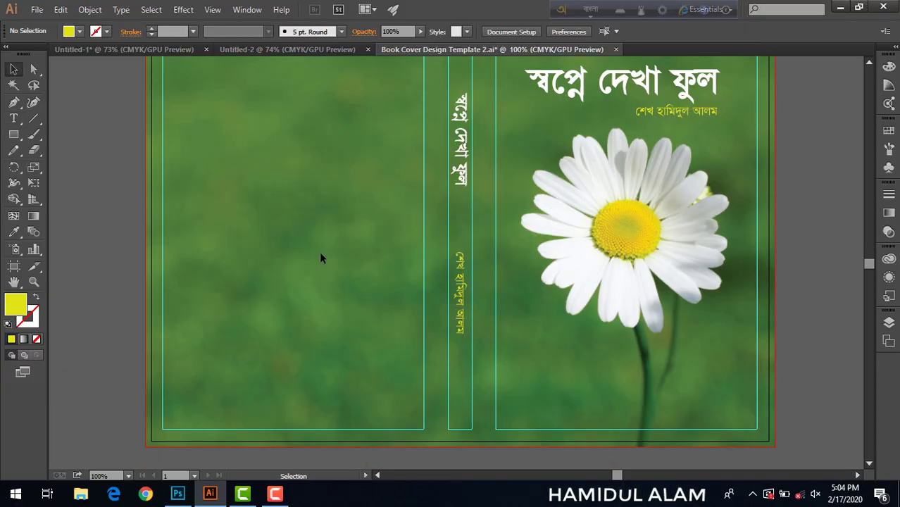
scroll(327, 246, up, 3)
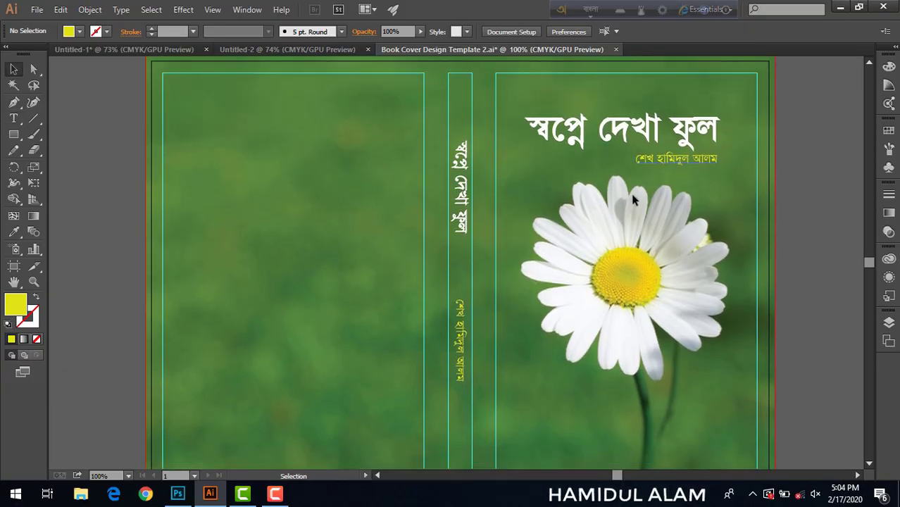
Step: Switch to Chrome and search the web for 'lorem'
click(145, 493)
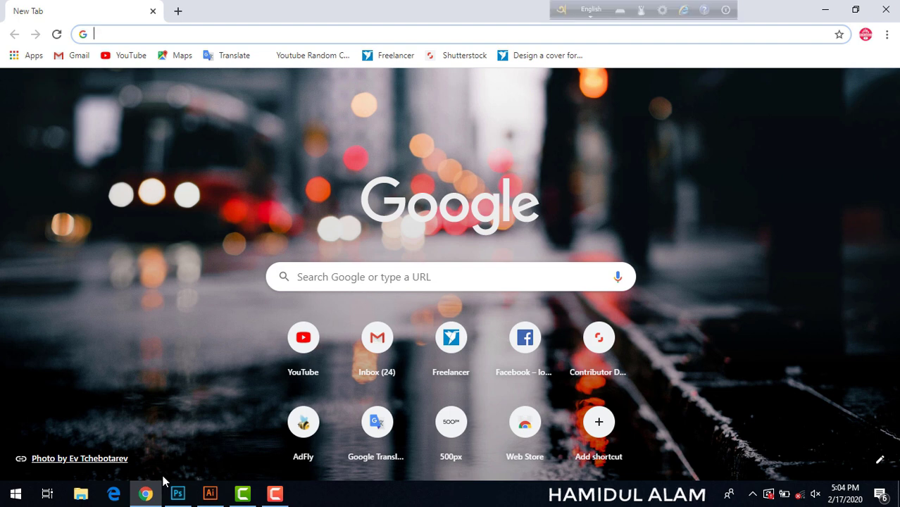
click(815, 494)
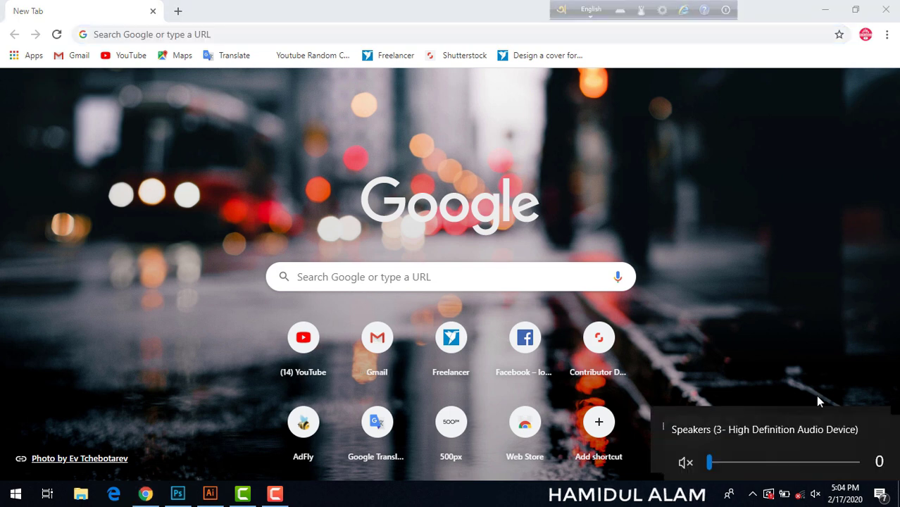
click(801, 495)
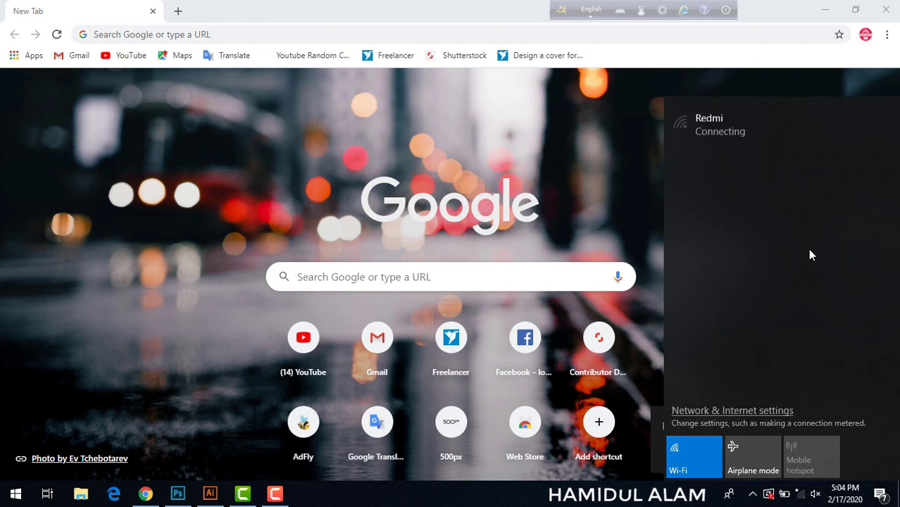
click(279, 31)
text(lorem)
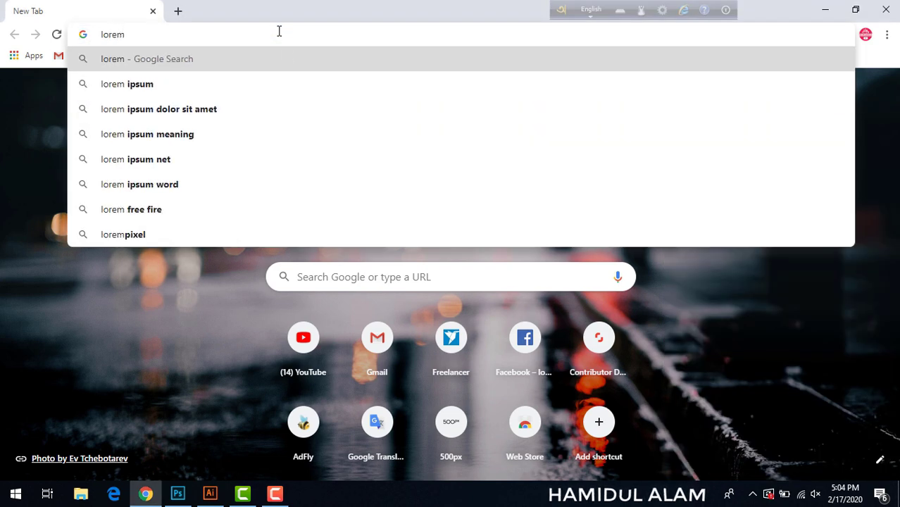
click(215, 83)
Step: Open the lipsum.com result in a new tab and switch to it
right_click(224, 207)
click(261, 217)
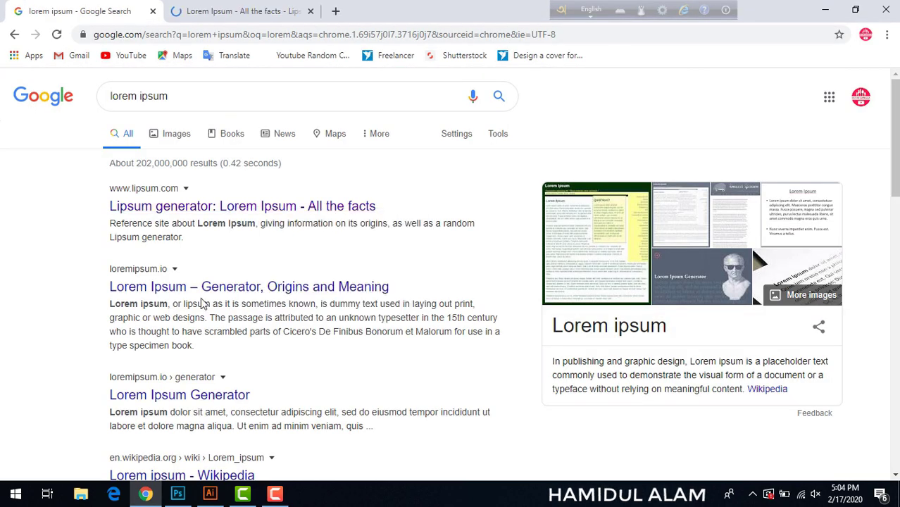
right_click(214, 287)
click(245, 300)
click(171, 395)
click(250, 11)
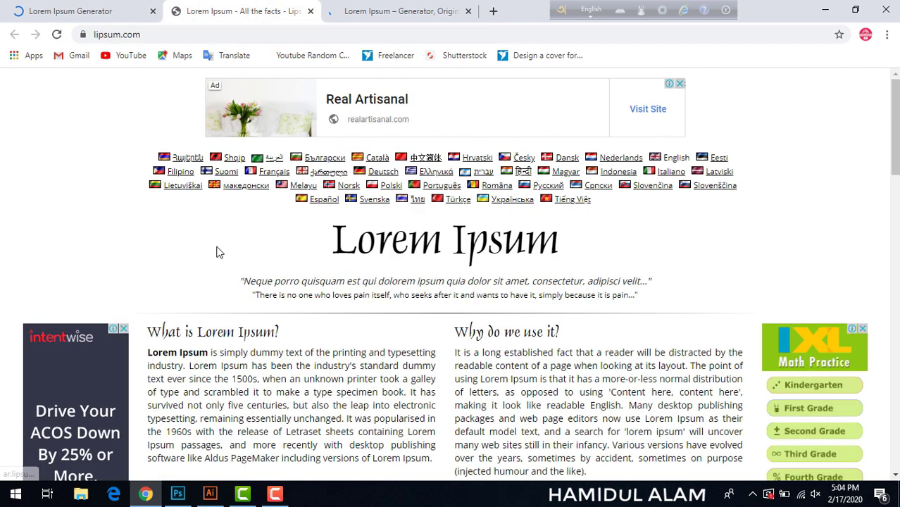
Step: Copy the first 'What is Lorem Ipsum?' paragraph and return to Illustrator
scroll(153, 161, down, 3)
drag(149, 155, 433, 261)
right_click(384, 231)
click(398, 240)
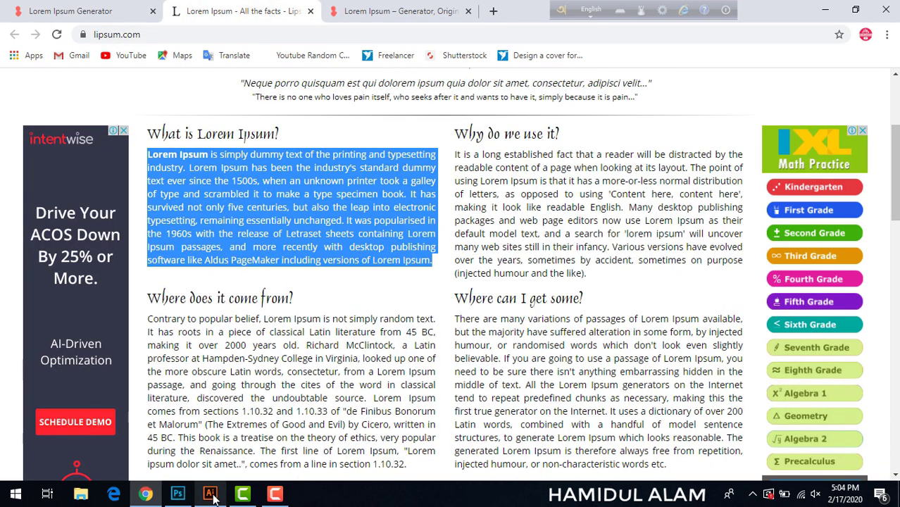
click(210, 496)
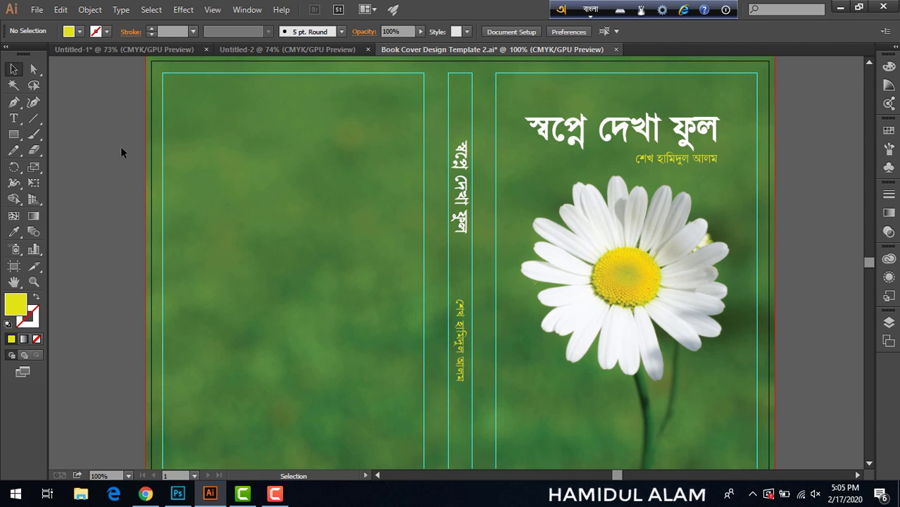
Step: Draw an area text frame on the back cover and paste the Lorem Ipsum paragraph into it
click(19, 120)
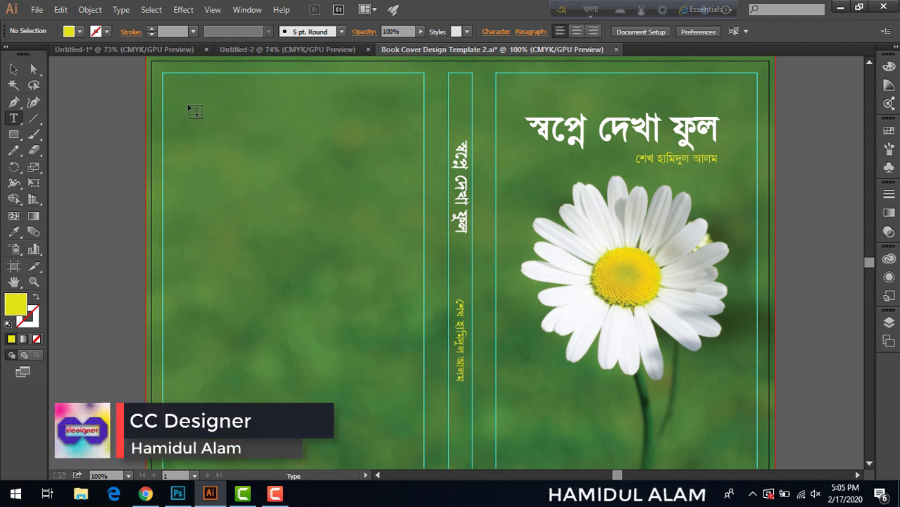
mouse_move(196, 114)
mouse_down()
mouse_move(417, 426)
mouse_move(407, 393)
mouse_up()
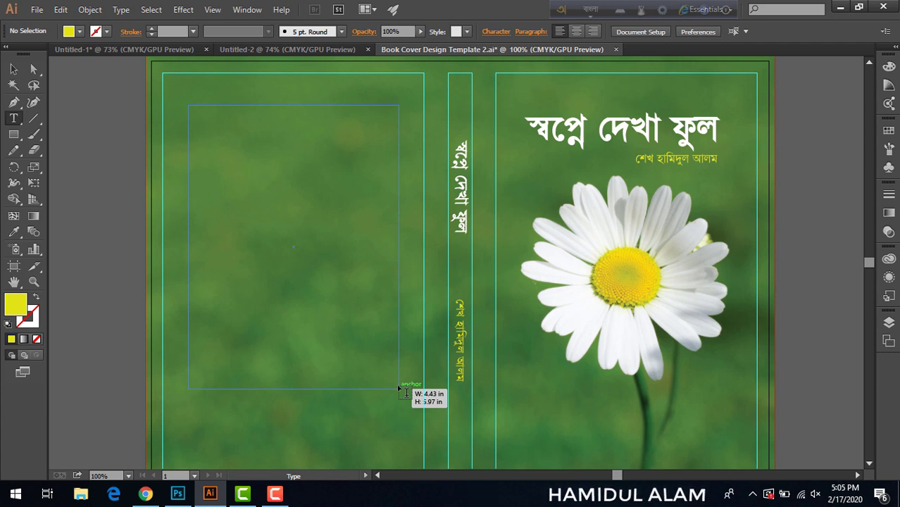
drag(398, 388, 395, 388)
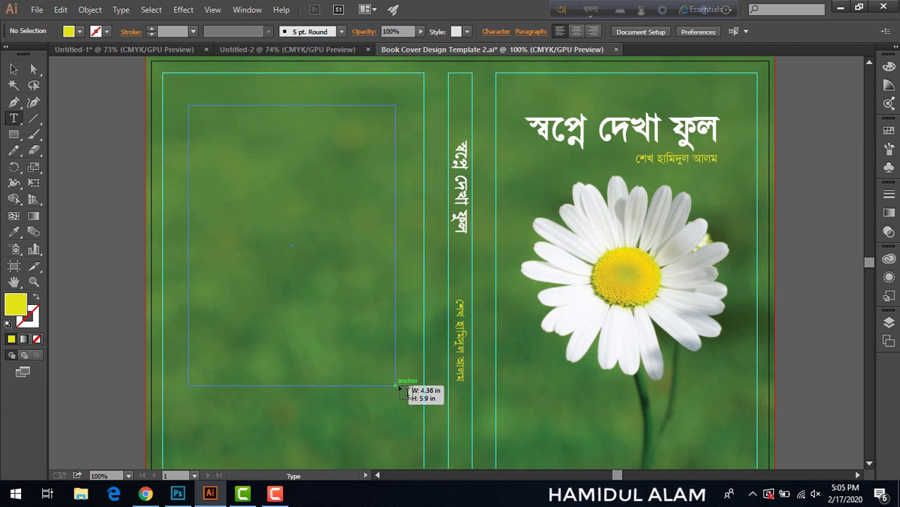
drag(397, 387, 399, 385)
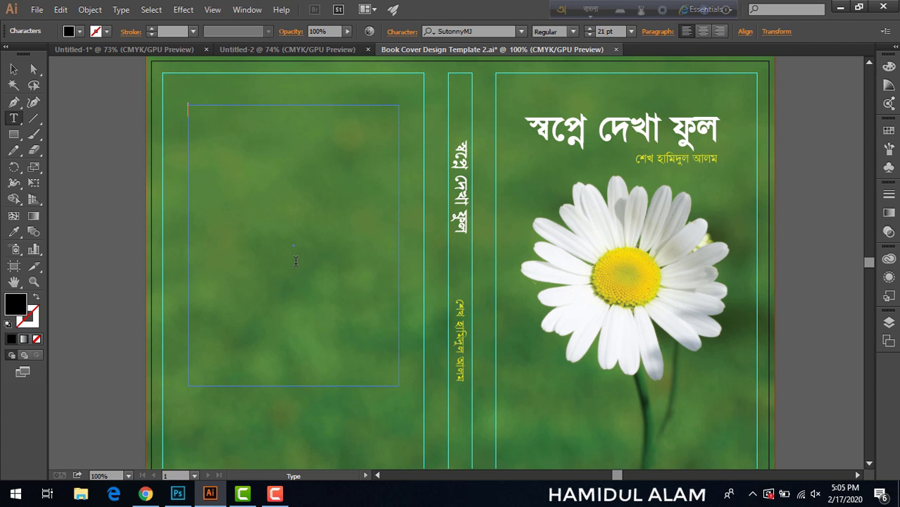
key(ctrl+v)
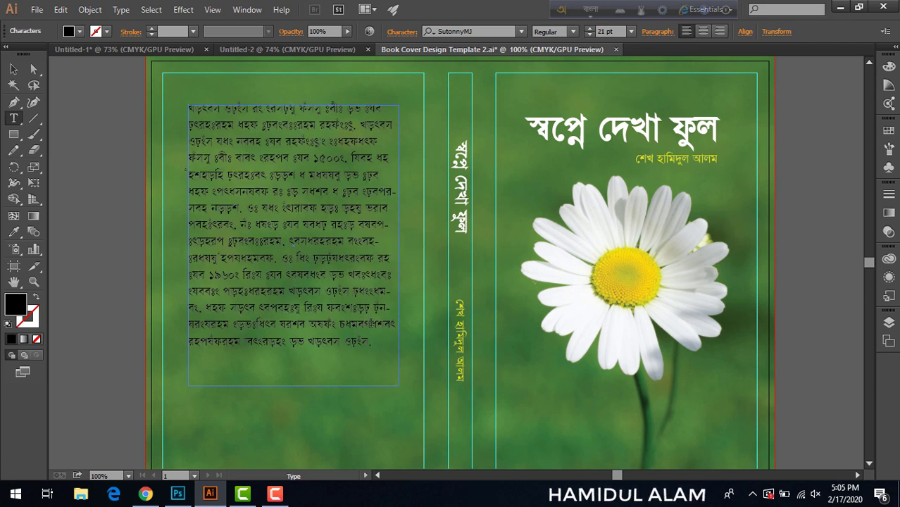
drag(377, 348, 187, 217)
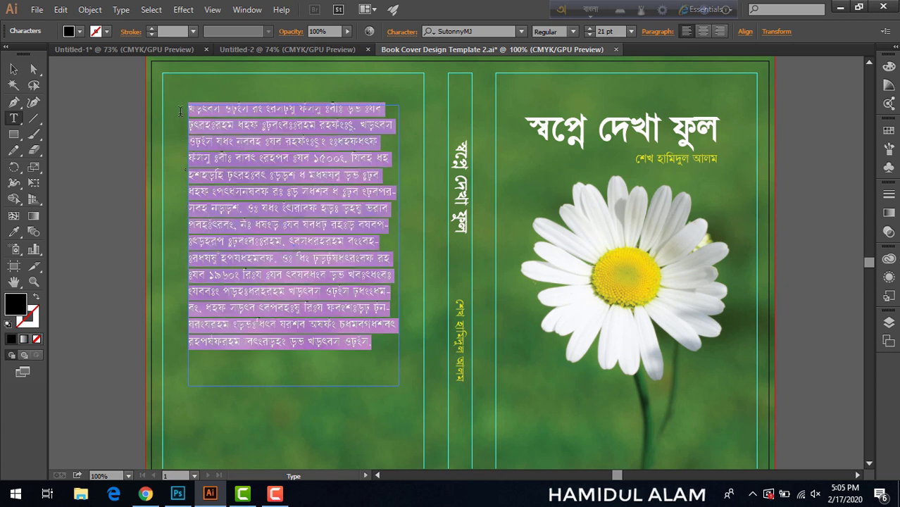
Step: Set the back-cover paragraph text to 12 pt
drag(186, 216, 470, 53)
click(631, 31)
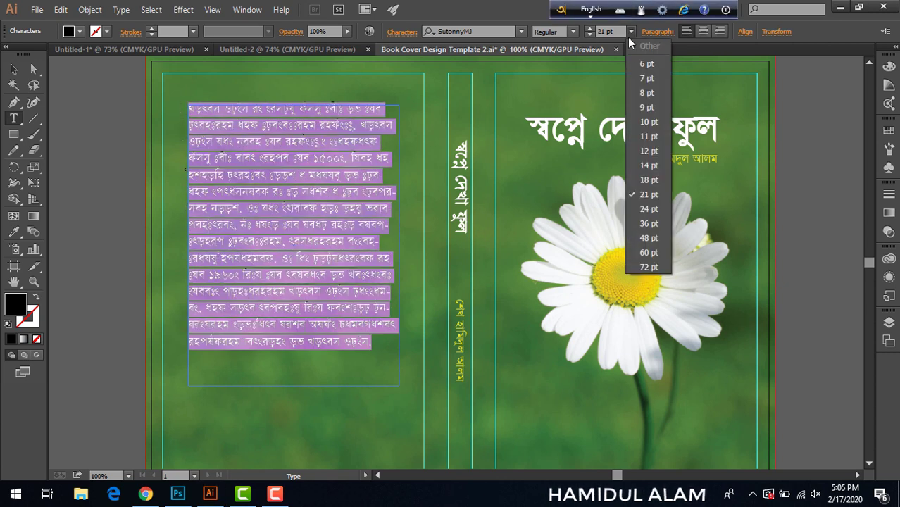
click(649, 150)
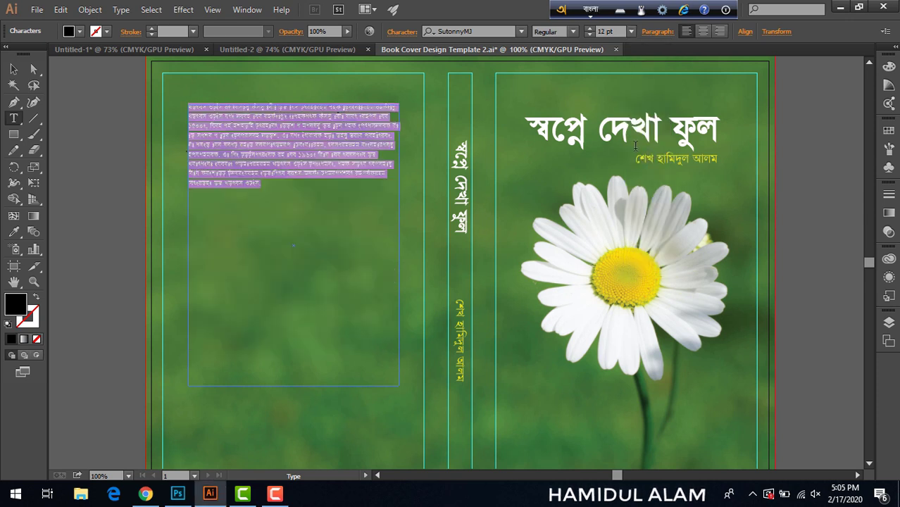
click(285, 186)
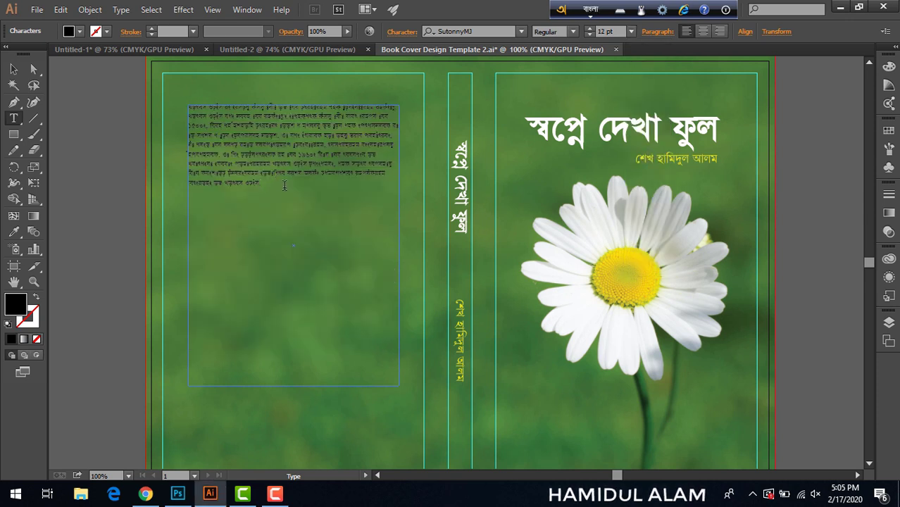
Step: Paste and trim extra copies so the back-cover text runs to three paragraphs
key(Return)
key(Return)
key(ctrl+v)
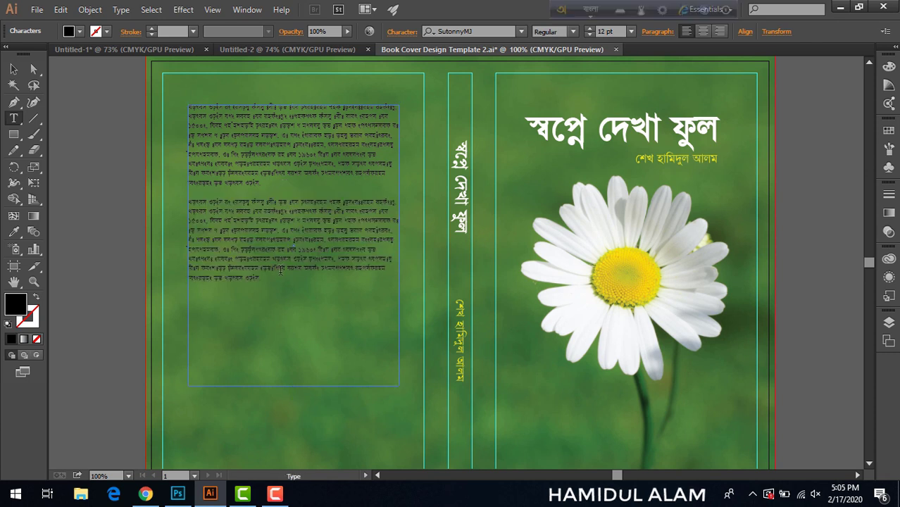
mouse_move(271, 282)
mouse_down()
mouse_move(279, 231)
mouse_move(261, 327)
mouse_up()
key(Return)
key(Return)
key(ctrl+v)
key(BackSpace)
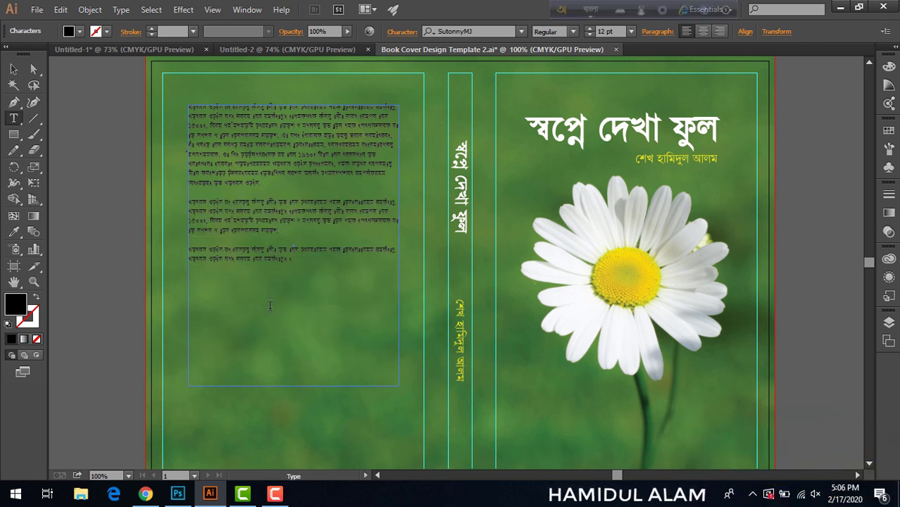
click(292, 237)
key(ctrl+v)
ctrl+click(57, 114)
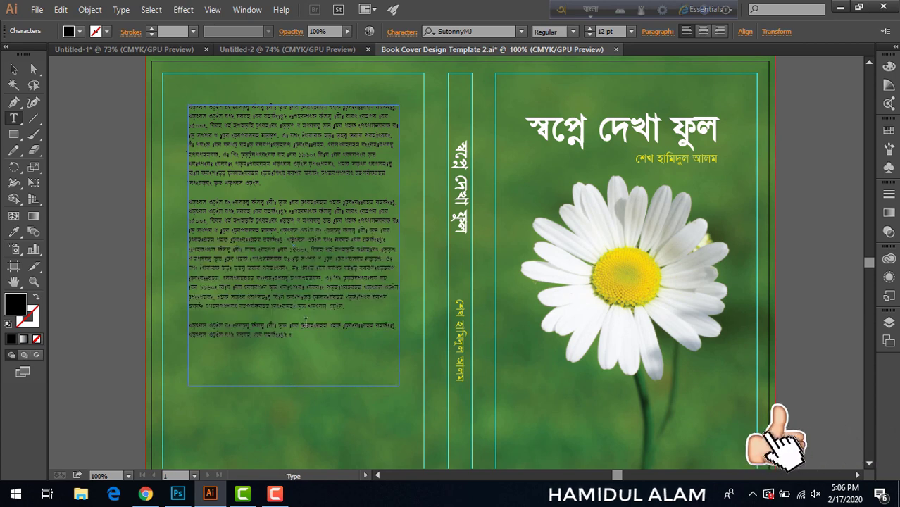
Step: Fill the whole back-cover text frame with white (FFFFFF)
key(Escape)
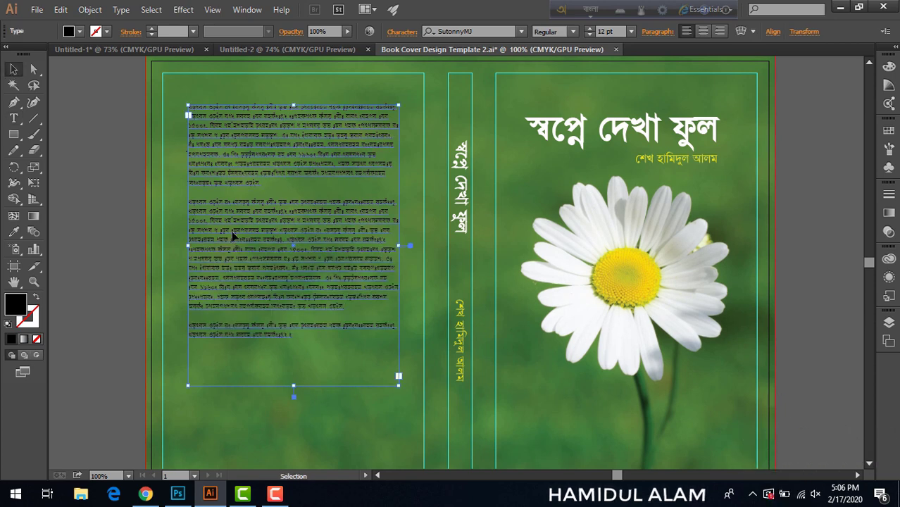
double_click(20, 308)
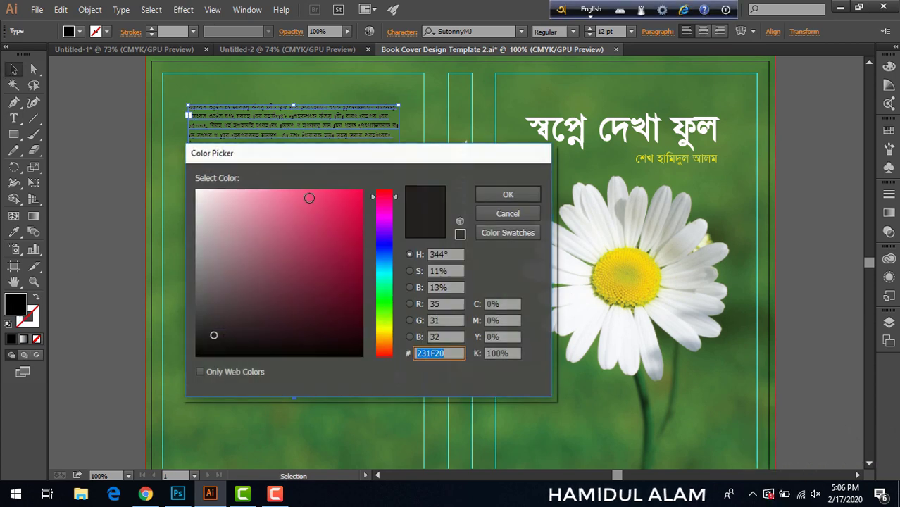
text(ffffff)
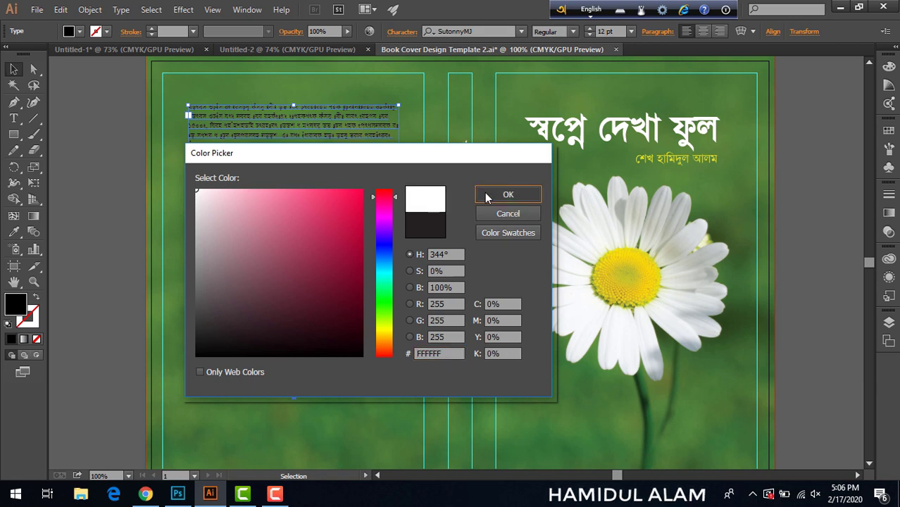
key(Return)
click(105, 121)
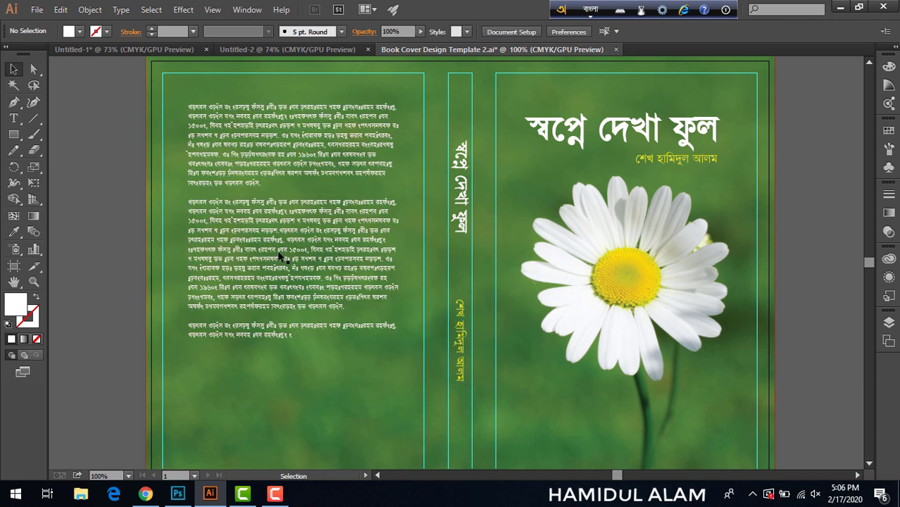
Step: Return to Chrome's lipsum.com page and select the address bar
scroll(300, 255, down, 1)
scroll(300, 255, down, 1)
scroll(299, 255, down, 1)
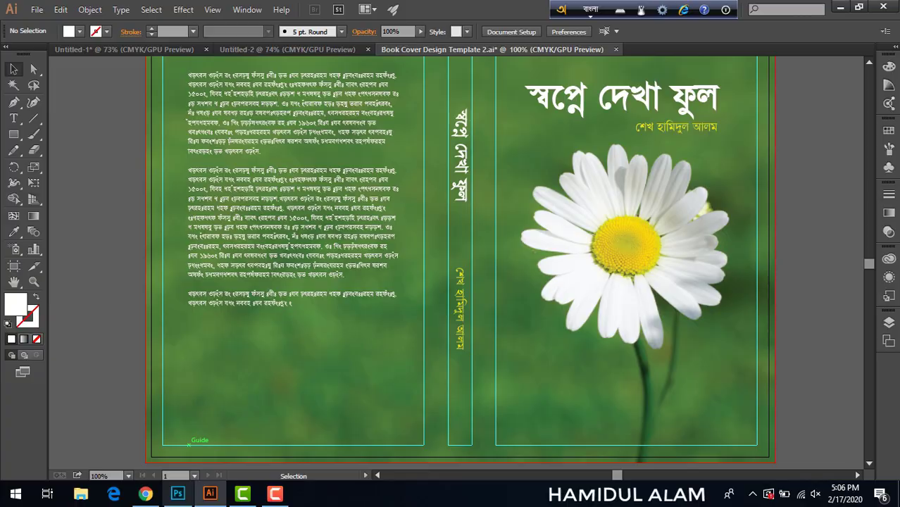
click(145, 494)
click(290, 37)
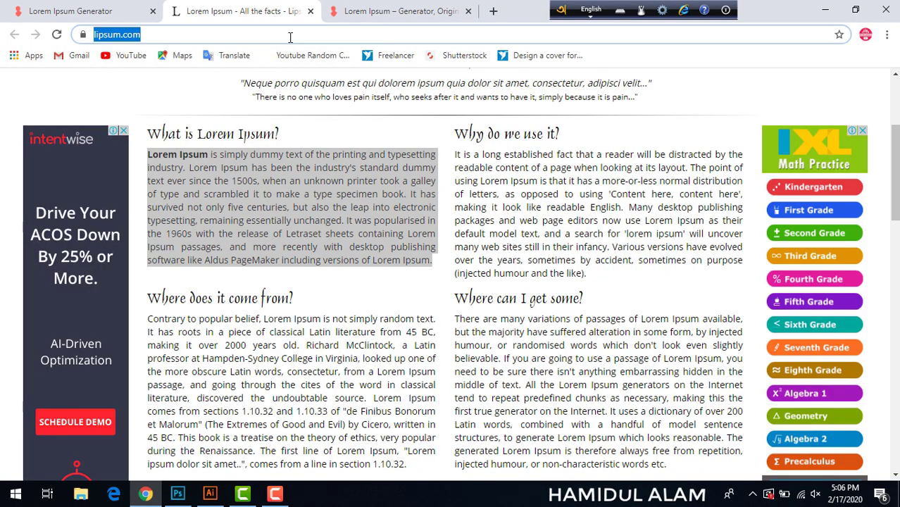
Step: Search Google Images for 'bar code' and browse the barcode results
text(bar code)
key(Return)
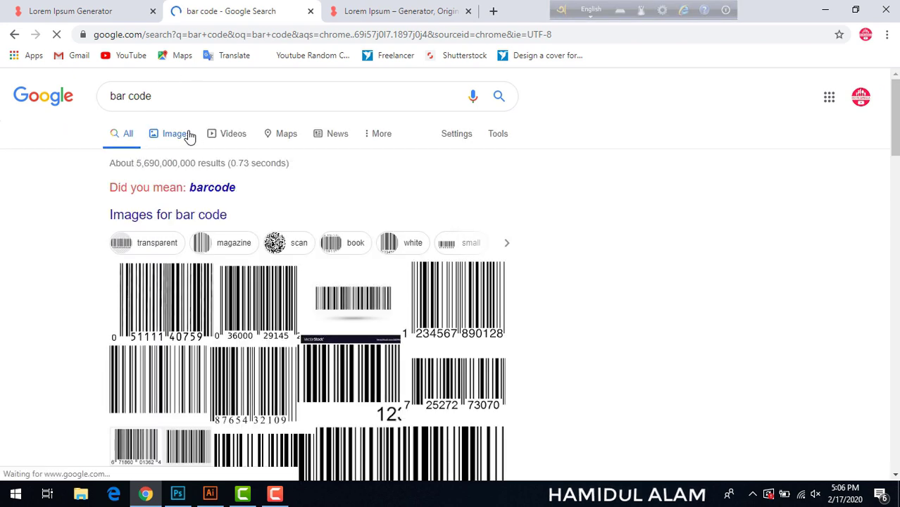
click(188, 136)
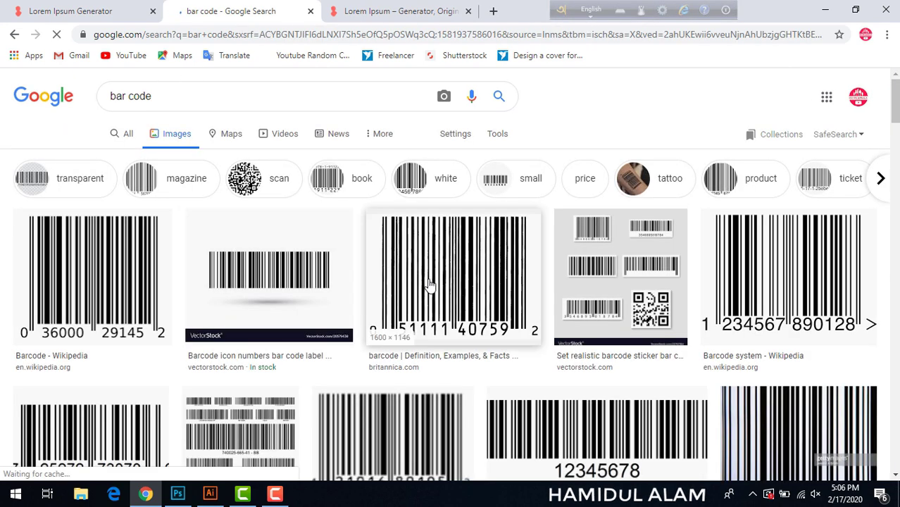
scroll(494, 276, down, 1)
scroll(317, 214, down, 1)
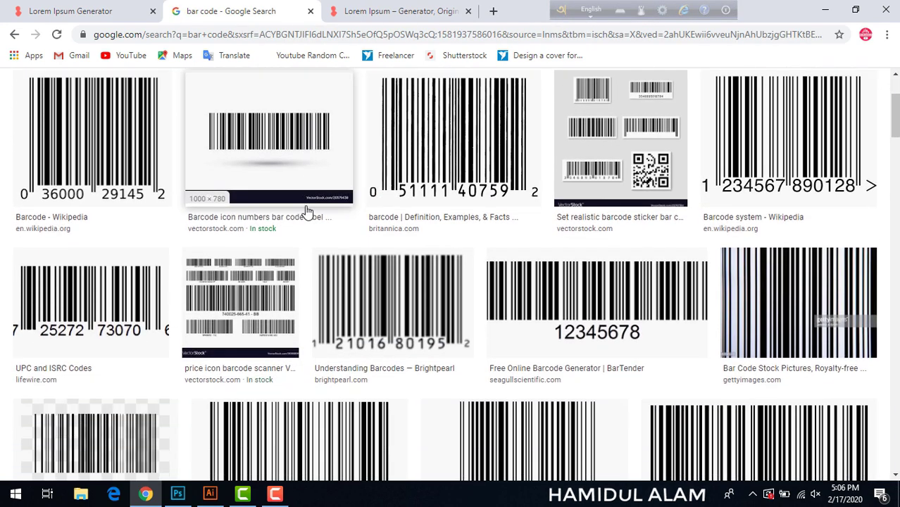
click(89, 245)
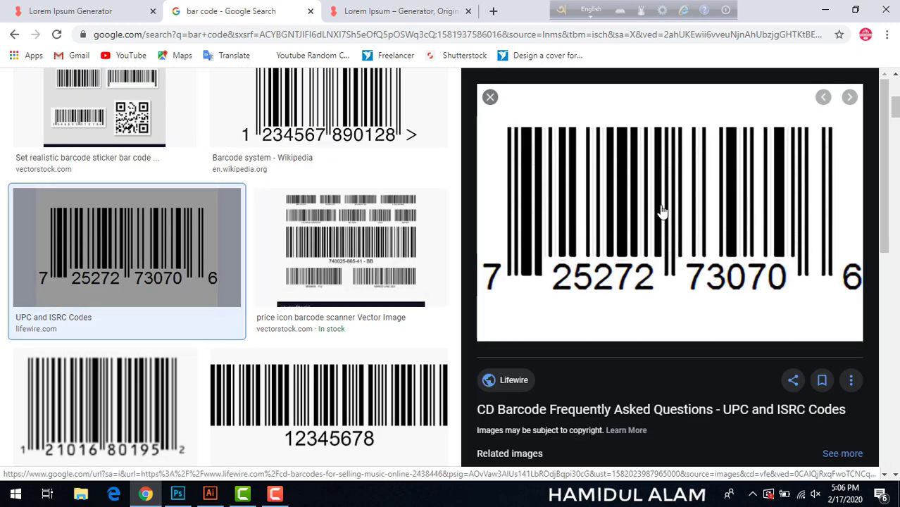
Step: Save the 12345678 barcode image as a PNG on the desktop and minimize Chrome
scroll(549, 209, down, 2)
click(423, 409)
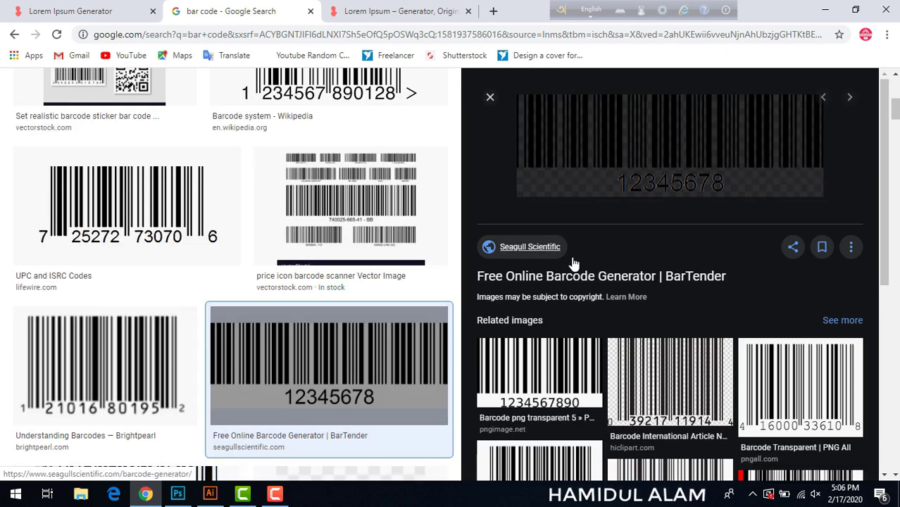
right_click(633, 145)
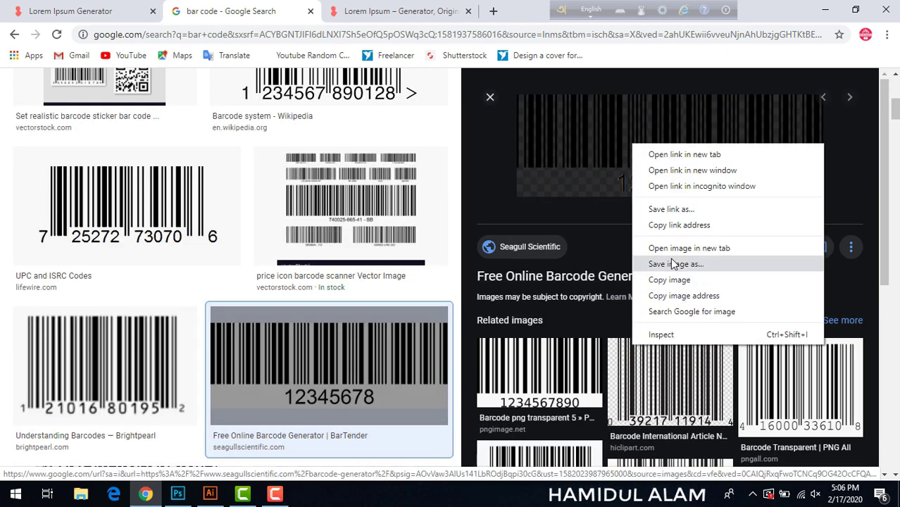
click(672, 264)
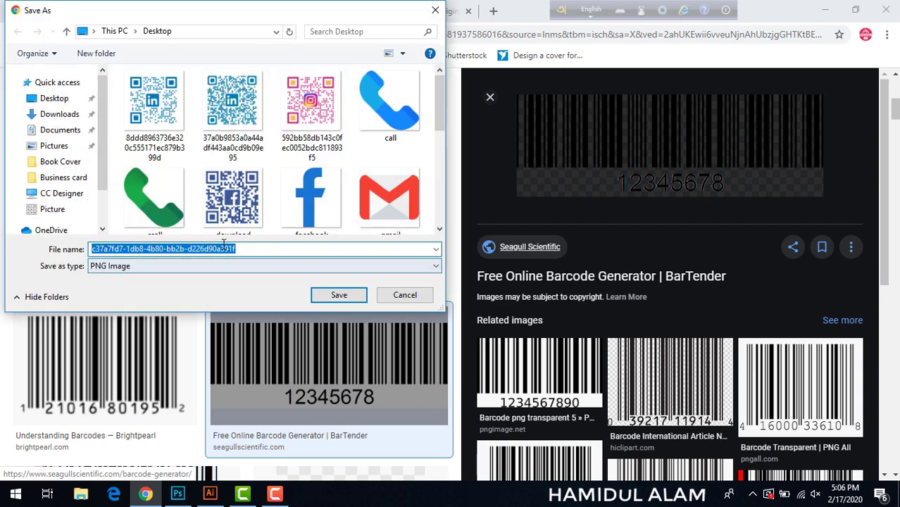
click(325, 296)
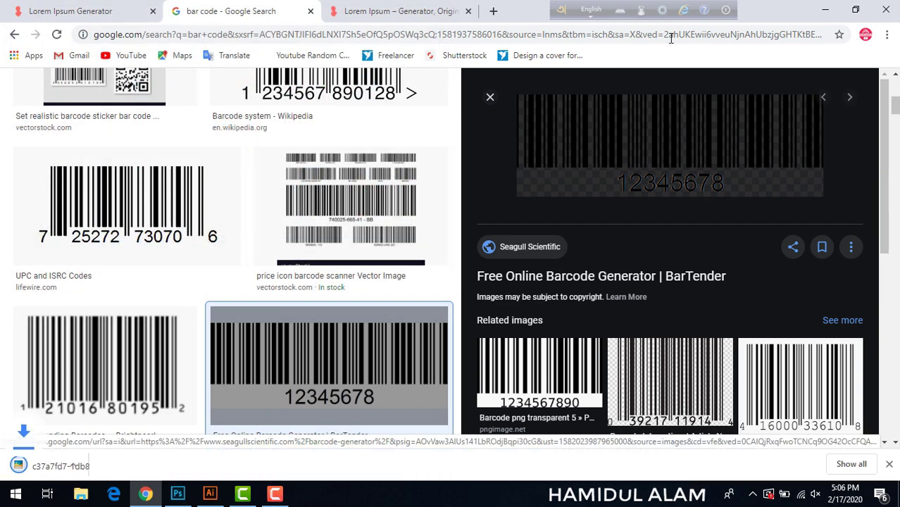
click(825, 10)
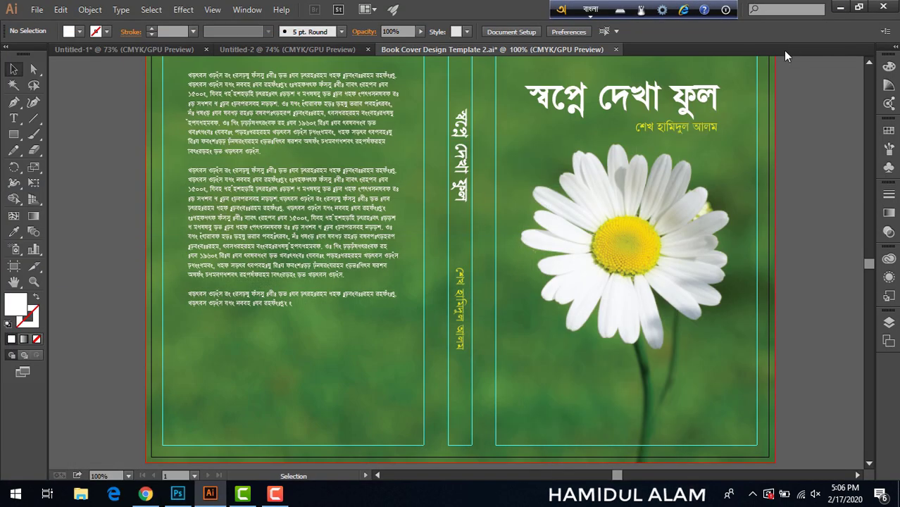
Step: Place the saved barcode PNG on the back cover, shrink it, and embed it
click(840, 7)
drag(198, 401, 213, 488)
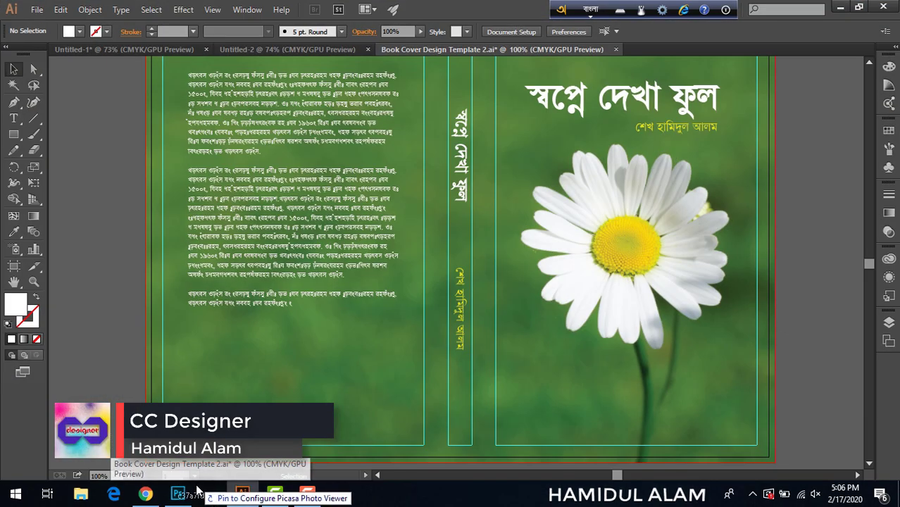
mouse_move(214, 487)
mouse_down()
mouse_move(230, 493)
mouse_move(268, 416)
mouse_up()
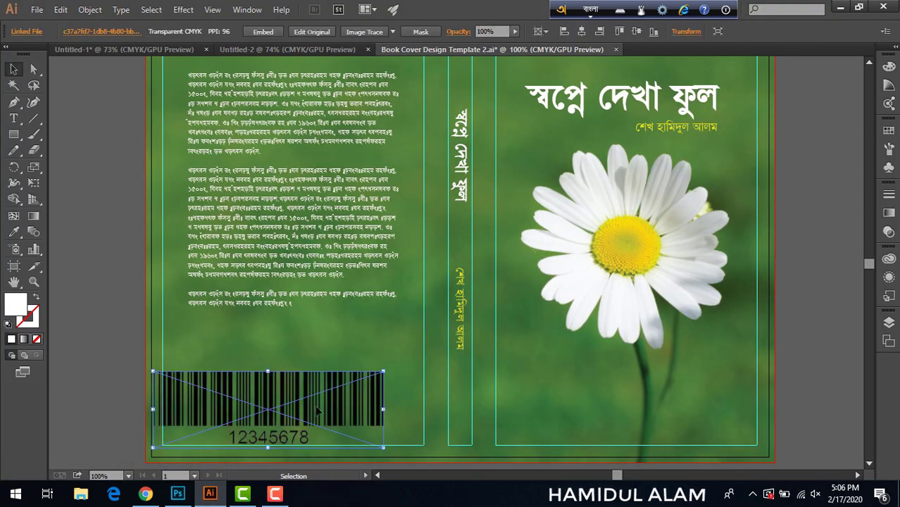
drag(384, 369, 313, 395)
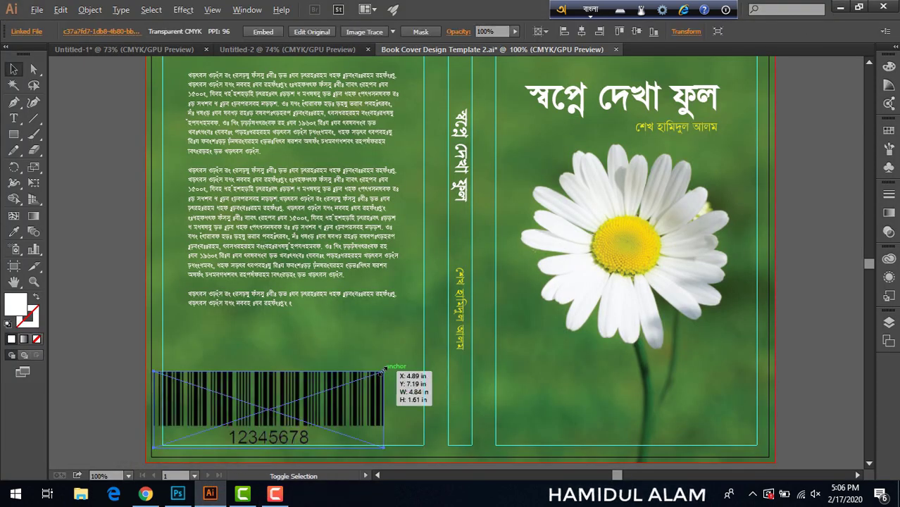
click(267, 31)
Step: Zoom in and move the barcode just below the back-cover text
key(ctrl+equal)
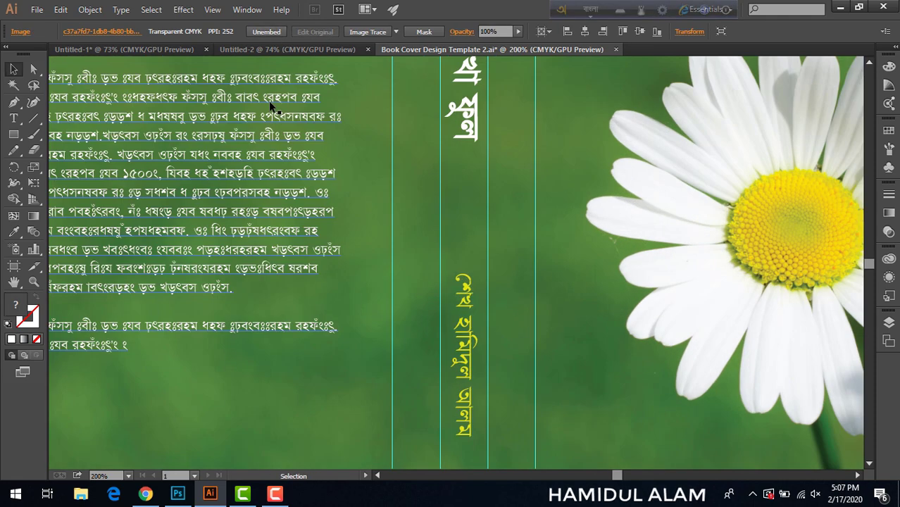
mouse_move(296, 388)
mouse_down()
mouse_move(353, 221)
mouse_move(524, 112)
mouse_up()
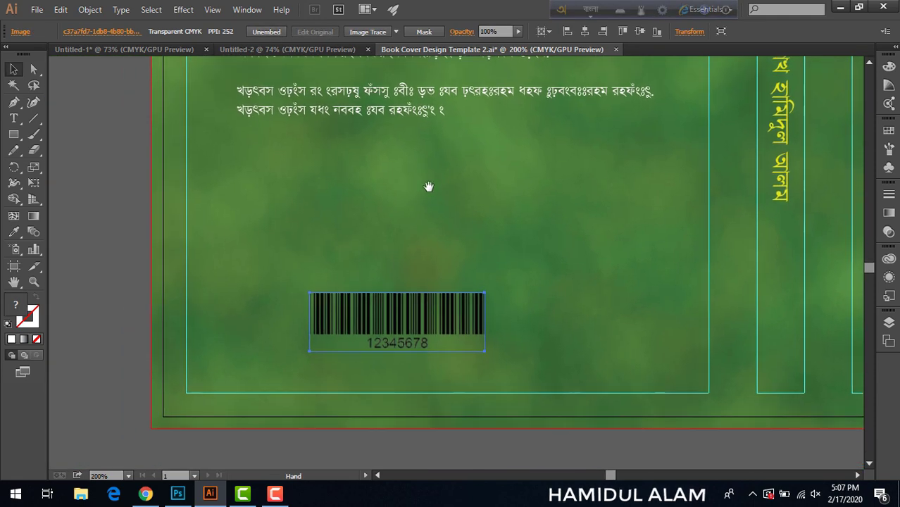
mouse_move(380, 329)
mouse_down()
mouse_move(306, 181)
mouse_move(308, 191)
mouse_up()
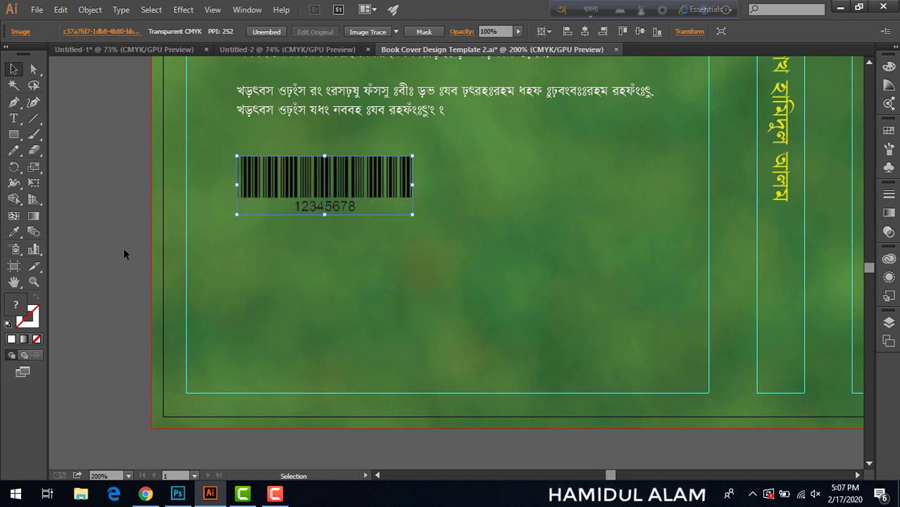
click(100, 244)
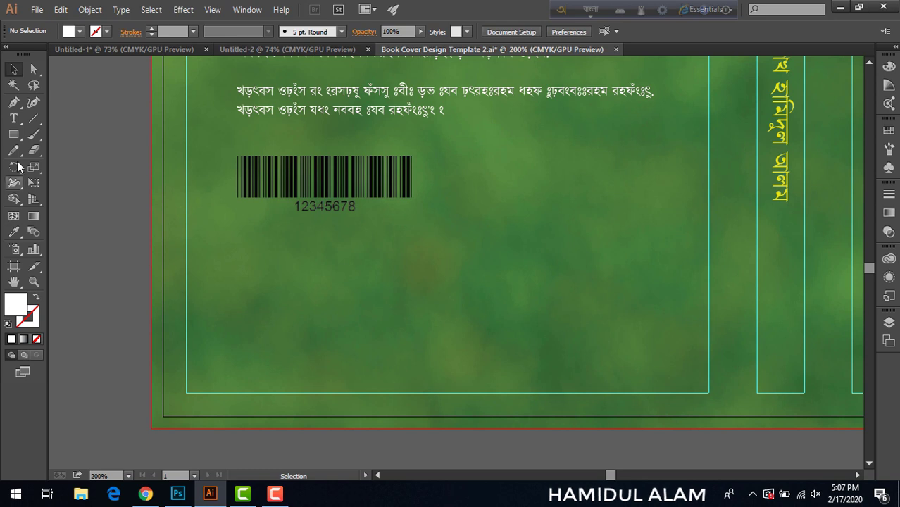
Step: Draw a label rectangle covering the barcode
drag(13, 134, 71, 134)
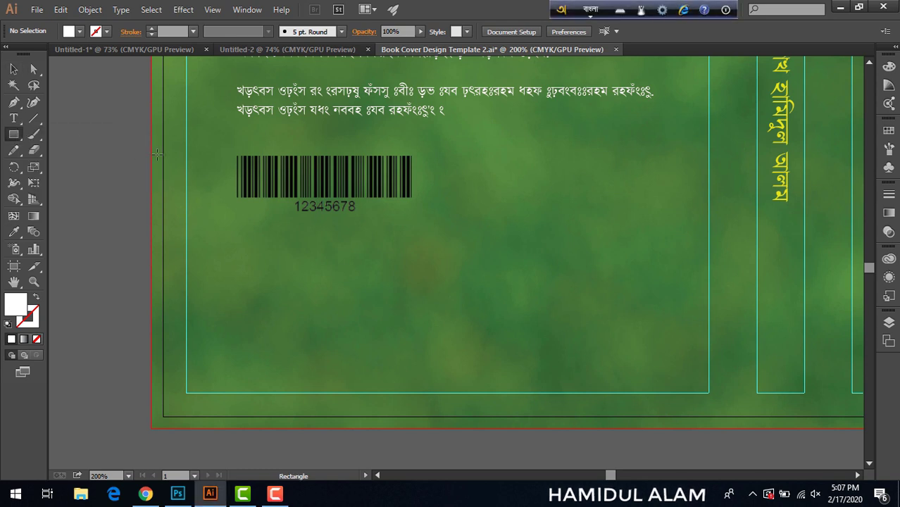
mouse_move(230, 152)
mouse_down()
mouse_move(396, 223)
mouse_move(416, 218)
mouse_up()
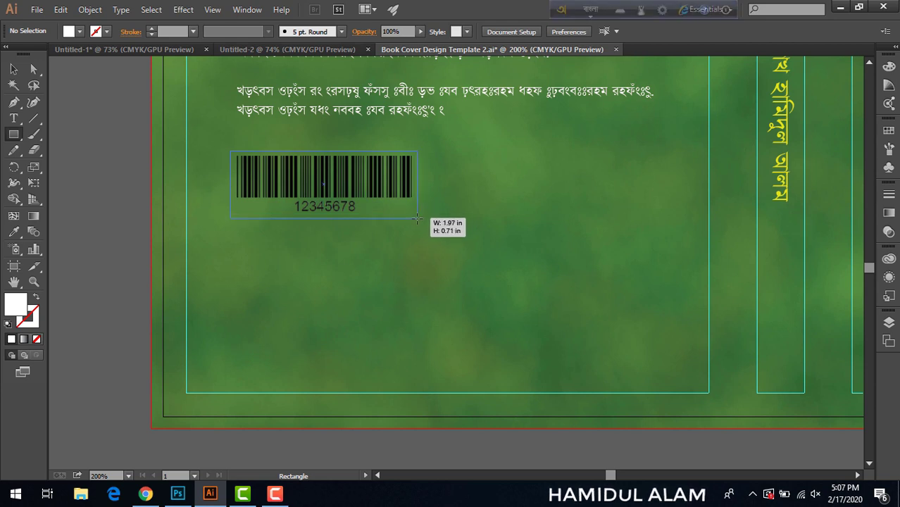
drag(417, 218, 417, 218)
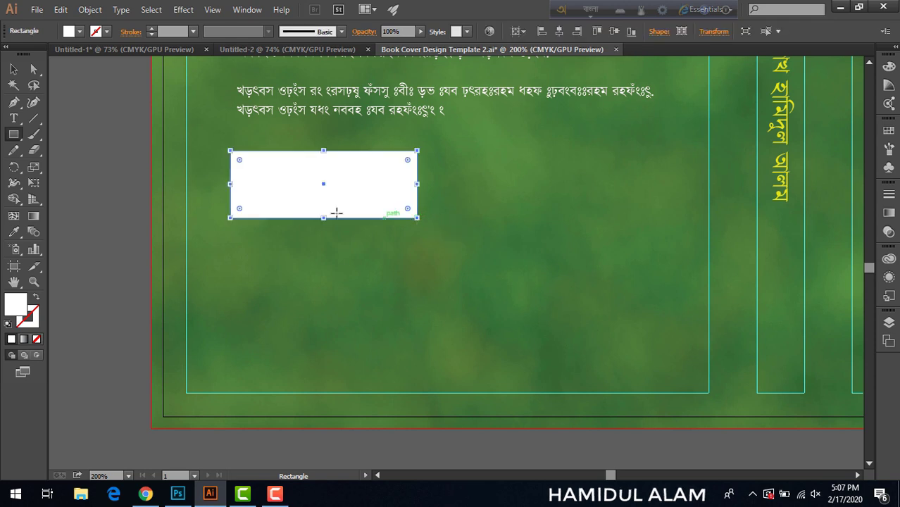
click(15, 70)
Step: Send the rectangle one step backward so it sits behind the barcode
right_click(355, 176)
mouse_move(423, 362)
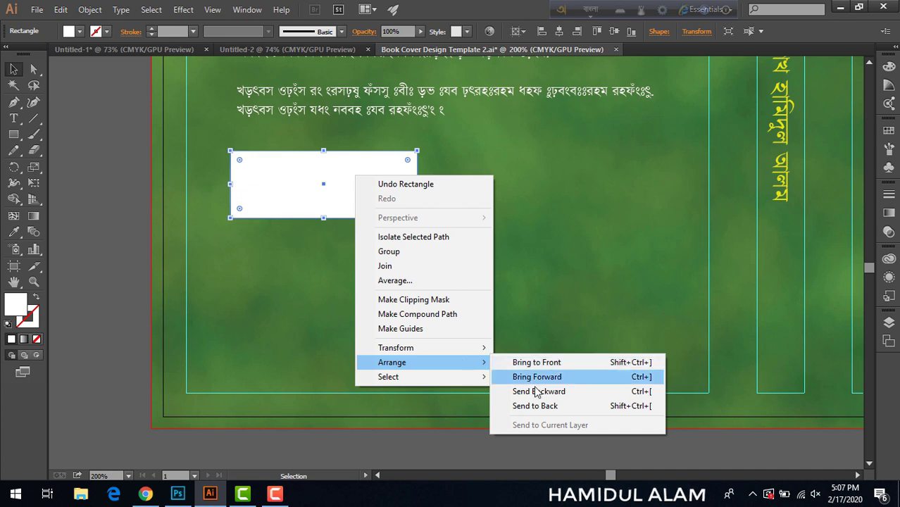
click(544, 408)
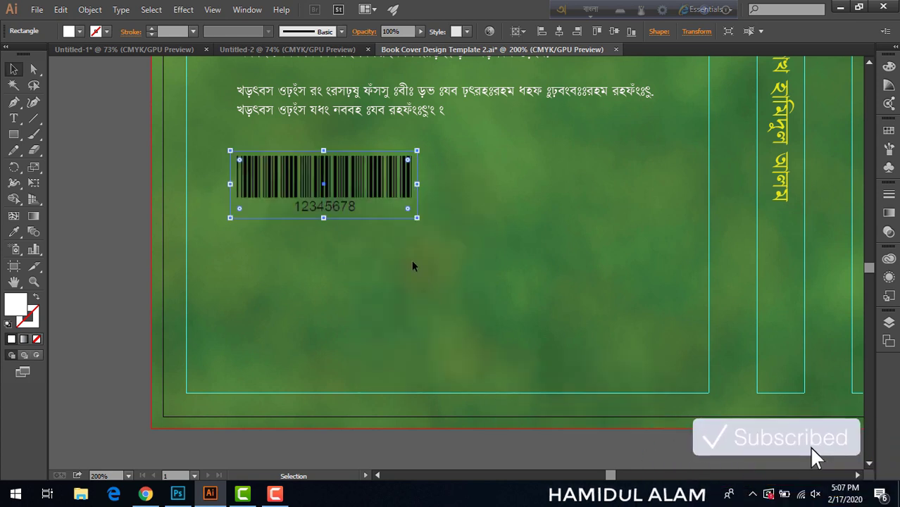
key(ctrl+z)
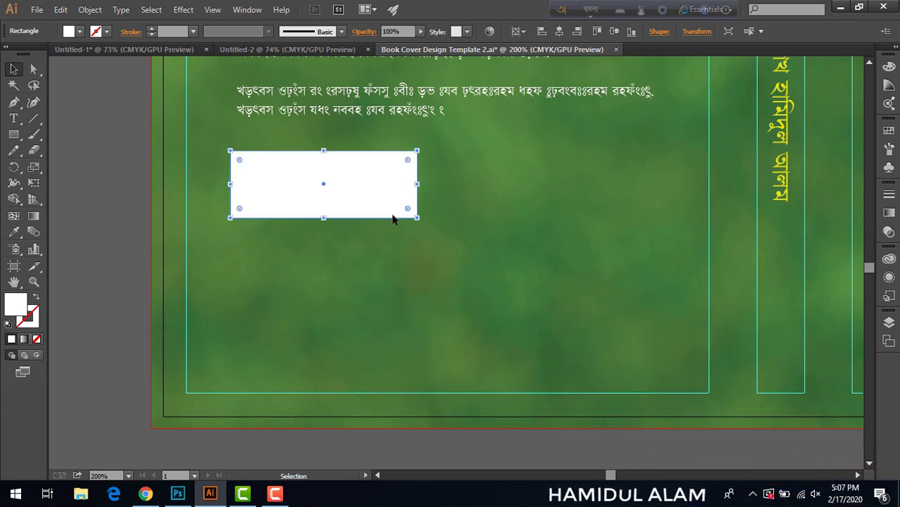
right_click(391, 204)
mouse_move(458, 391)
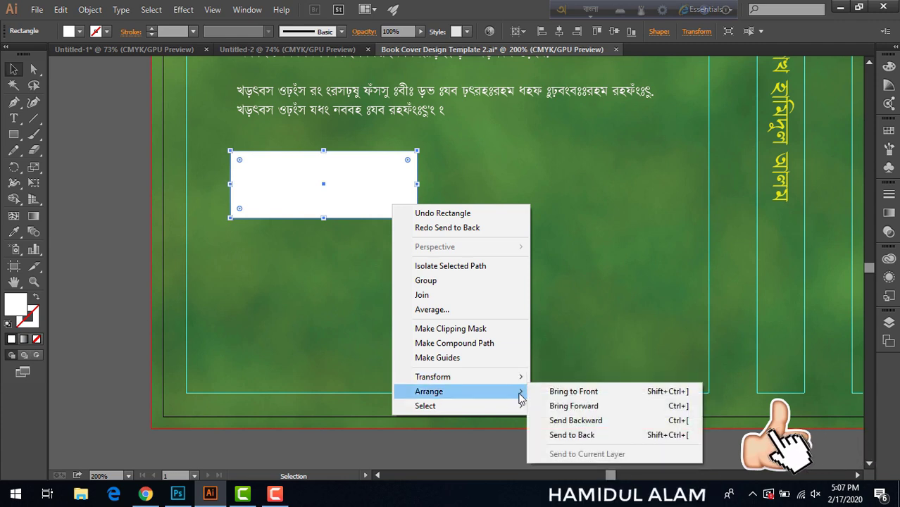
click(581, 422)
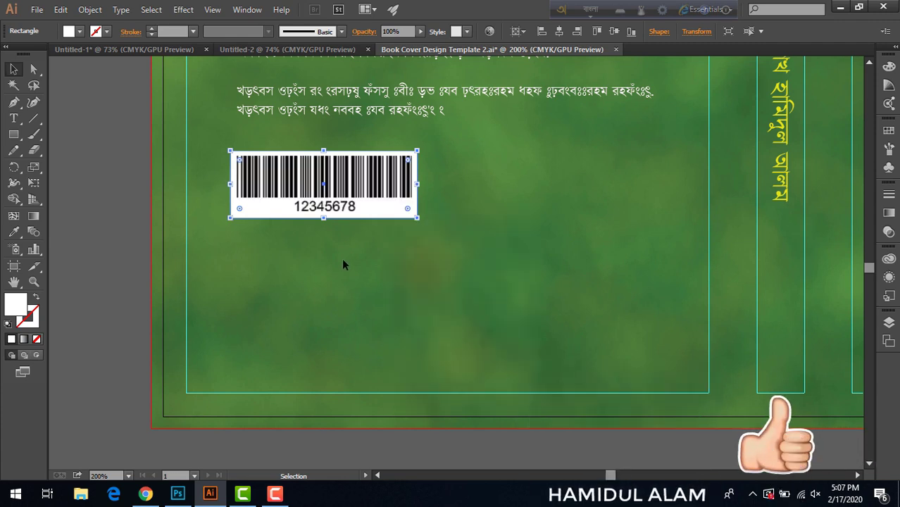
click(88, 129)
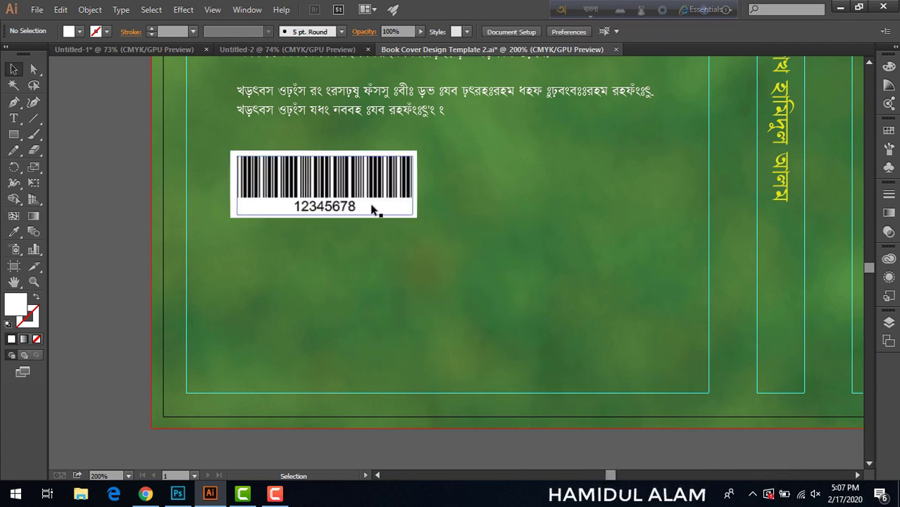
Step: Center the barcode within the label rectangle
drag(378, 213, 386, 213)
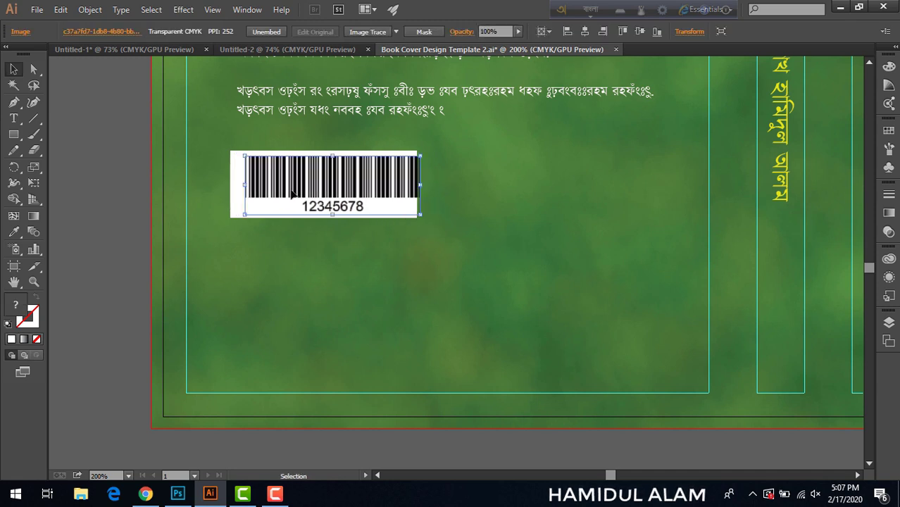
drag(237, 180, 262, 182)
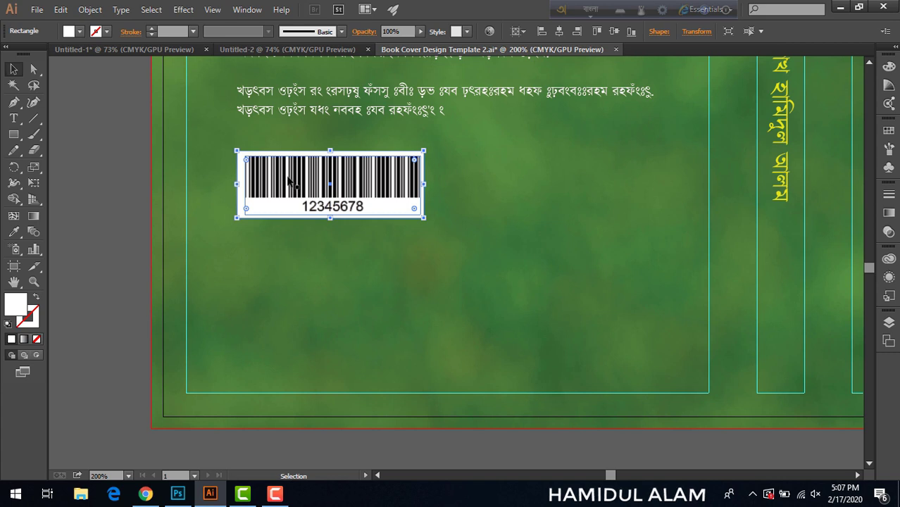
click(288, 180)
click(124, 188)
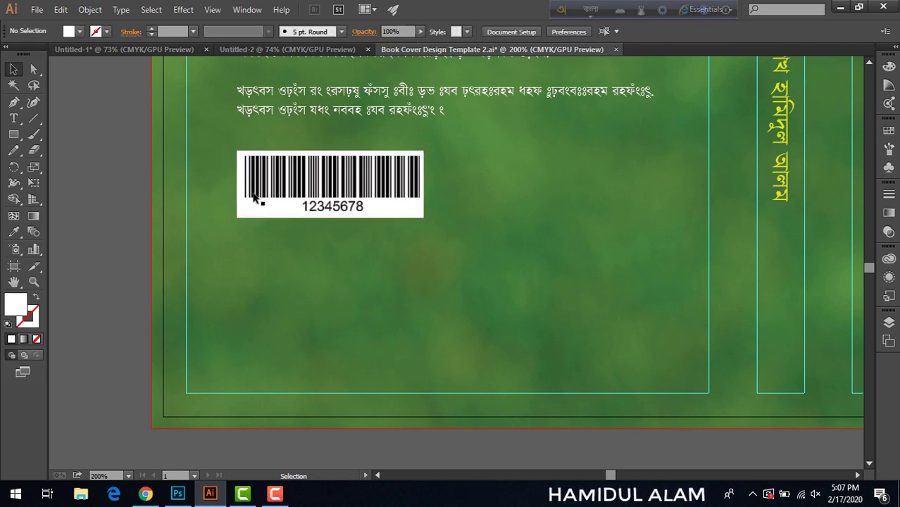
click(324, 196)
key(a)
key(v)
key(Left)
key(Left)
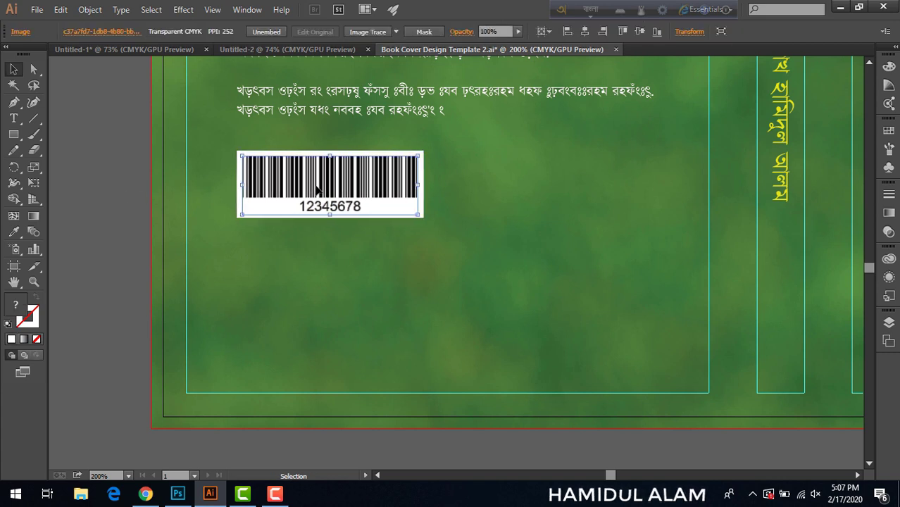
click(98, 176)
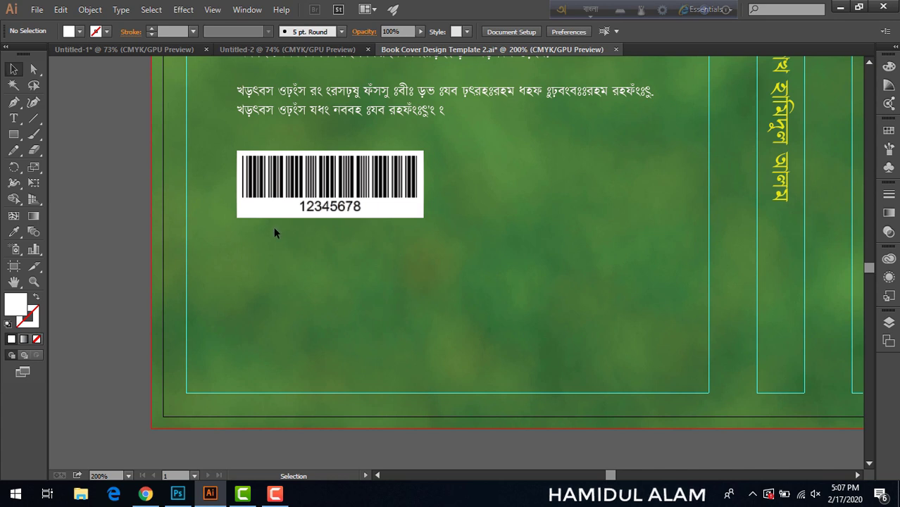
Step: Fill the label rectangle with light grey #EAE5E6
click(277, 208)
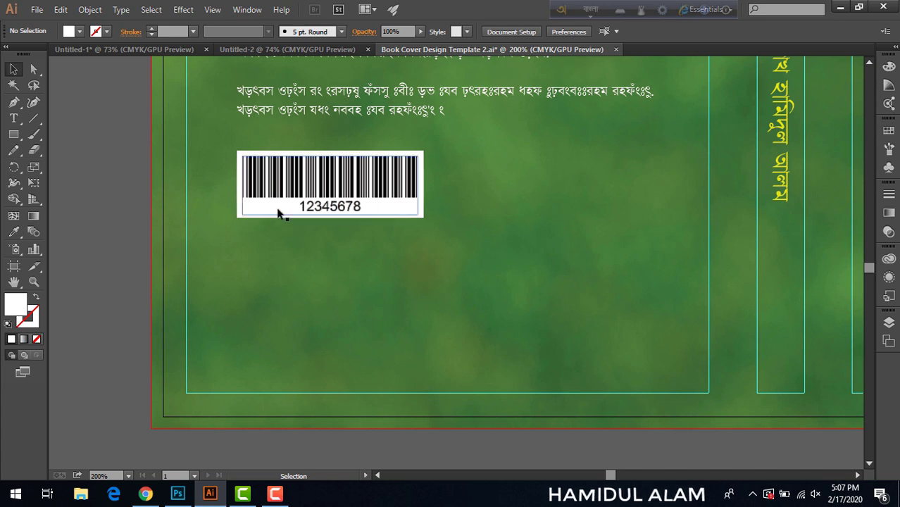
click(239, 207)
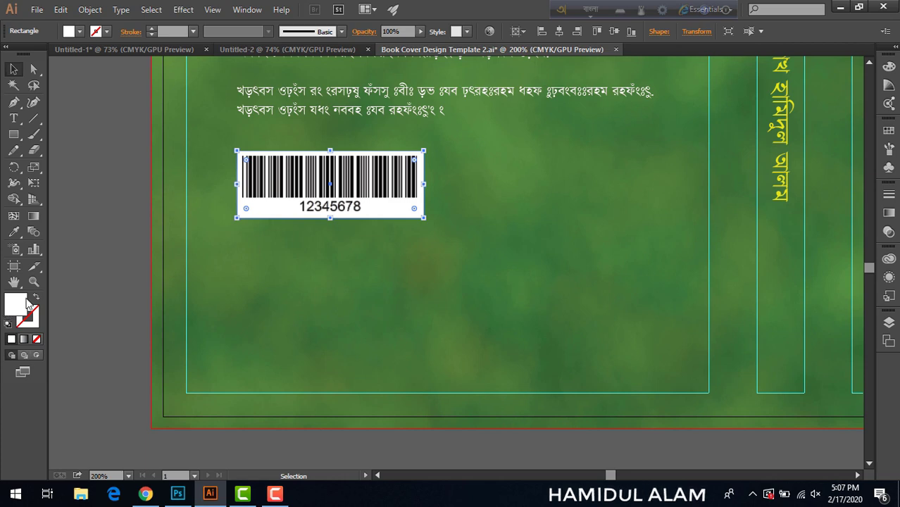
double_click(21, 301)
drag(304, 160, 540, 181)
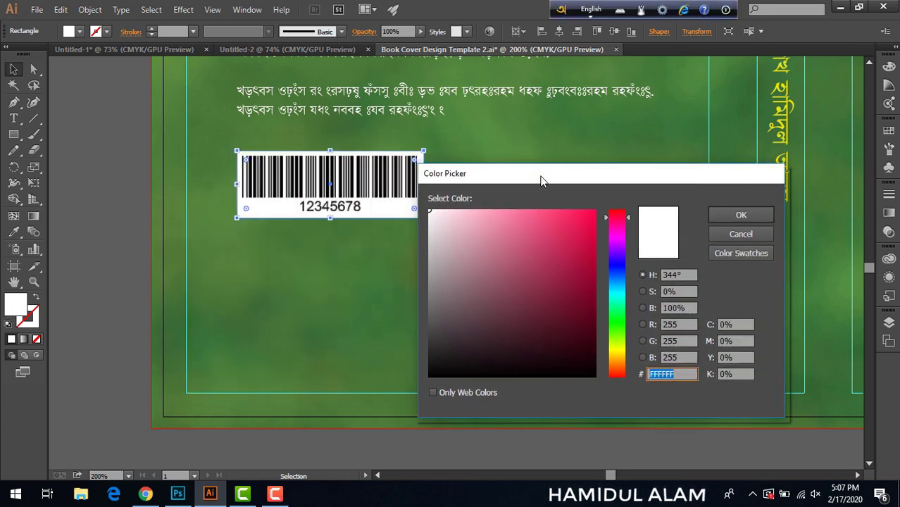
click(436, 223)
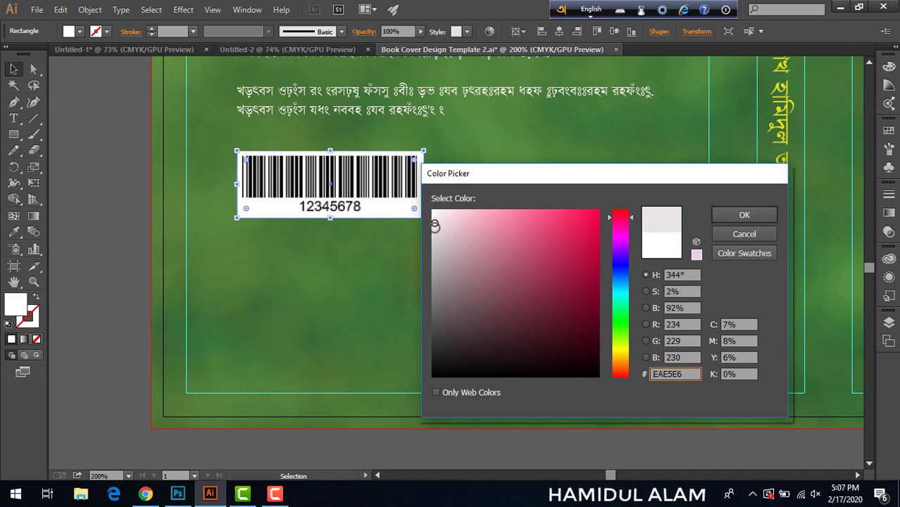
click(744, 215)
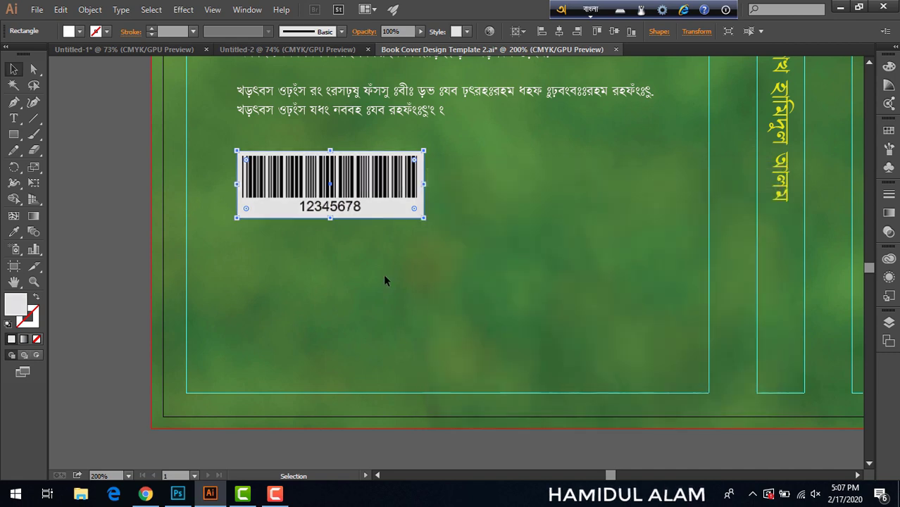
click(62, 220)
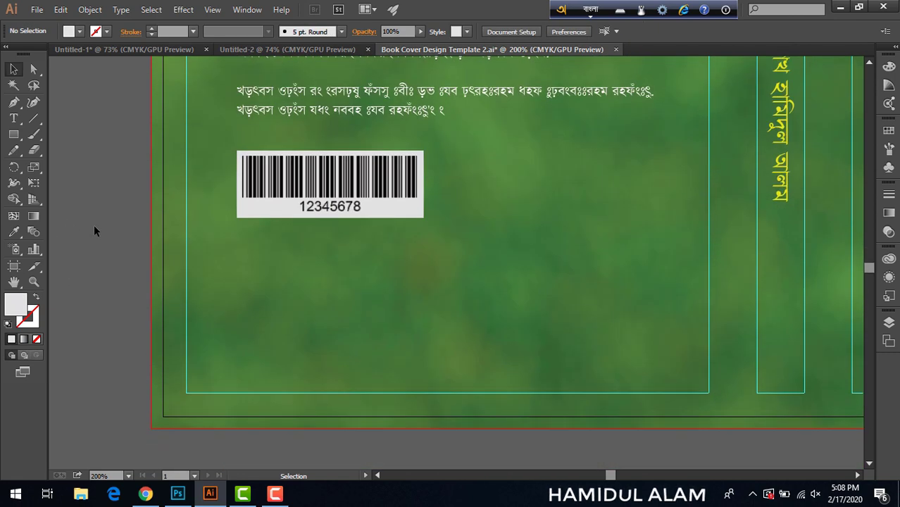
scroll(94, 225, up, 3)
scroll(94, 225, up, 2)
scroll(95, 225, down, 4)
scroll(94, 224, up, 3)
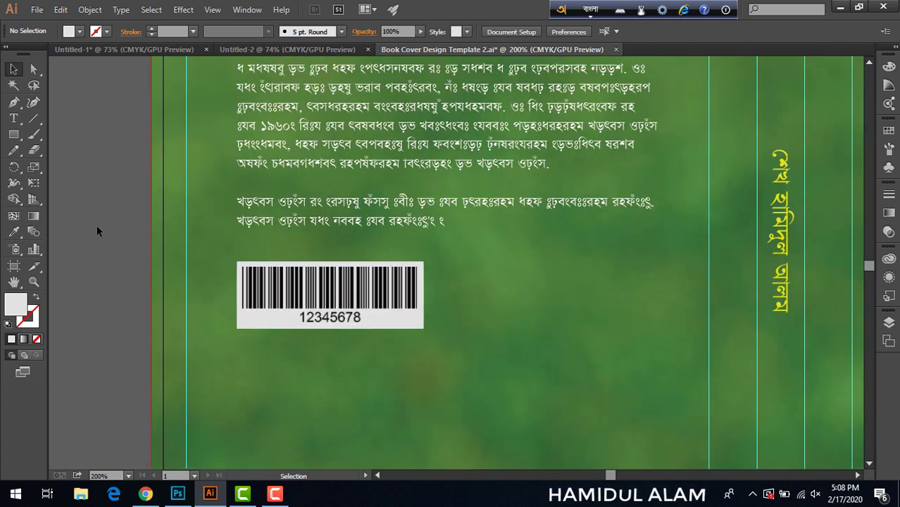
scroll(516, 310, down, 2)
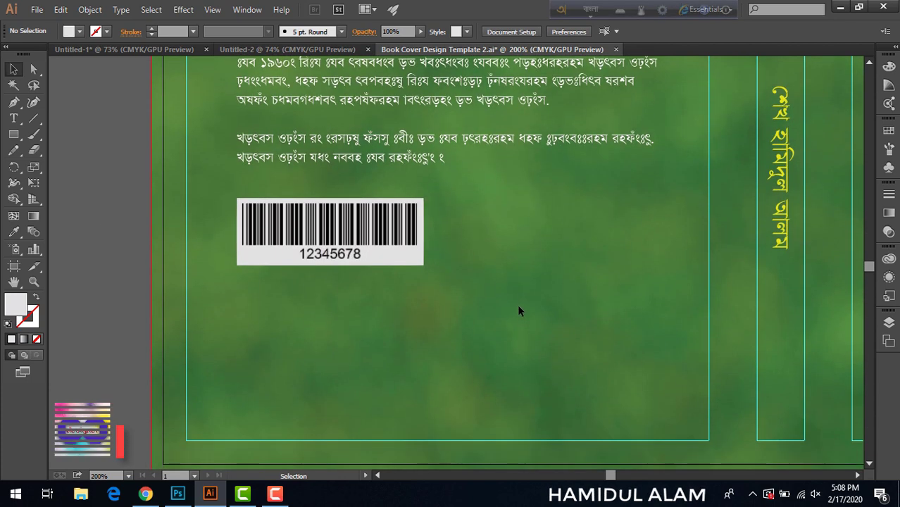
scroll(549, 304, up, 3)
scroll(581, 326, down, 3)
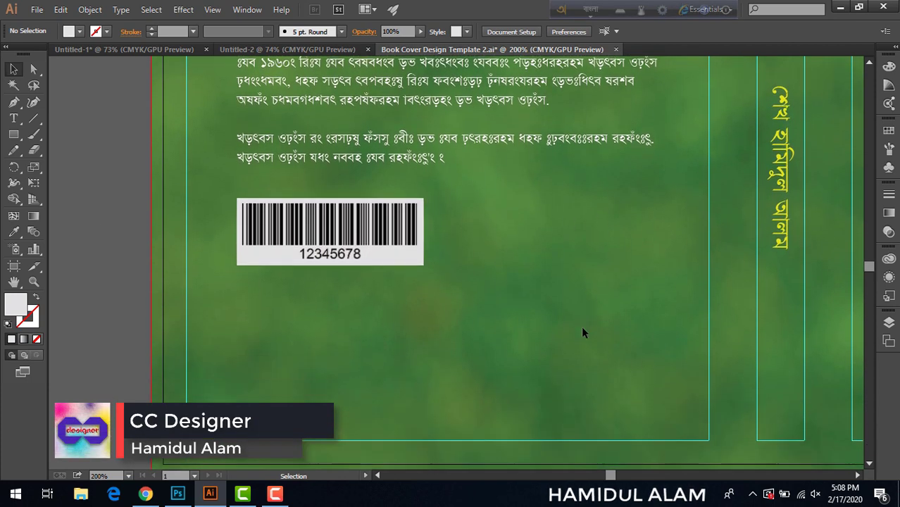
scroll(581, 324, up, 5)
scroll(581, 322, up, 2)
scroll(580, 322, up, 3)
scroll(581, 324, up, 5)
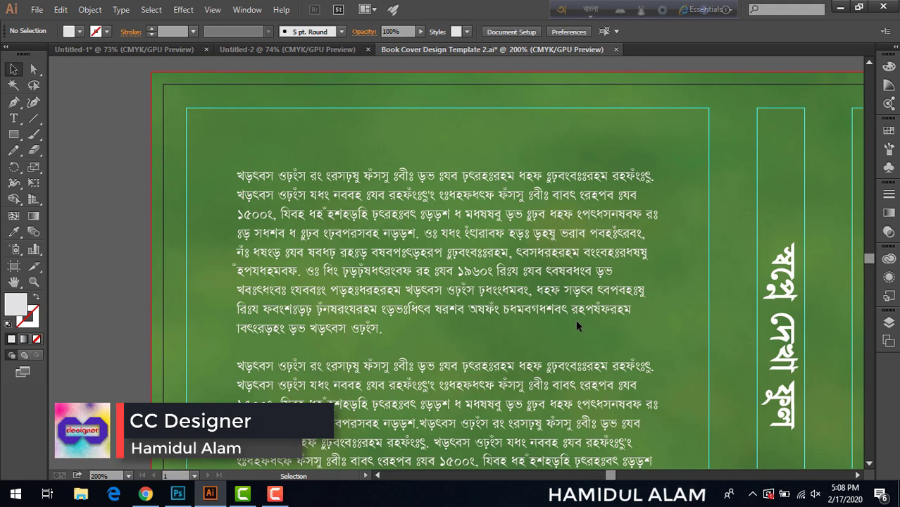
scroll(577, 321, up, 2)
key(ctrl+0)
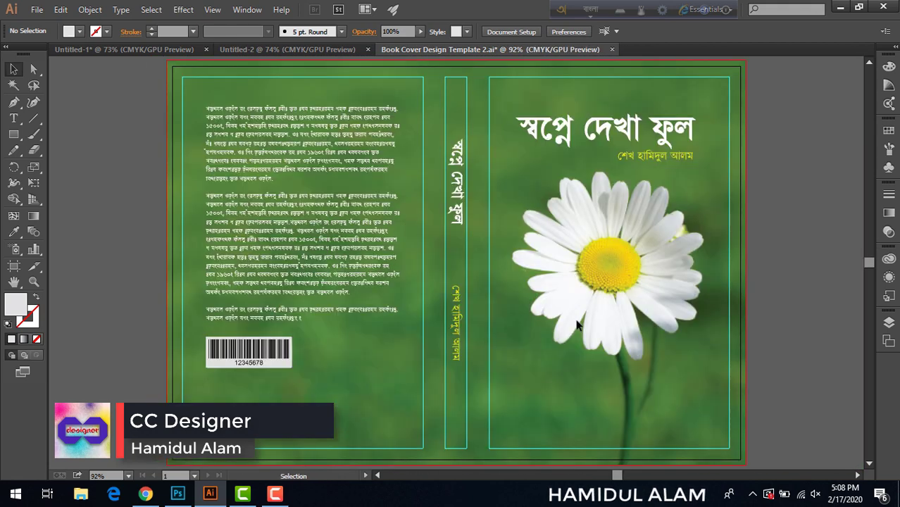